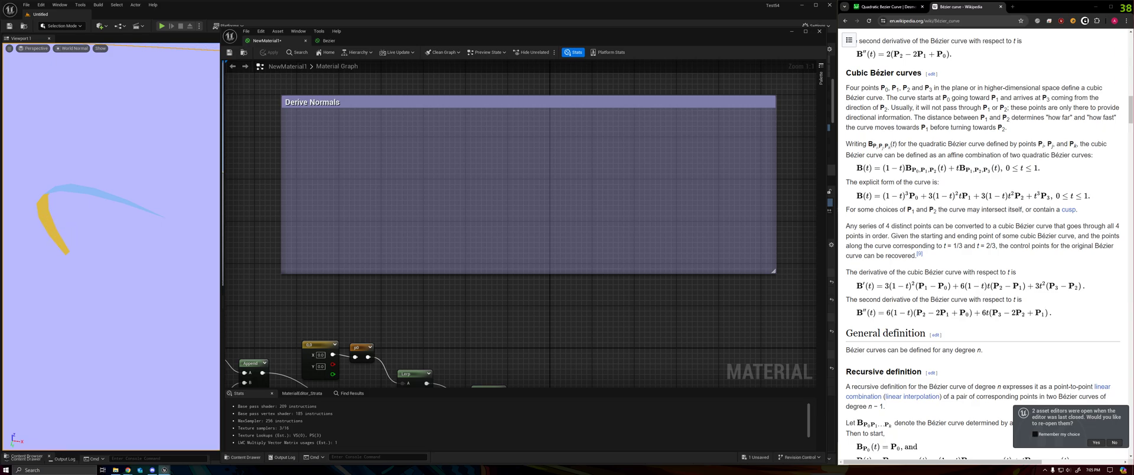
{"action": "mouse_move", "coordinate": [77, 199]}
{"action": "right_mouse_down"}
{"action": "mouse_move", "coordinate": [75, 177]}
{"action": "mouse_move", "coordinate": [77, 200]}
{"action": "right_mouse_up"}
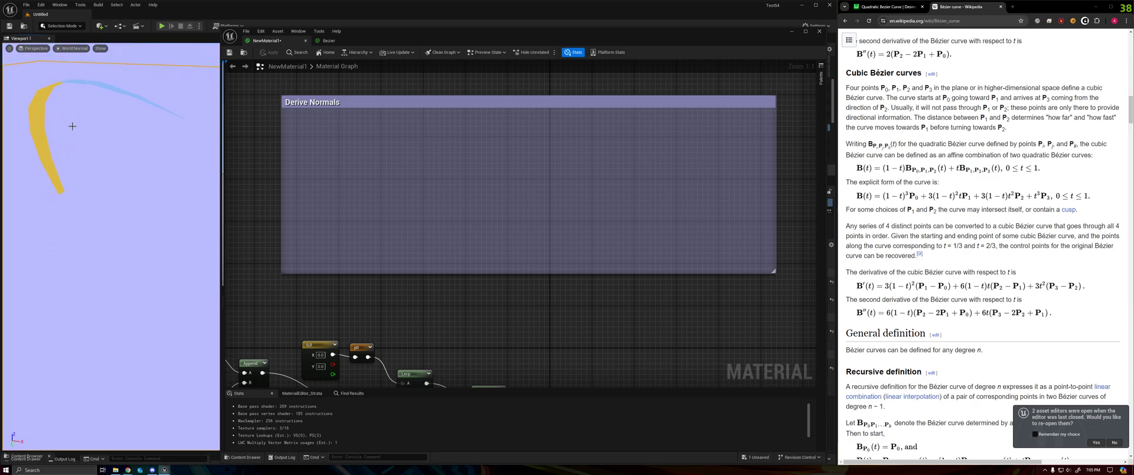
{"action": "right_click_drag", "start_coordinate": [72, 126], "coordinate": [100, 125]}
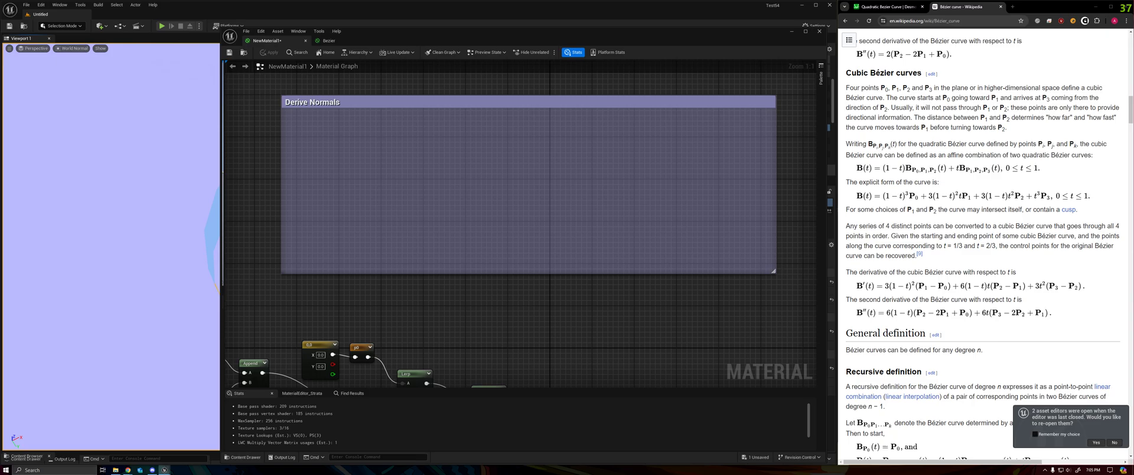
{"action": "right_click_drag", "start_coordinate": [81, 156], "coordinate": [131, 155]}
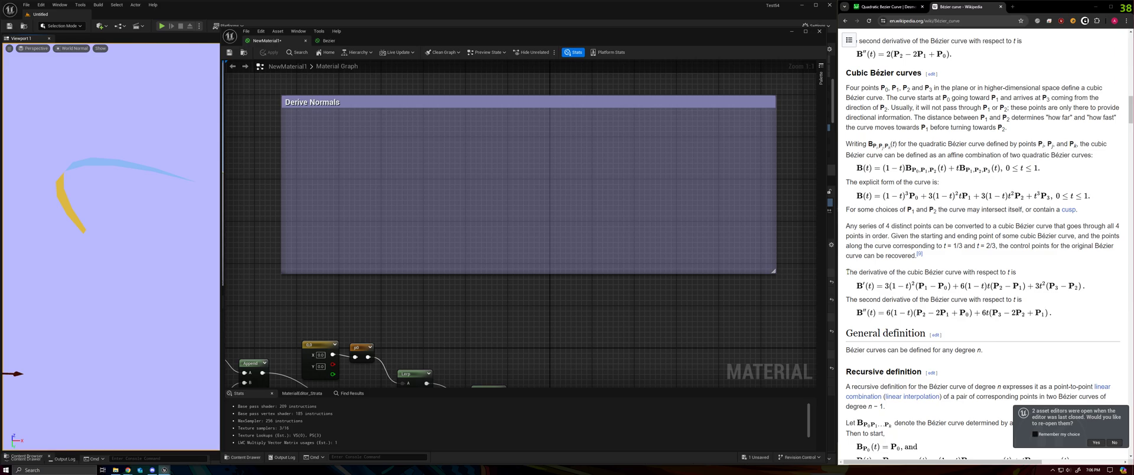
Look up the derivative formula for quadratic Bézier curves in the Wikipedia article
{"action": "left_click_drag", "start_coordinate": [848, 271], "coordinate": [924, 272]}
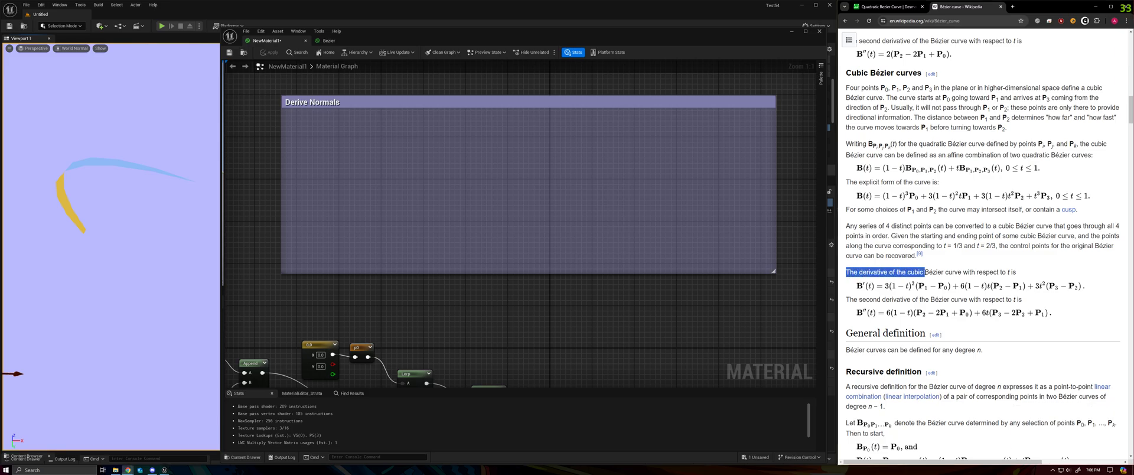
{"action": "right_click", "coordinate": [933, 241]}
{"action": "left_click", "coordinate": [950, 249]}
{"action": "scroll", "coordinate": [899, 253], "scroll_direction": "up", "scroll_amount": 5}
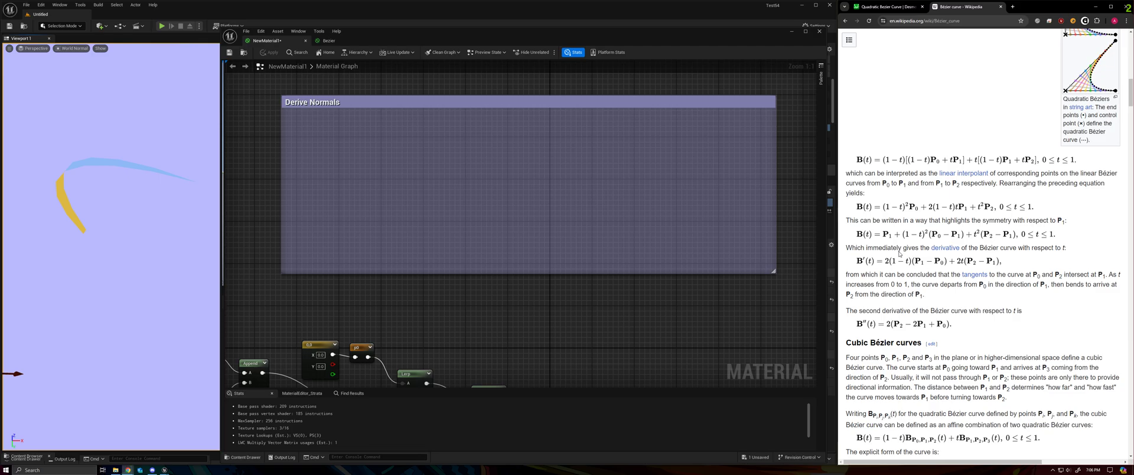
{"action": "scroll", "coordinate": [900, 253], "scroll_direction": "up", "scroll_amount": 3}
{"action": "scroll", "coordinate": [913, 151], "scroll_direction": "down", "scroll_amount": 1}
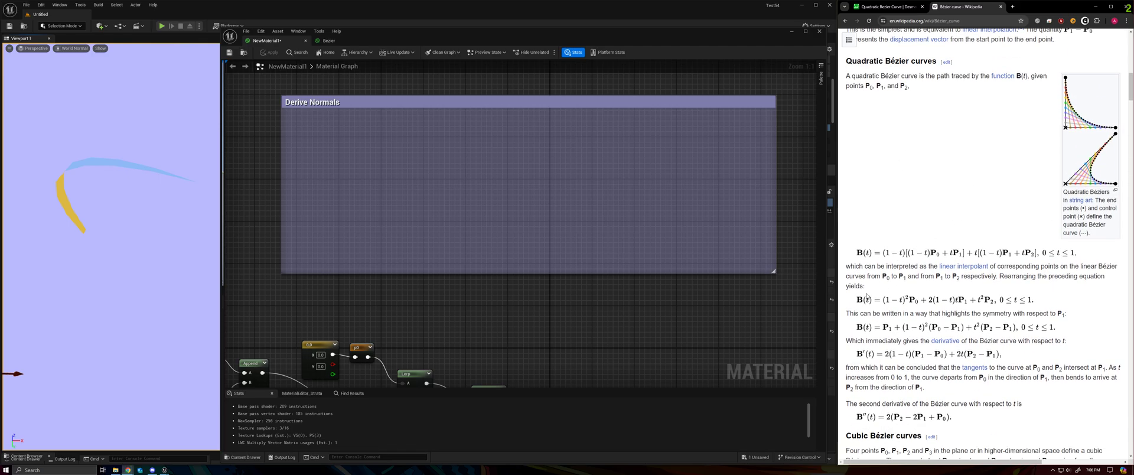
{"action": "scroll", "coordinate": [859, 353], "scroll_direction": "down", "scroll_amount": 1}
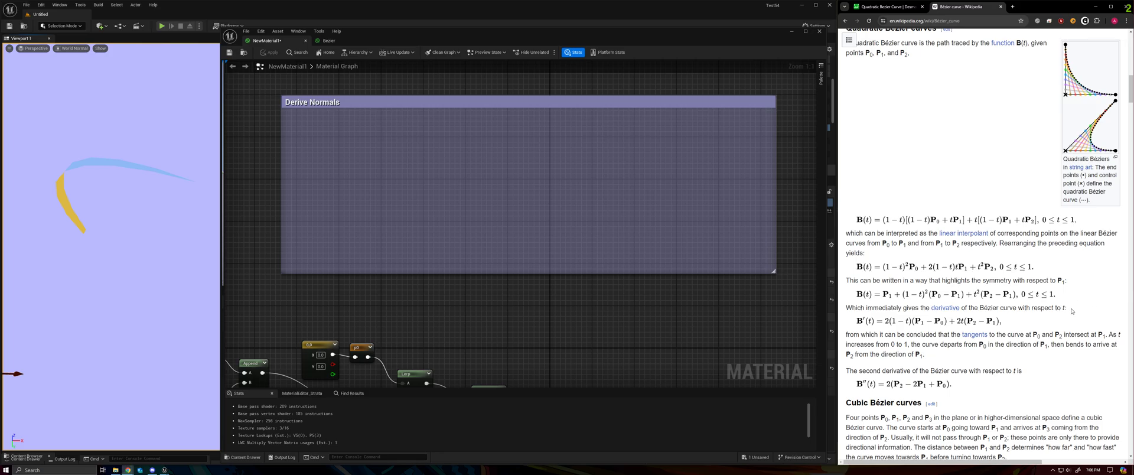
{"action": "left_click_drag", "start_coordinate": [1067, 308], "coordinate": [846, 308]}
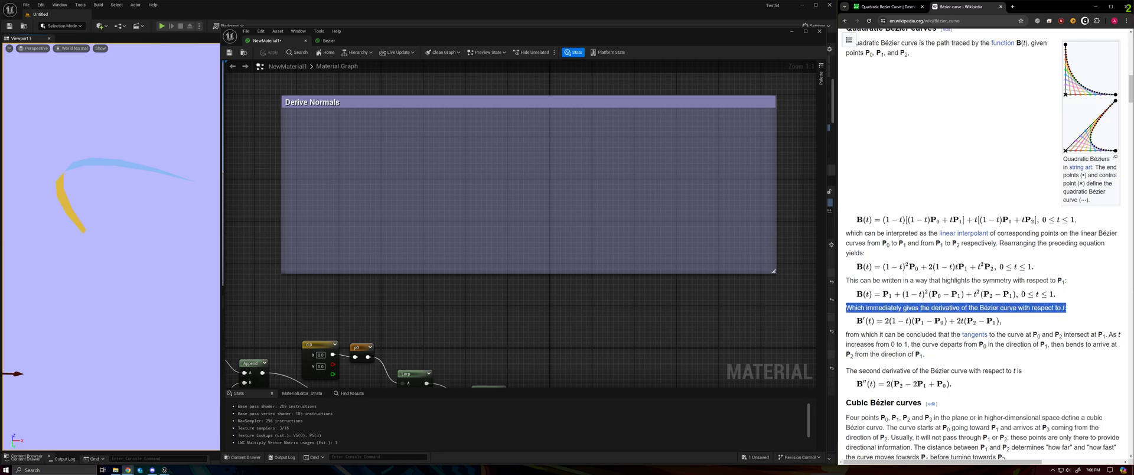
{"action": "left_click", "coordinate": [854, 329]}
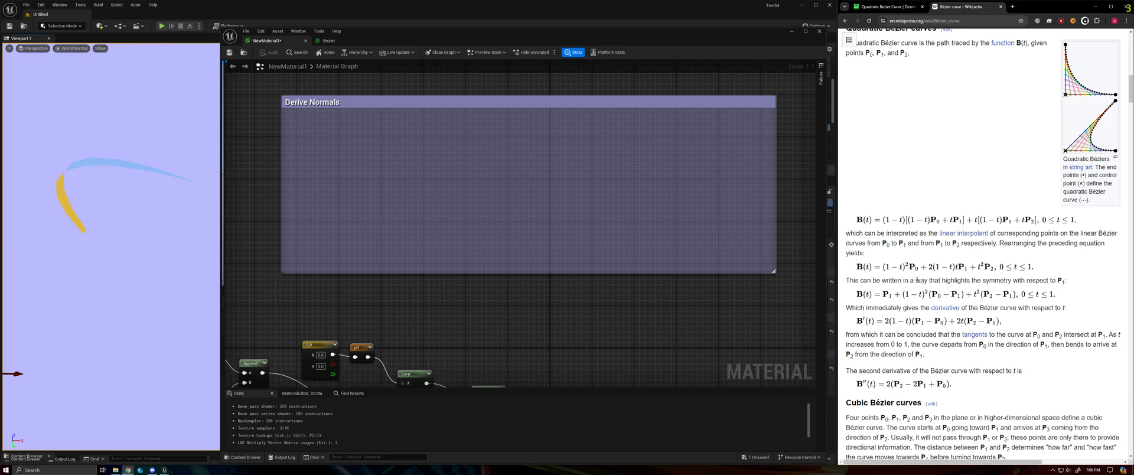
Examine how the tangent follows the curve in the Desmos quadratic Bézier graph by varying f, and return to the Wikipedia article
{"action": "left_click", "coordinate": [886, 7]}
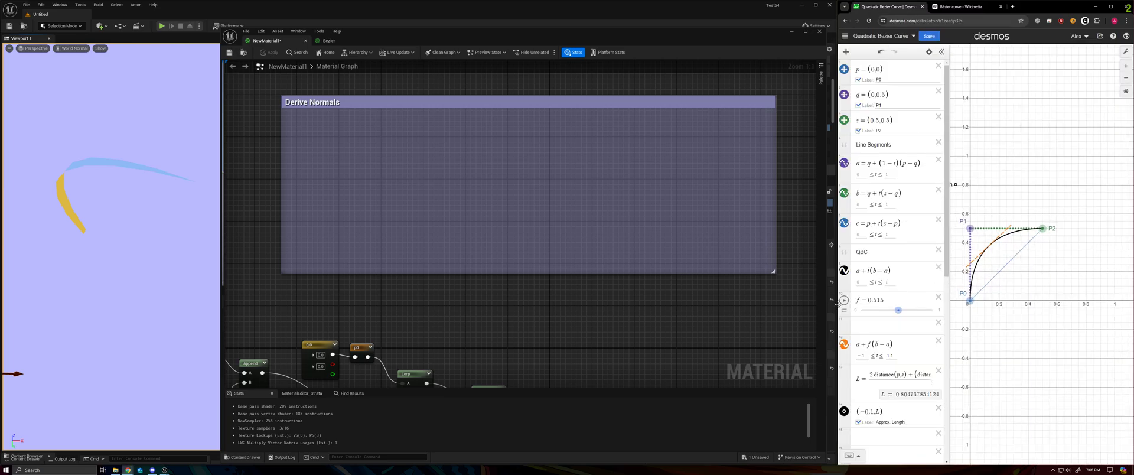
{"action": "right_click", "coordinate": [1029, 290]}
{"action": "left_click", "coordinate": [1023, 284]}
{"action": "left_click_drag", "start_coordinate": [1024, 284], "coordinate": [1040, 283]}
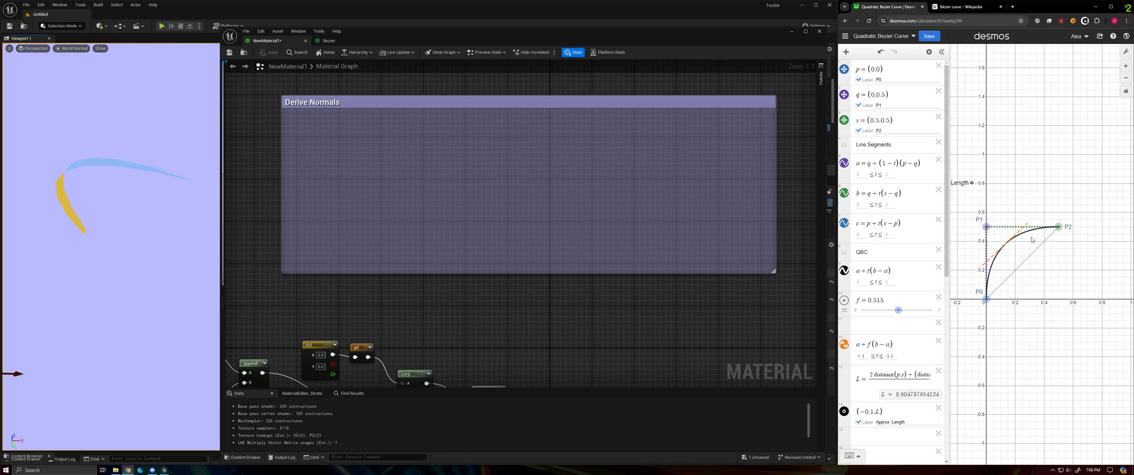
{"action": "mouse_move", "coordinate": [898, 310]}
{"action": "left_mouse_down"}
{"action": "mouse_move", "coordinate": [859, 313]}
{"action": "mouse_move", "coordinate": [939, 309]}
{"action": "mouse_move", "coordinate": [857, 314]}
{"action": "mouse_move", "coordinate": [898, 312]}
{"action": "left_mouse_up"}
{"action": "mouse_move", "coordinate": [900, 310]}
{"action": "left_mouse_down"}
{"action": "mouse_move", "coordinate": [930, 304]}
{"action": "mouse_move", "coordinate": [878, 310]}
{"action": "mouse_move", "coordinate": [932, 308]}
{"action": "mouse_move", "coordinate": [905, 309]}
{"action": "left_mouse_up"}
{"action": "left_click", "coordinate": [962, 7]}
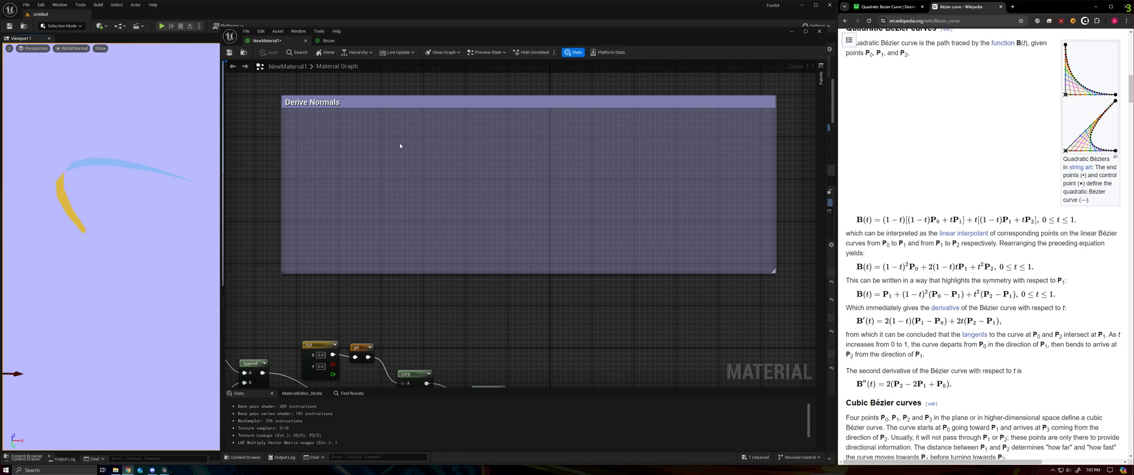
Add a Constant node with value 2 in the upper-left part of the Derive Normals comment
{"action": "left_click", "coordinate": [372, 140]}
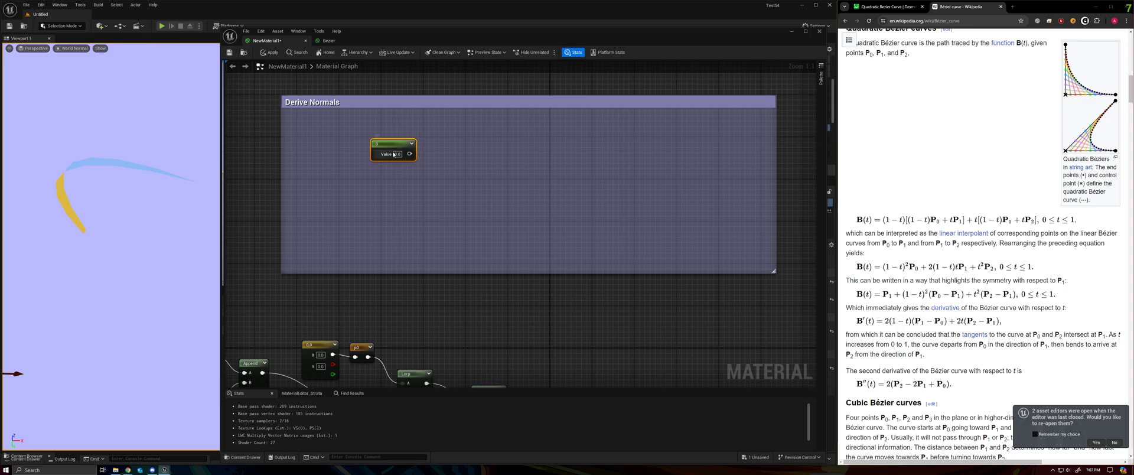
{"action": "left_click", "coordinate": [397, 154]}
{"action": "type", "text": "2"}
{"action": "key", "text": "Return"}
{"action": "left_click_drag", "start_coordinate": [393, 151], "coordinate": [331, 132]}
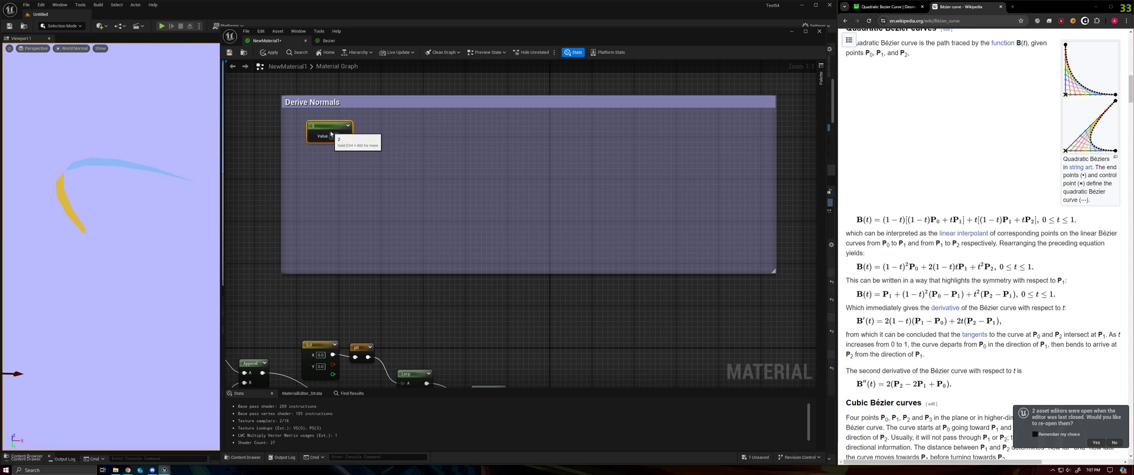
{"action": "left_click", "coordinate": [369, 146]}
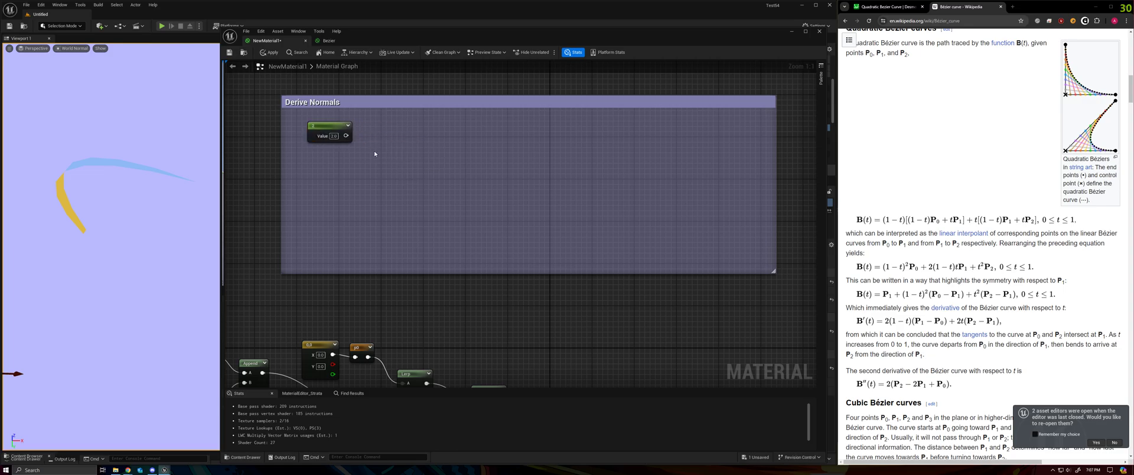
Place the named reroute t below the constant and connect it to a new OneMinus node
{"action": "right_click", "coordinate": [340, 165]}
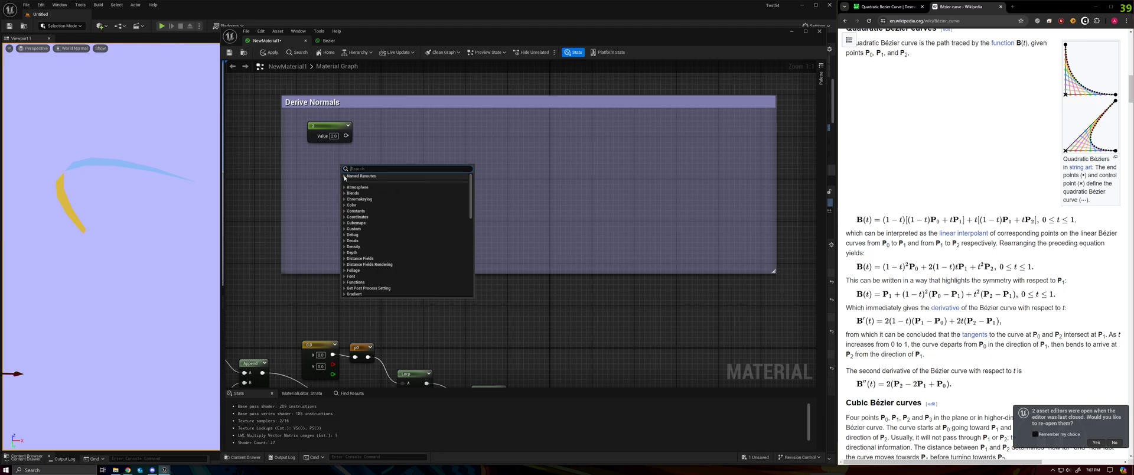
{"action": "left_click", "coordinate": [355, 202]}
{"action": "left_click_drag", "start_coordinate": [349, 169], "coordinate": [310, 156]}
{"action": "left_click_drag", "start_coordinate": [320, 127], "coordinate": [310, 127]}
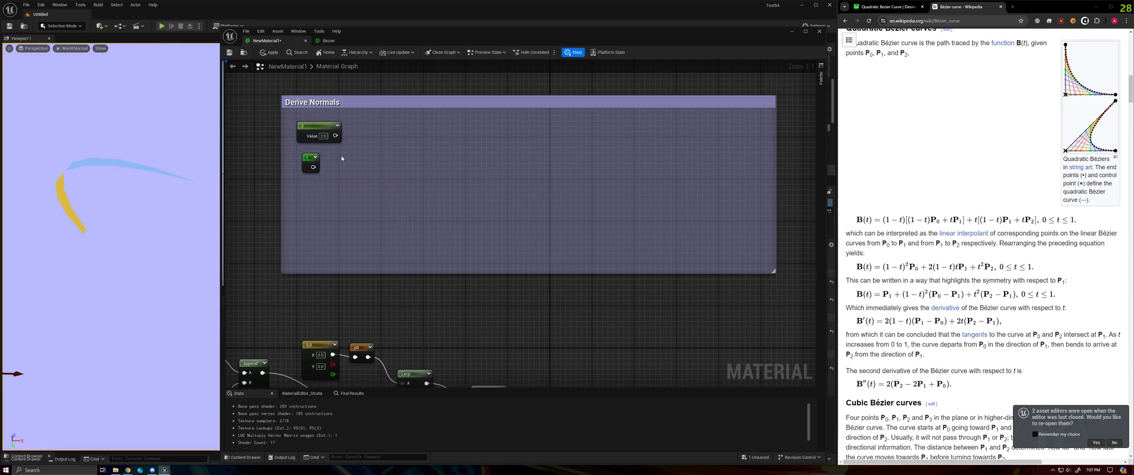
{"action": "left_click", "coordinate": [343, 158]}
{"action": "mouse_move", "coordinate": [313, 167]}
{"action": "left_mouse_down"}
{"action": "mouse_move", "coordinate": [348, 170]}
{"action": "mouse_move", "coordinate": [329, 159]}
{"action": "left_mouse_up"}
Add a Multiply node combining the constant 2 with the 1-x output, and tidy the t and 1-x nodes beneath the constant
{"action": "left_click", "coordinate": [385, 151]}
{"action": "left_click", "coordinate": [379, 141]}
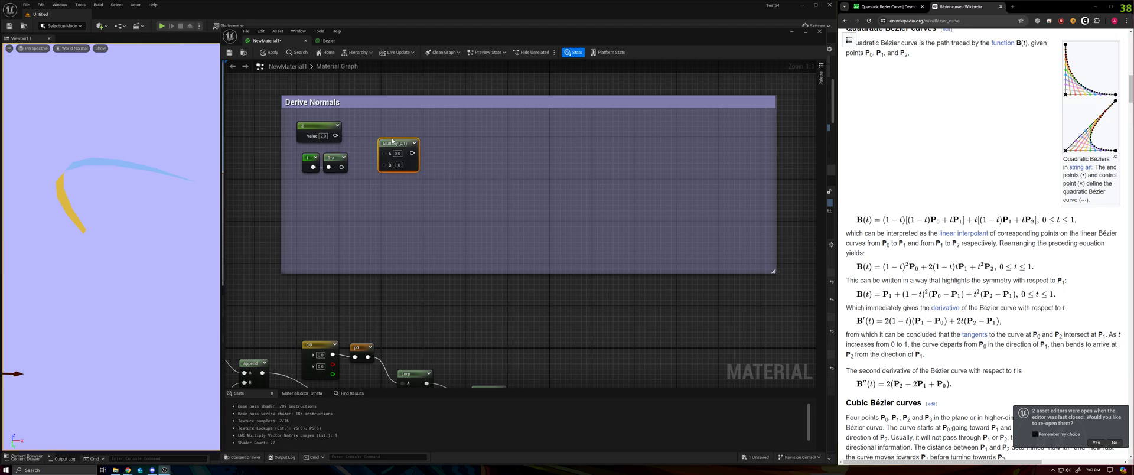
{"action": "left_click_drag", "start_coordinate": [341, 167], "coordinate": [360, 124]}
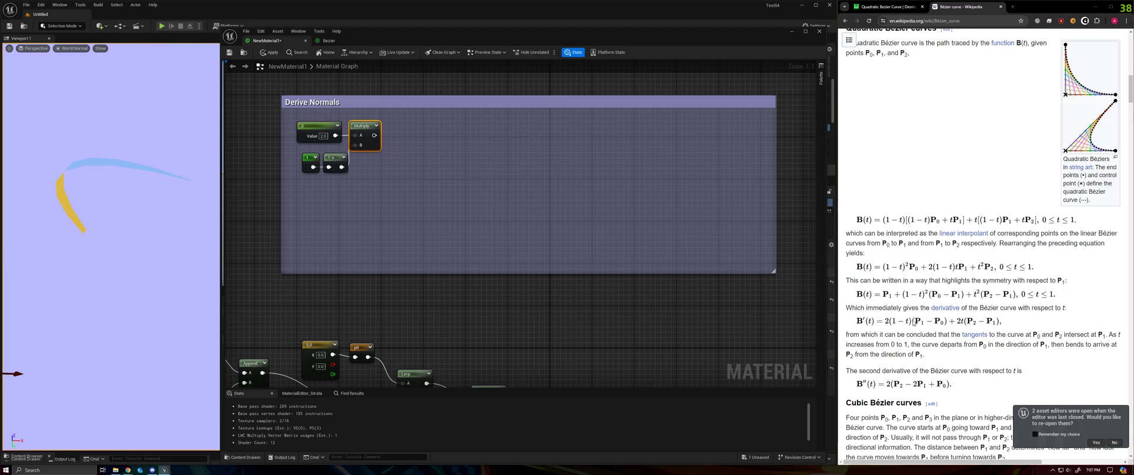
{"action": "left_click", "coordinate": [303, 157]}
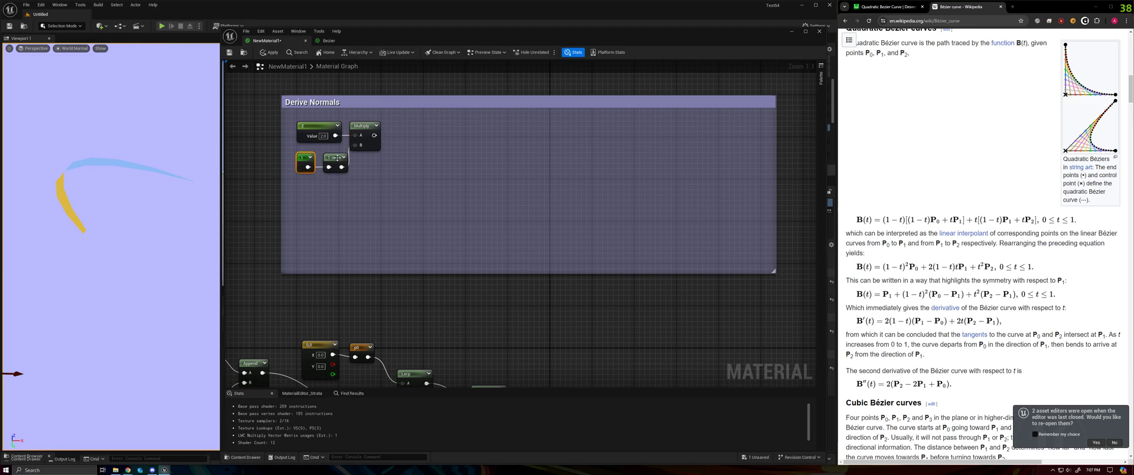
{"action": "left_click_drag", "start_coordinate": [334, 158], "coordinate": [327, 157]}
Add a second Multiply node and feed the first product into its A input
{"action": "key", "text": "m"}
{"action": "left_click", "coordinate": [411, 134]}
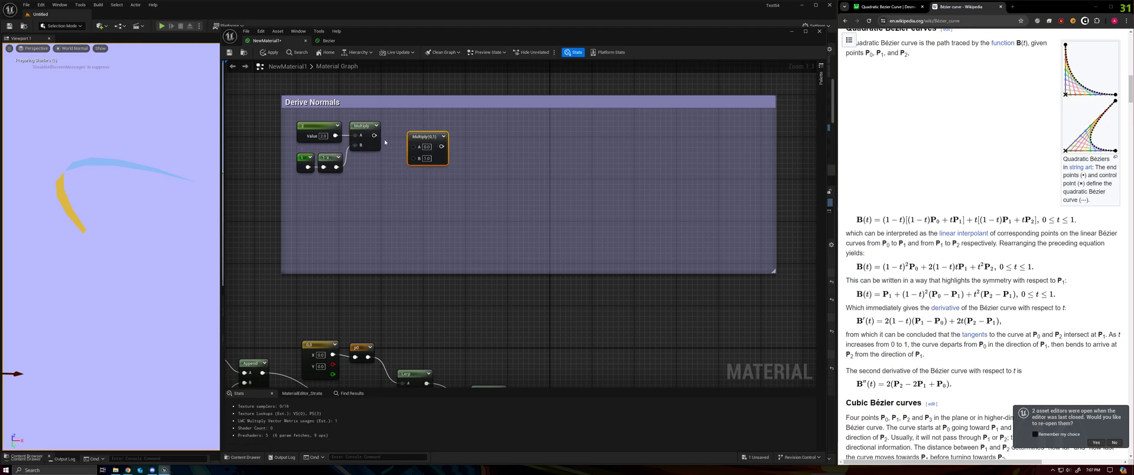
{"action": "left_click_drag", "start_coordinate": [375, 135], "coordinate": [407, 165]}
Add a Subtract node below the 1-x node and connect it to input B of the second Multiply
{"action": "right_click_drag", "start_coordinate": [349, 193], "coordinate": [381, 190]}
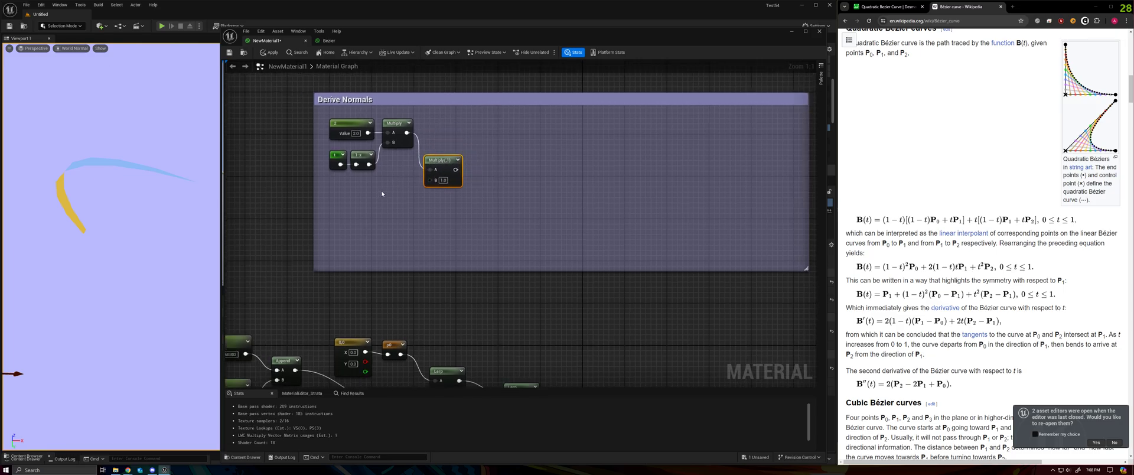
{"action": "right_click", "coordinate": [382, 194]}
{"action": "type", "text": "su"}
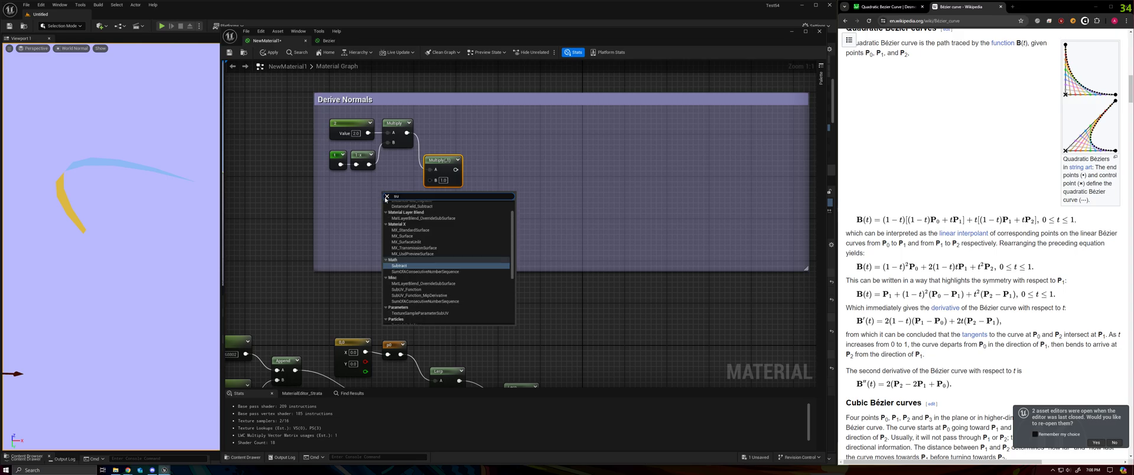
{"action": "left_click", "coordinate": [399, 265]}
{"action": "left_click_drag", "start_coordinate": [423, 200], "coordinate": [444, 143]}
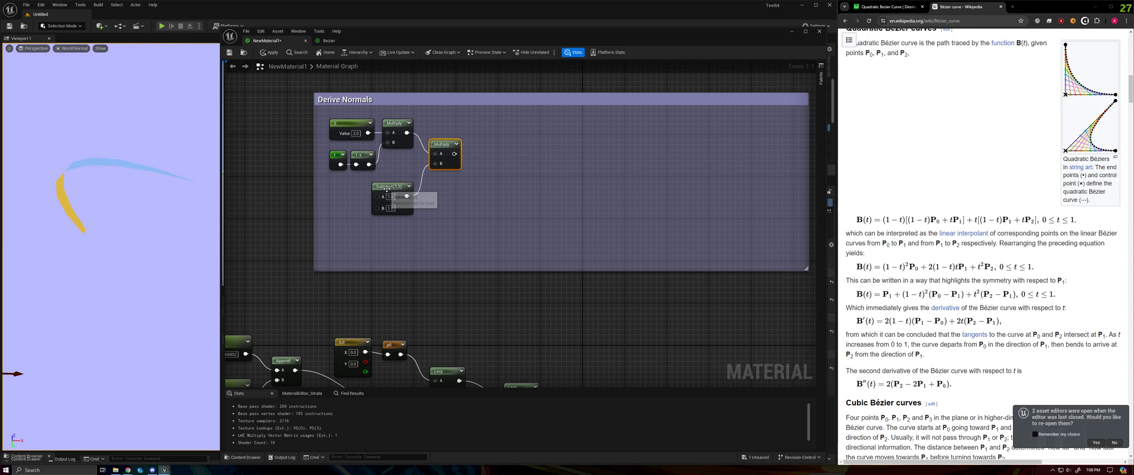
{"action": "left_click_drag", "start_coordinate": [387, 188], "coordinate": [398, 182]}
Place the named reroutes p1 and p0 and connect them to the Subtract node's A and B inputs to compute p1 minus p0
{"action": "right_click", "coordinate": [336, 215]}
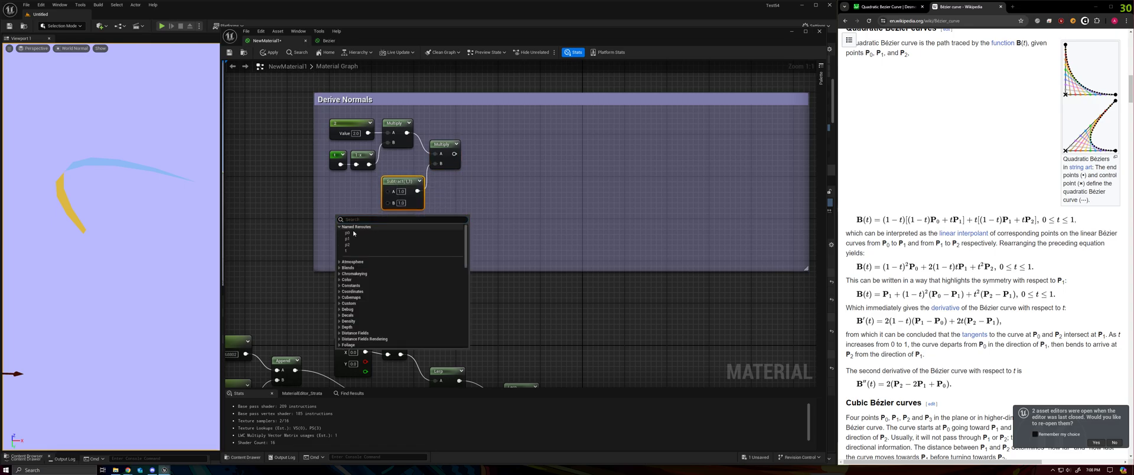
{"action": "left_click", "coordinate": [349, 232]}
{"action": "left_click_drag", "start_coordinate": [339, 228], "coordinate": [329, 215]}
{"action": "right_click", "coordinate": [332, 191]}
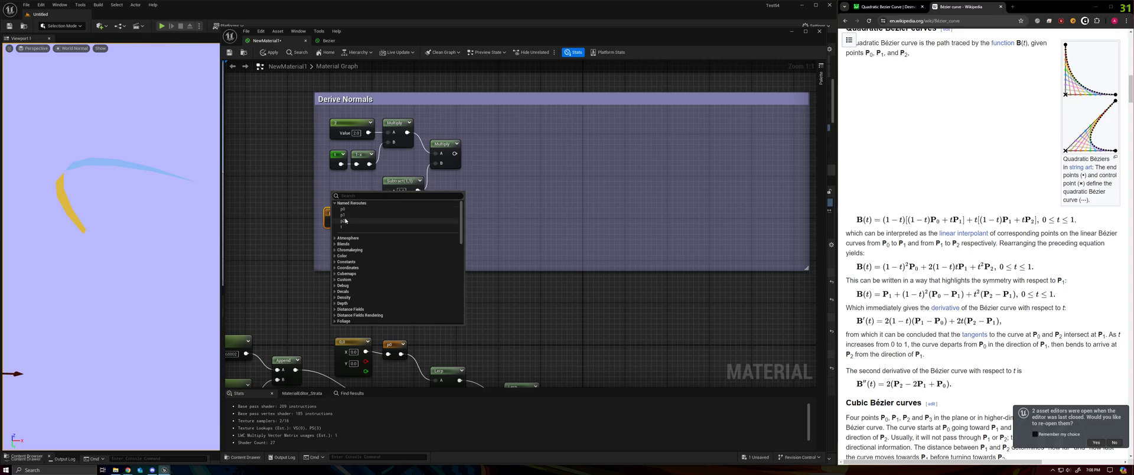
{"action": "left_click", "coordinate": [344, 216]}
{"action": "mouse_move", "coordinate": [339, 190]}
{"action": "left_mouse_down"}
{"action": "mouse_move", "coordinate": [388, 191]}
{"action": "mouse_move", "coordinate": [347, 228]}
{"action": "mouse_move", "coordinate": [332, 203]}
{"action": "left_mouse_up"}
{"action": "left_click_drag", "start_coordinate": [394, 183], "coordinate": [389, 185]}
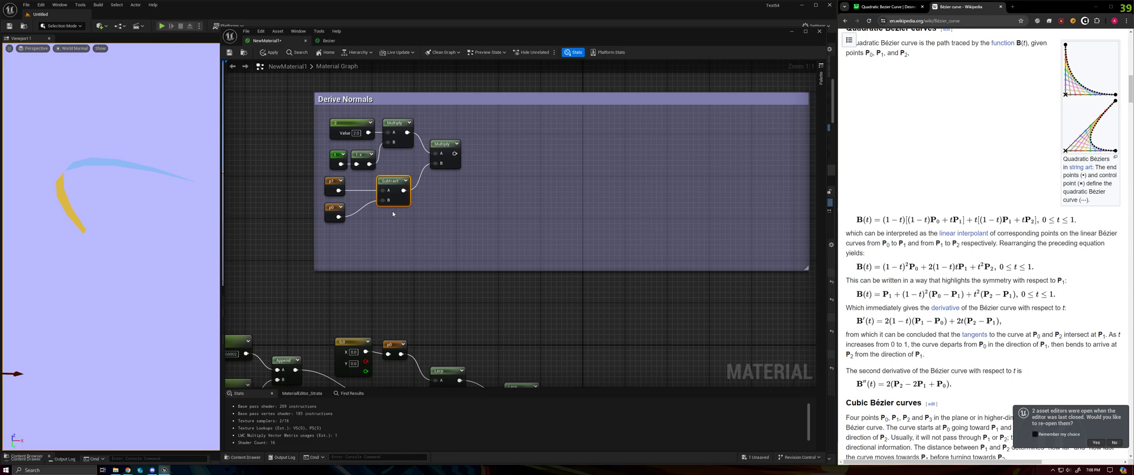
Duplicate the Subtract and p1 nodes below the originals and connect the copied p1 to the new Subtract's B input
{"action": "key", "text": "ctrl+d"}
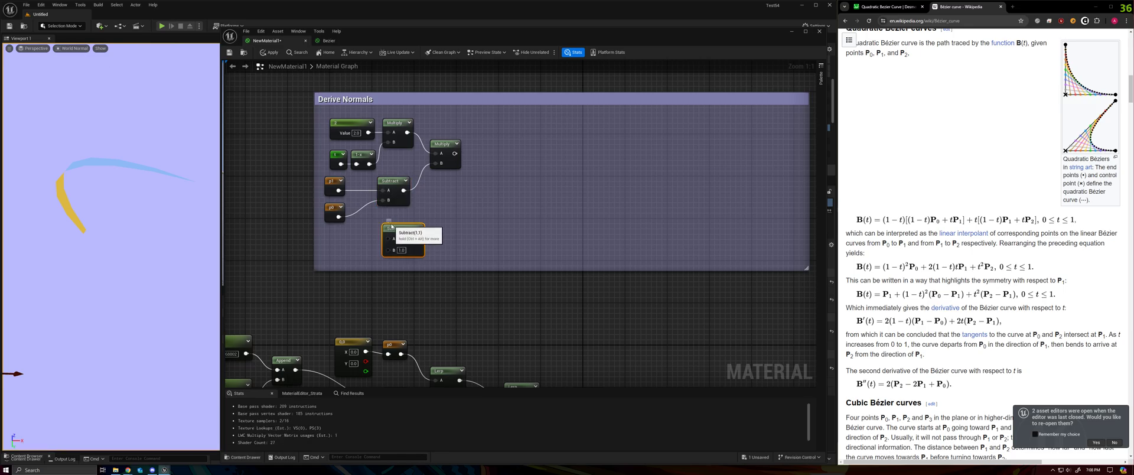
{"action": "left_click_drag", "start_coordinate": [391, 226], "coordinate": [386, 222]}
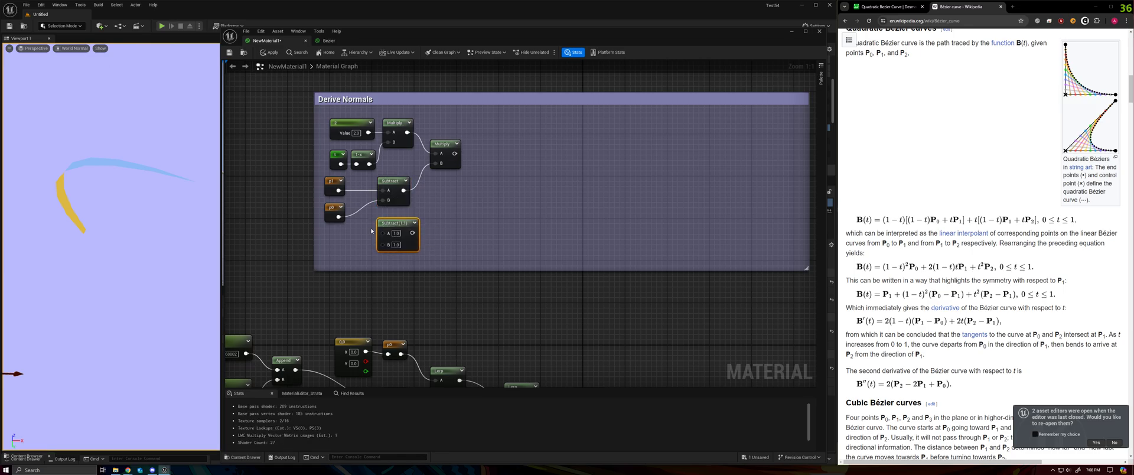
{"action": "left_click", "coordinate": [339, 194]}
{"action": "key", "text": "ctrl+d"}
{"action": "left_click_drag", "start_coordinate": [344, 249], "coordinate": [385, 245]}
Place the named reroute p2 above the copied p1 and connect it to the second Subtract's A input
{"action": "right_click", "coordinate": [328, 231]}
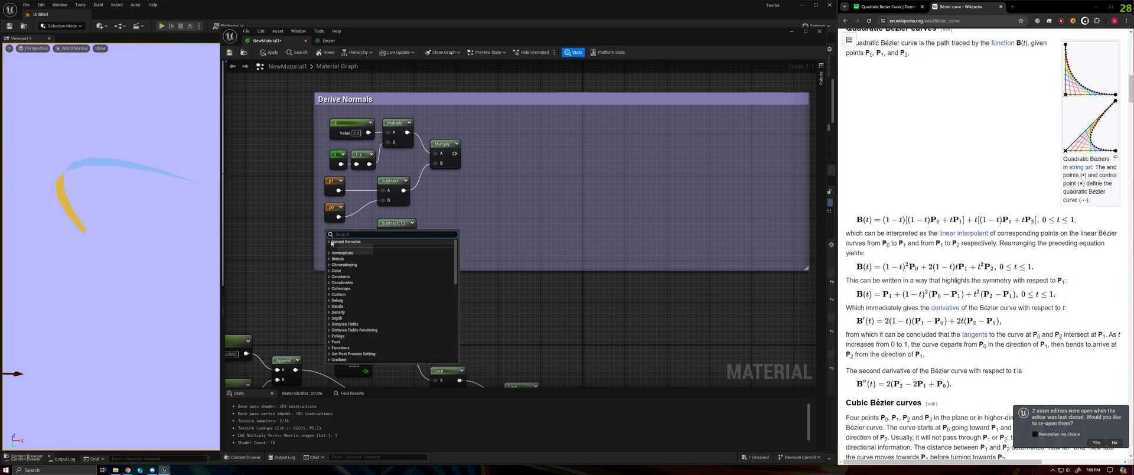
{"action": "left_click", "coordinate": [330, 241]}
{"action": "left_click", "coordinate": [341, 260]}
{"action": "left_click_drag", "start_coordinate": [337, 240], "coordinate": [332, 261]}
{"action": "left_click", "coordinate": [333, 235]}
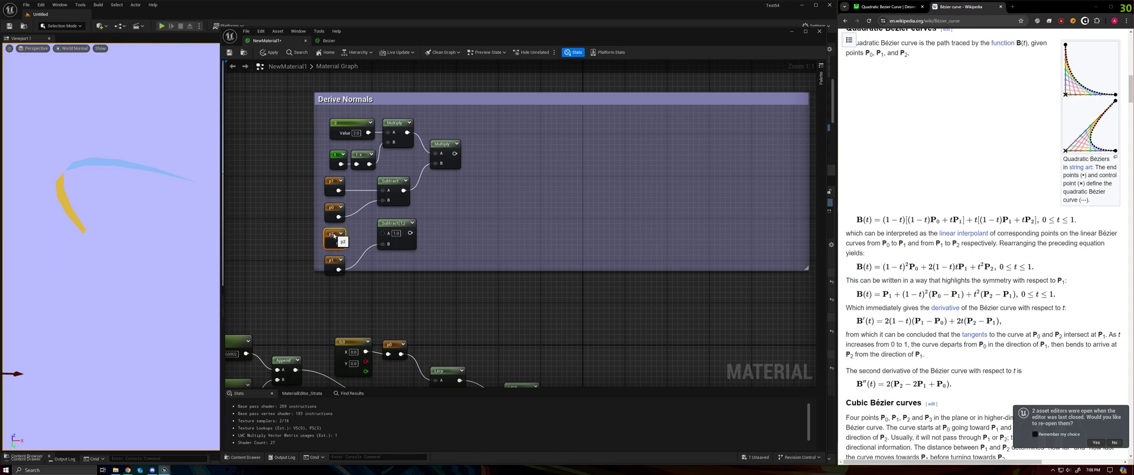
{"action": "left_click_drag", "start_coordinate": [338, 243], "coordinate": [384, 232]}
Move the first term's nodes closer to the comment's upper-left corner, align p1, and extend the Derive Normals comment slightly downward
{"action": "left_click_drag", "start_coordinate": [466, 191], "coordinate": [345, 118]}
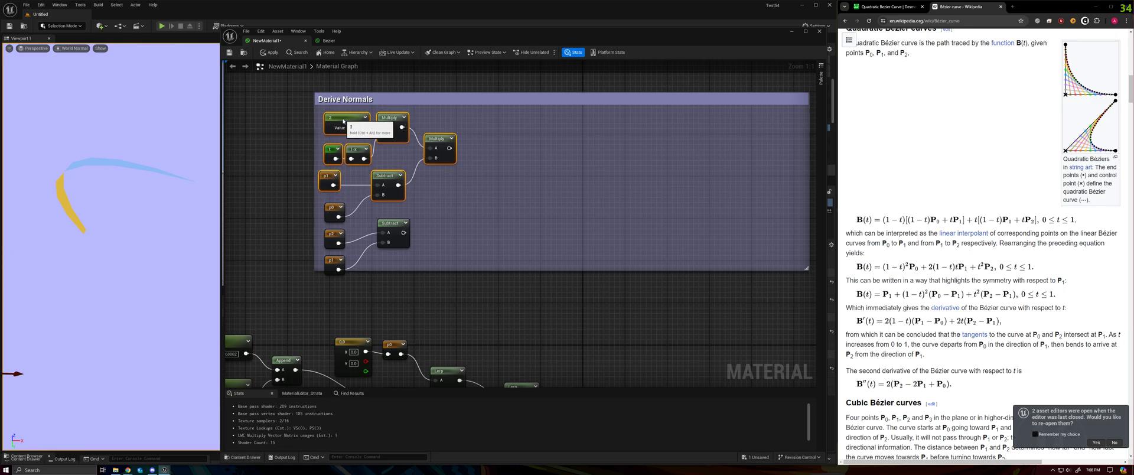
{"action": "left_click", "coordinate": [328, 180]}
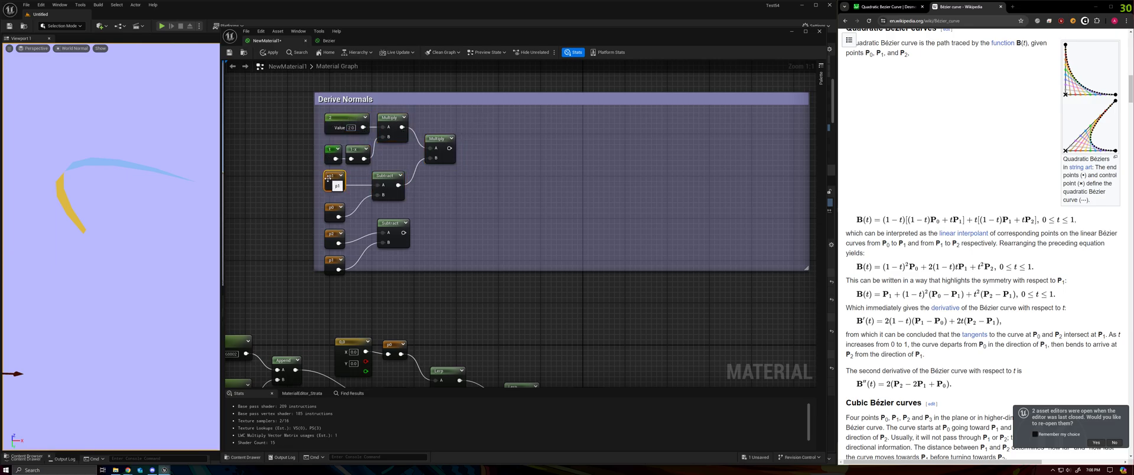
{"action": "left_click", "coordinate": [329, 211]}
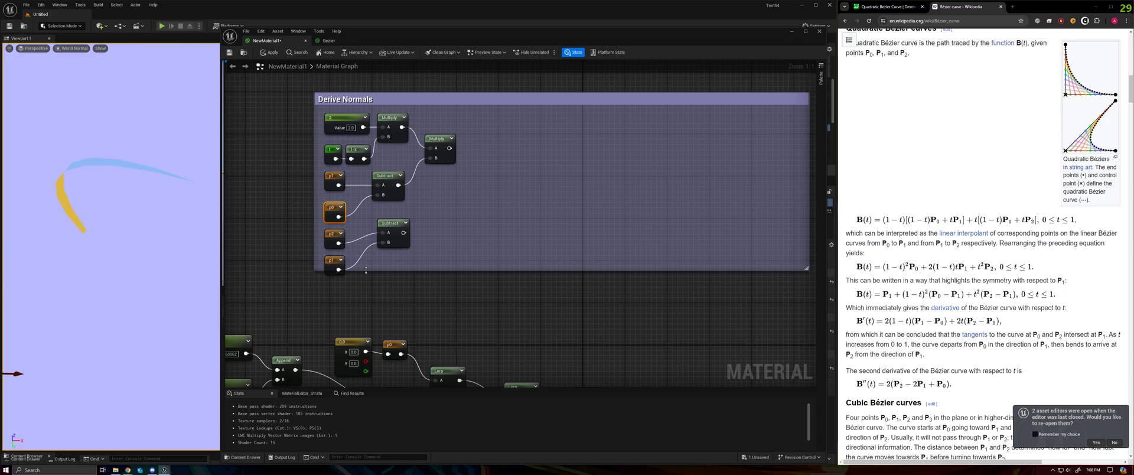
{"action": "left_click_drag", "start_coordinate": [378, 271], "coordinate": [388, 281]}
{"action": "right_click_drag", "start_coordinate": [437, 277], "coordinate": [404, 301]}
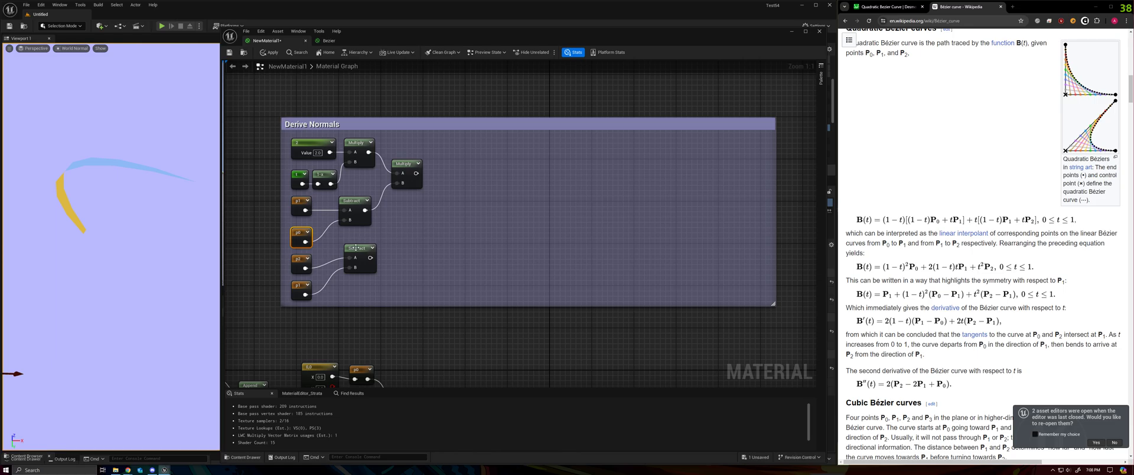
Lower the second Subtract and place a Multiply above it that multiplies the constant 2 by t
{"action": "left_click_drag", "start_coordinate": [356, 248], "coordinate": [351, 266]}
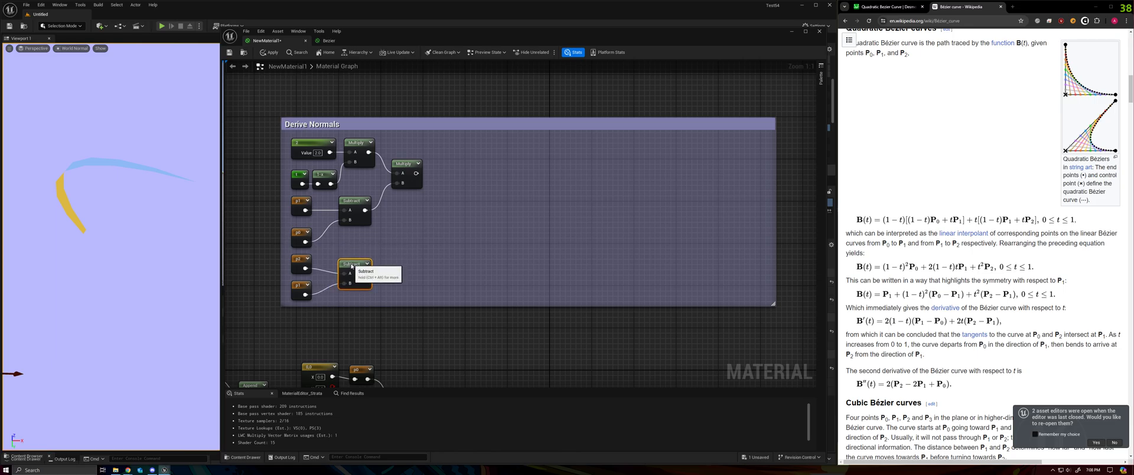
{"action": "left_click", "coordinate": [394, 236]}
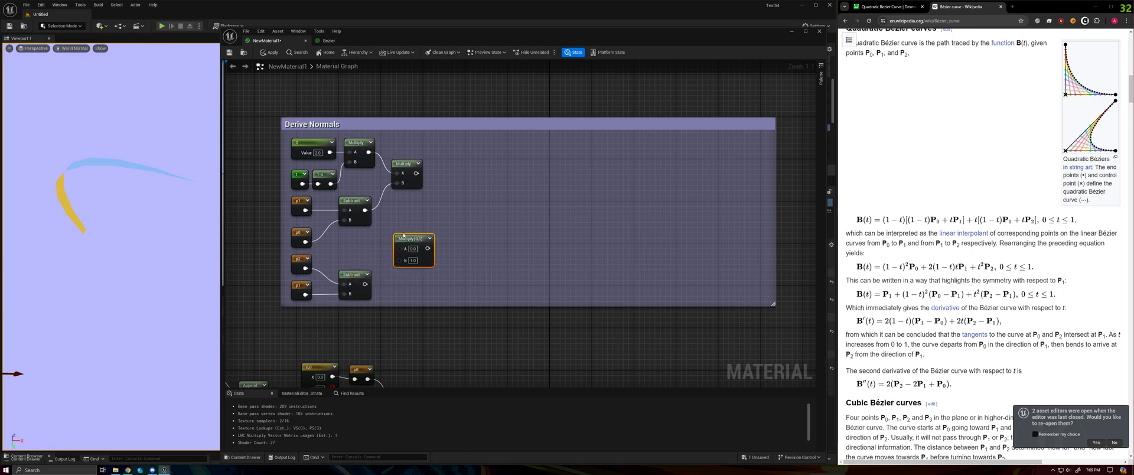
{"action": "mouse_move", "coordinate": [404, 234]}
{"action": "left_mouse_down"}
{"action": "mouse_move", "coordinate": [382, 233]}
{"action": "mouse_move", "coordinate": [403, 232]}
{"action": "left_mouse_up"}
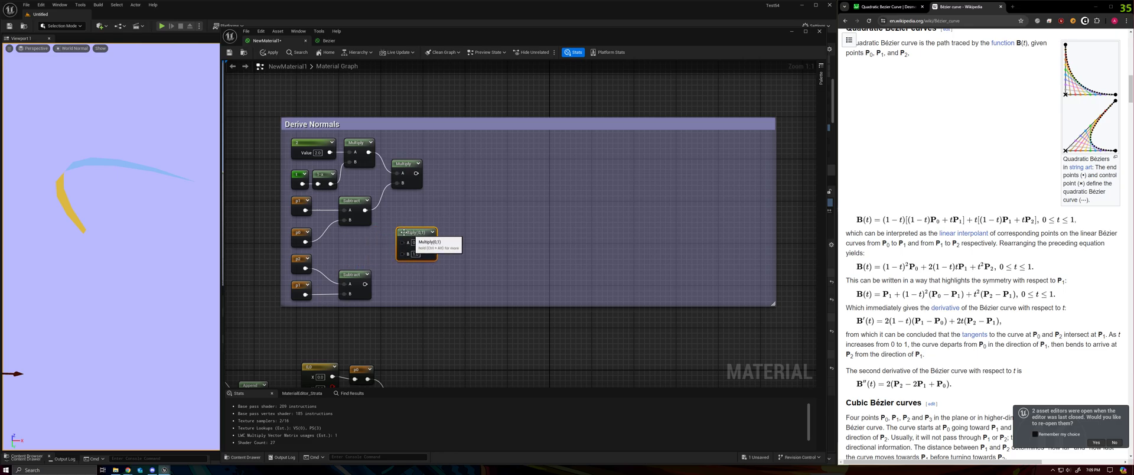
{"action": "left_click_drag", "start_coordinate": [302, 183], "coordinate": [402, 253]}
{"action": "left_click_drag", "start_coordinate": [335, 164], "coordinate": [353, 238]}
Add a Multiply that combines 2t with p2 minus p1, and lower the first term's final Multiply above it
{"action": "left_click", "coordinate": [395, 247]}
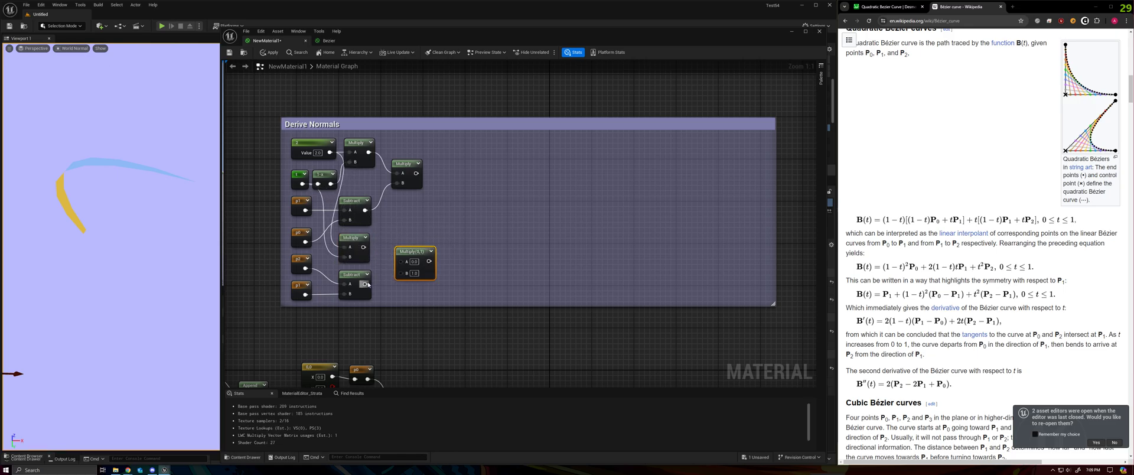
{"action": "left_click_drag", "start_coordinate": [365, 284], "coordinate": [400, 238]}
{"action": "left_click_drag", "start_coordinate": [404, 165], "coordinate": [404, 193]}
Place an Add node beside the two final Multiply nodes and connect both terms to its A and B inputs
{"action": "left_click", "coordinate": [450, 215]}
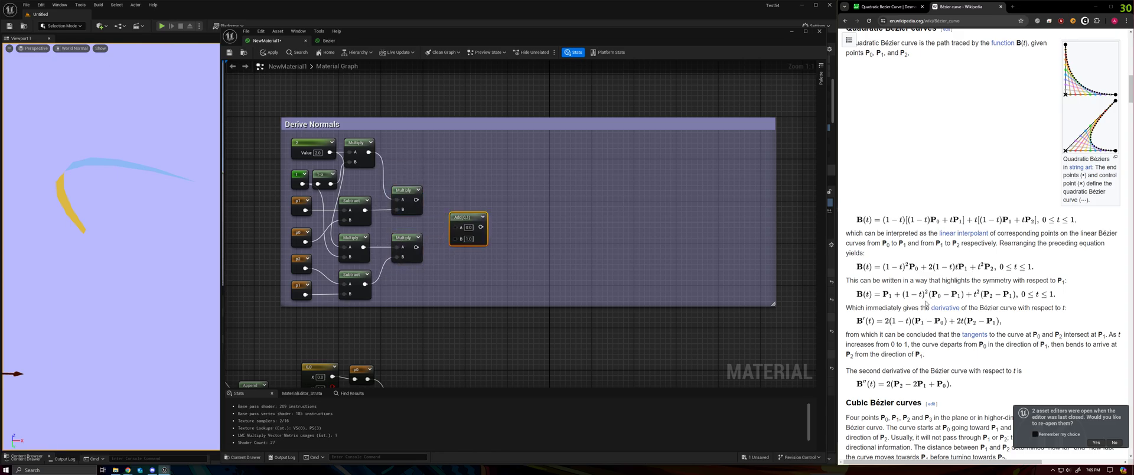
{"action": "left_click_drag", "start_coordinate": [419, 247], "coordinate": [450, 189]}
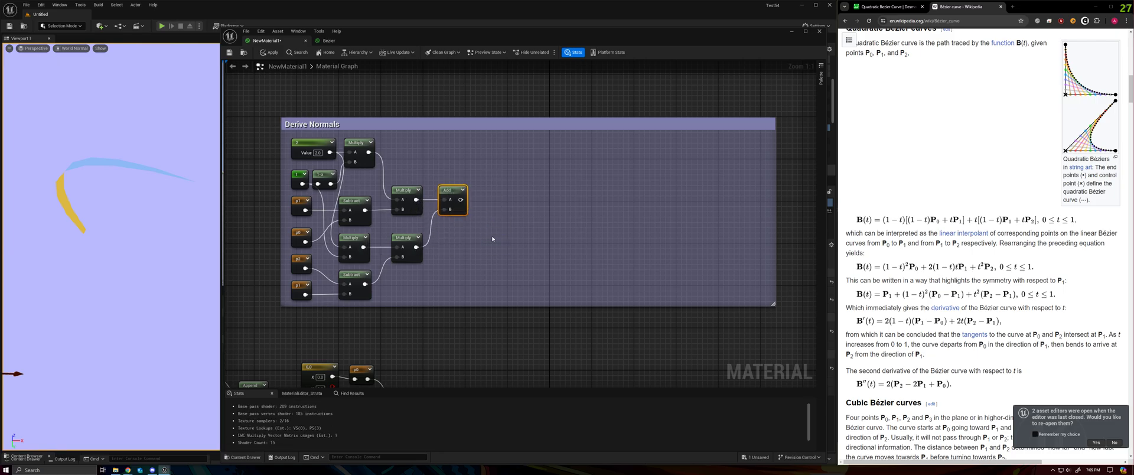
{"action": "right_click_drag", "start_coordinate": [637, 329], "coordinate": [614, 319]}
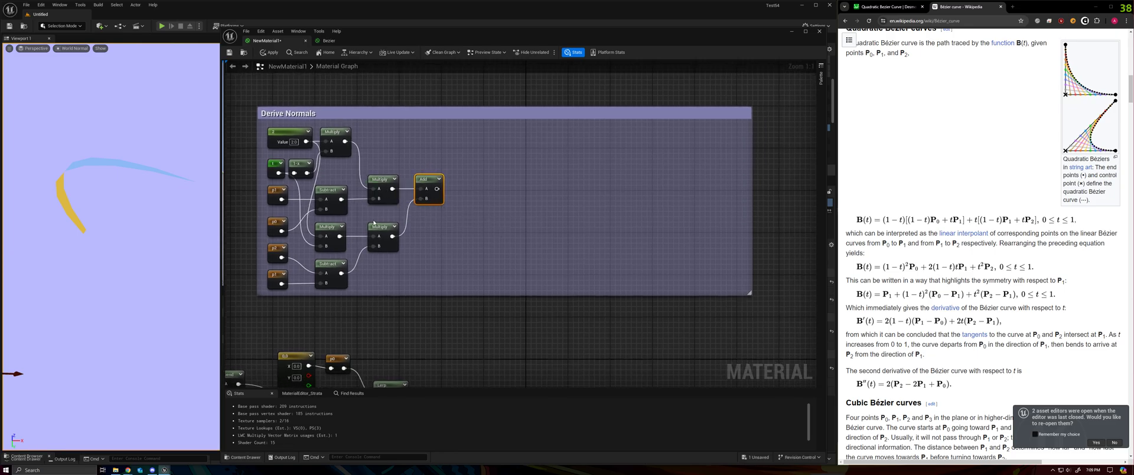
{"action": "mouse_move", "coordinate": [474, 243]}
{"action": "right_mouse_down"}
{"action": "mouse_move", "coordinate": [514, 215]}
{"action": "mouse_move", "coordinate": [477, 246]}
{"action": "right_mouse_up"}
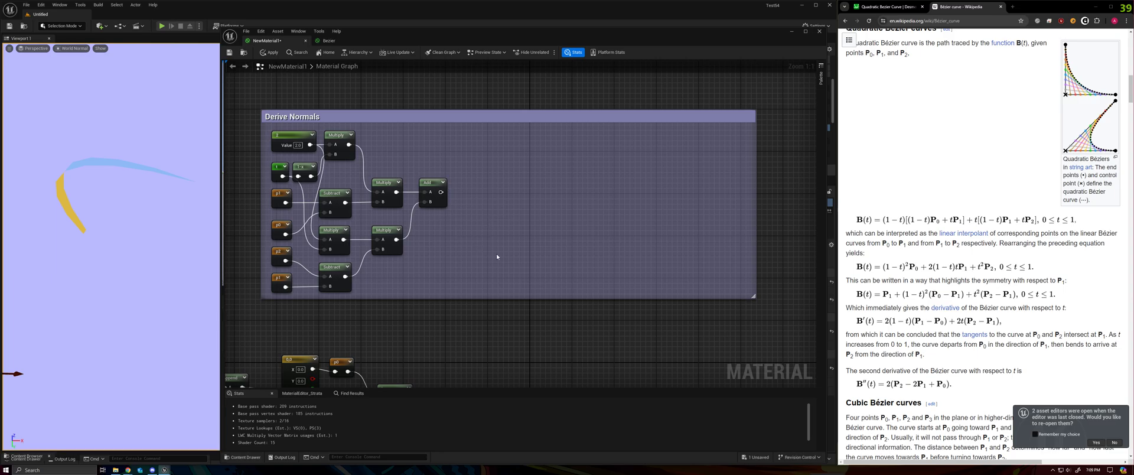
Add a Multiply fed by the Add result on A, and place a two-component constant vector beneath the Add node
{"action": "left_click", "coordinate": [466, 220]}
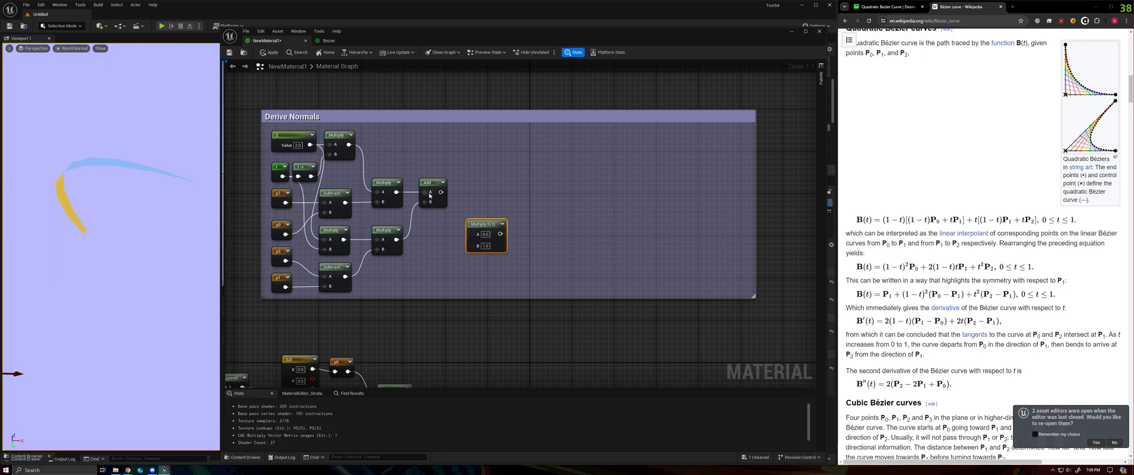
{"action": "left_click_drag", "start_coordinate": [441, 192], "coordinate": [495, 186]}
{"action": "key", "text": "2"}
{"action": "left_click", "coordinate": [440, 237]}
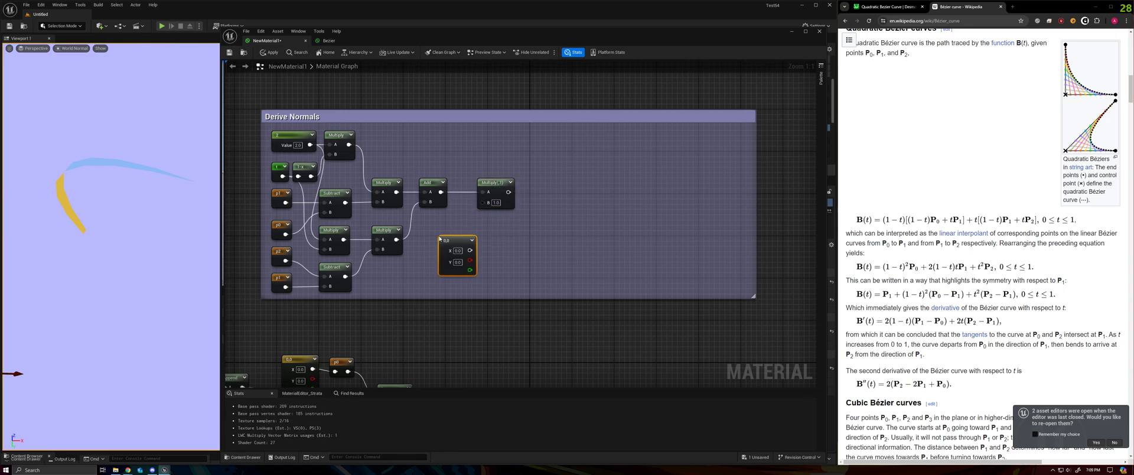
{"action": "left_click_drag", "start_coordinate": [445, 241], "coordinate": [438, 226]}
Set the constant vector to X 1 and Y -1, connect it to the new Multiply's B input, and tighten the spacing
{"action": "type", "text": "1"}
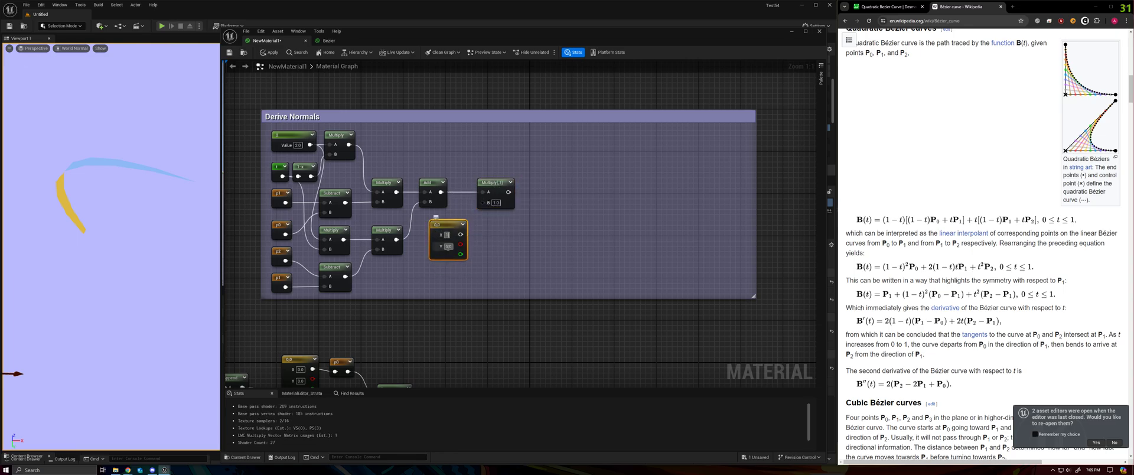
{"action": "left_click", "coordinate": [448, 246]}
{"action": "type", "text": "-1"}
{"action": "key", "text": "Return"}
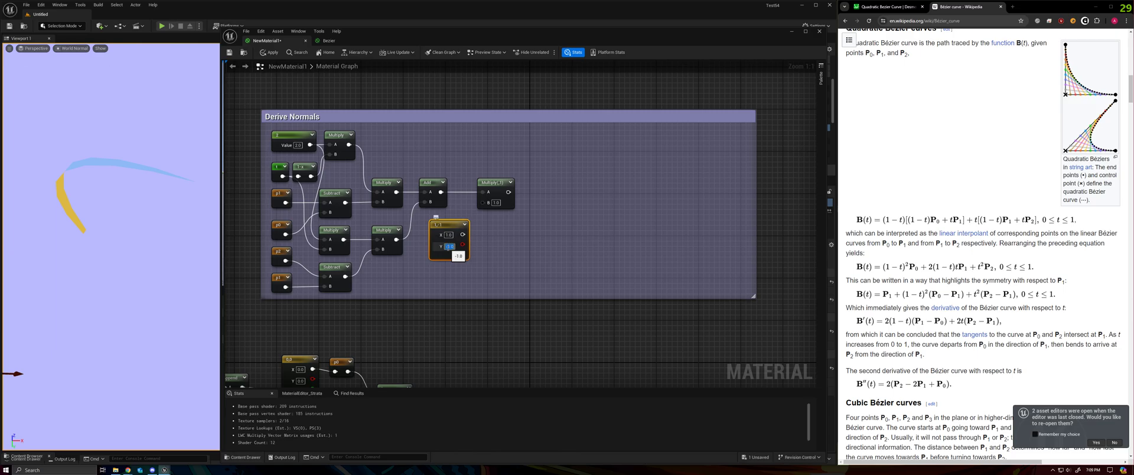
{"action": "left_click_drag", "start_coordinate": [463, 235], "coordinate": [443, 225]}
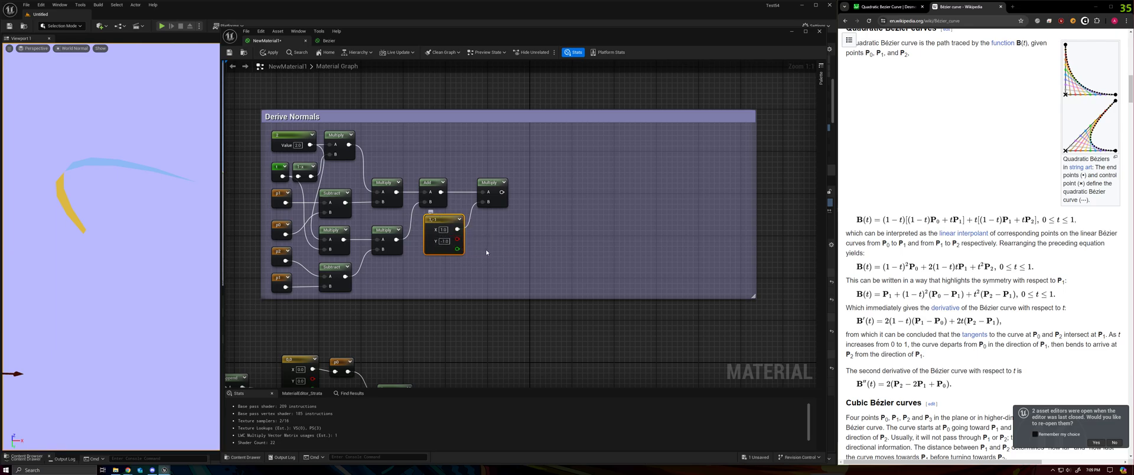
{"action": "left_click", "coordinate": [442, 241]}
{"action": "type", "text": "-1"}
{"action": "key", "text": "Return"}
{"action": "left_click_drag", "start_coordinate": [436, 223], "coordinate": [432, 223]}
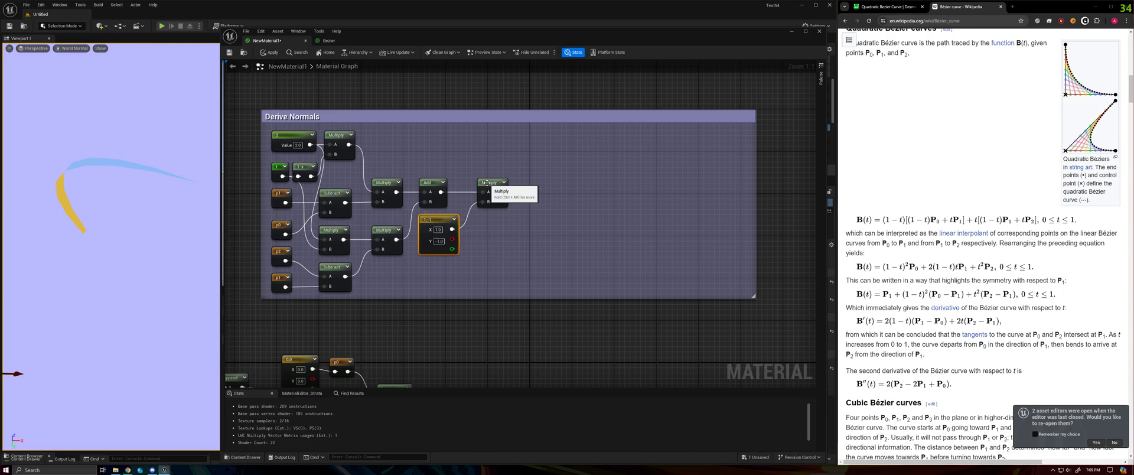
{"action": "left_click_drag", "start_coordinate": [489, 183], "coordinate": [484, 183]}
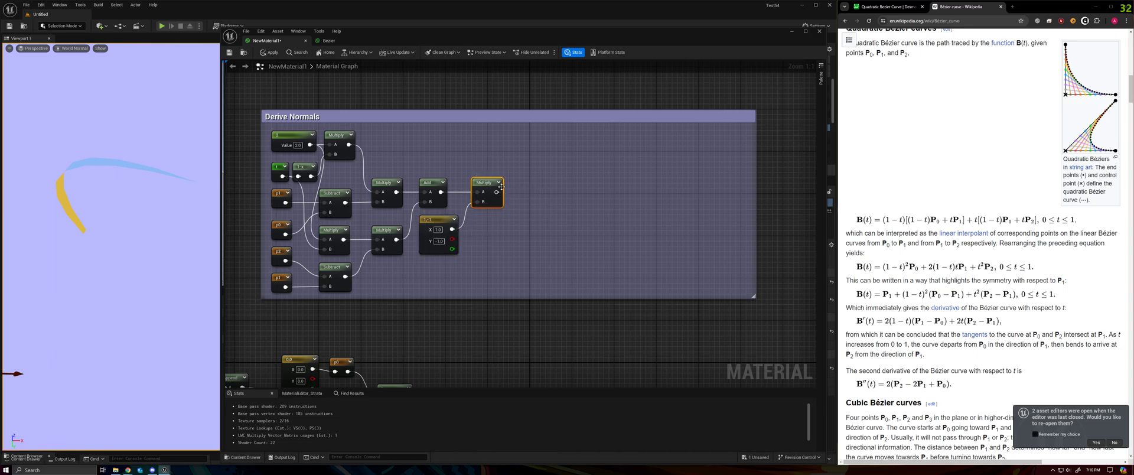
Add a BreakOutFloat2Components node after the last Multiply and connect the Multiply's result to it
{"action": "right_click_drag", "start_coordinate": [549, 230], "coordinate": [515, 210]}
{"action": "right_click", "coordinate": [487, 205]}
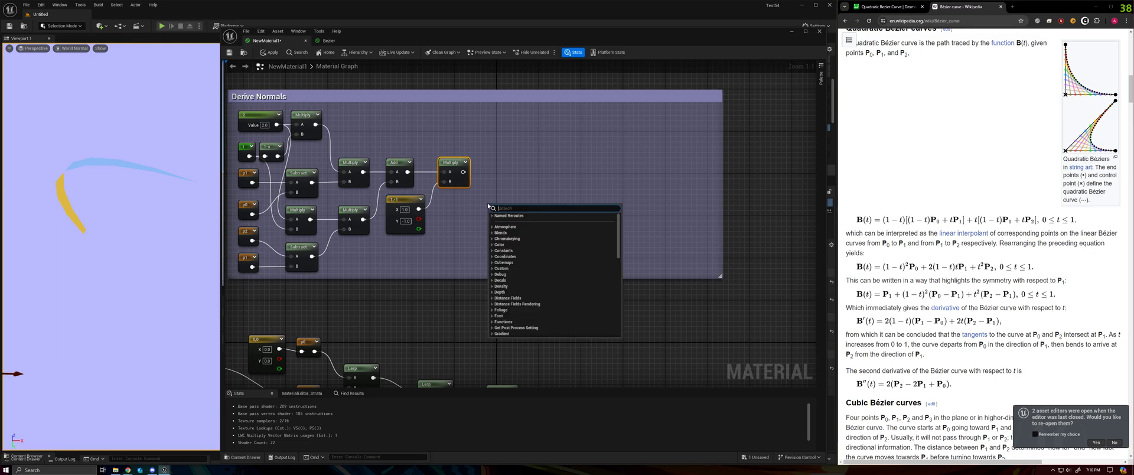
{"action": "type", "text": "break"}
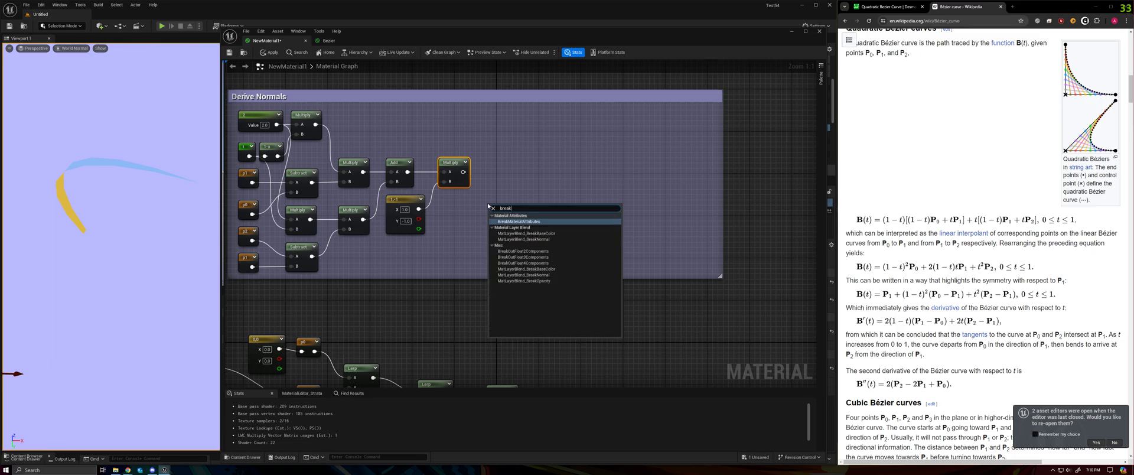
{"action": "left_click", "coordinate": [538, 255]}
{"action": "left_click_drag", "start_coordinate": [490, 215], "coordinate": [481, 171]}
Place a MakeFloat3 node after the break-out node and connect R to Z and G to X
{"action": "right_click_drag", "start_coordinate": [562, 181], "coordinate": [511, 195]}
{"action": "right_click", "coordinate": [516, 197]}
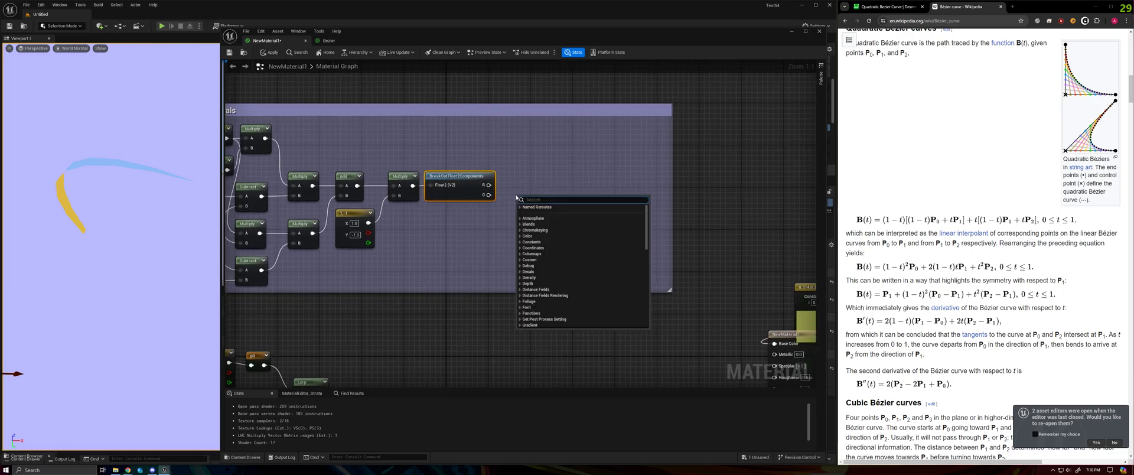
{"action": "type", "text": "make"}
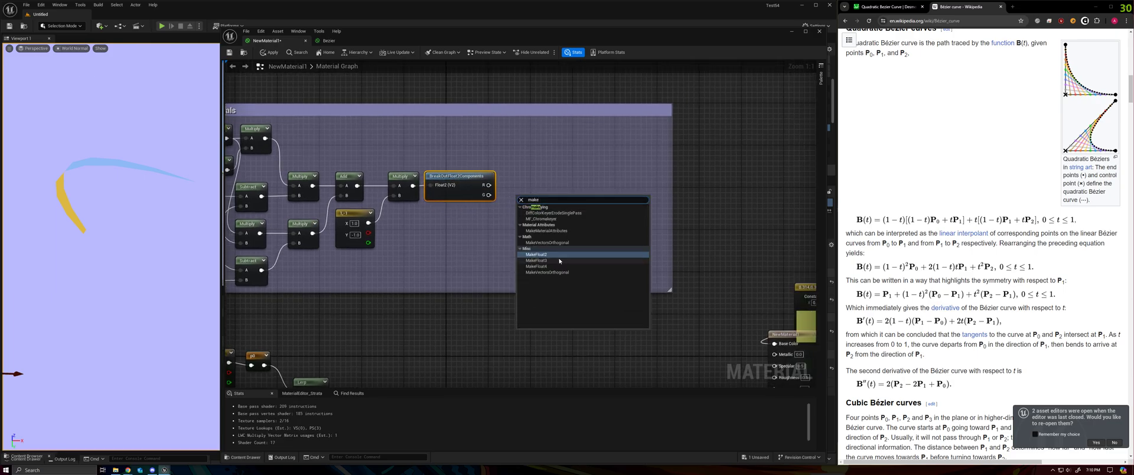
{"action": "left_click", "coordinate": [559, 260]}
{"action": "left_click_drag", "start_coordinate": [529, 202], "coordinate": [543, 176]}
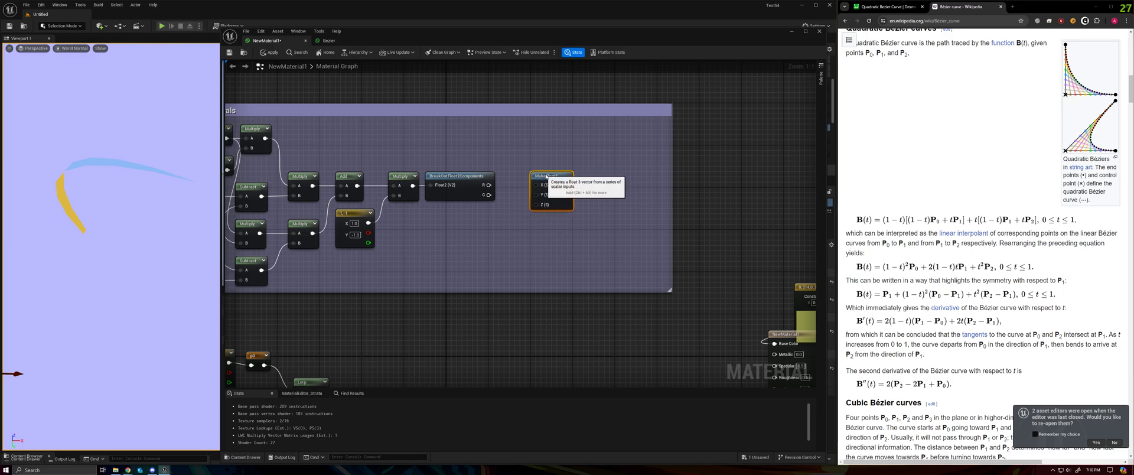
{"action": "right_click_drag", "start_coordinate": [578, 196], "coordinate": [596, 182]}
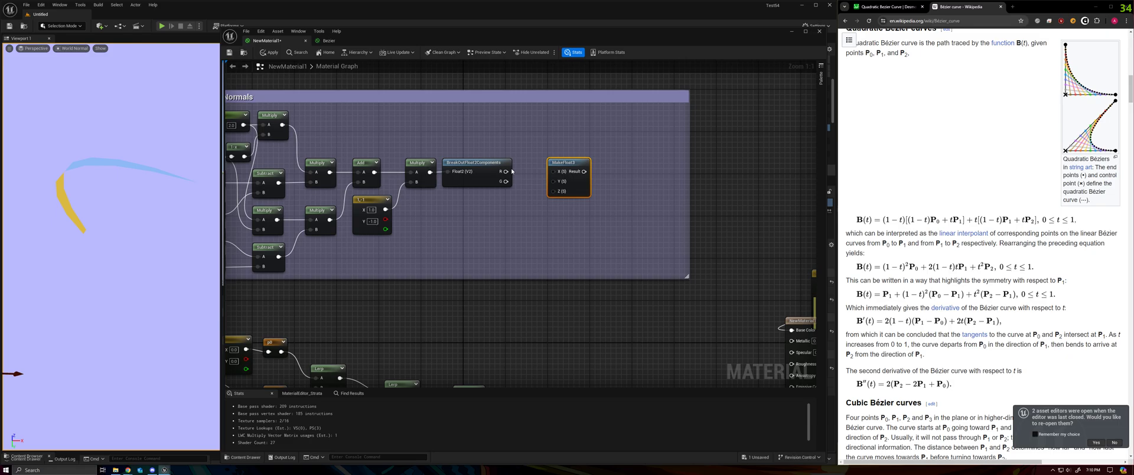
{"action": "left_click_drag", "start_coordinate": [582, 160], "coordinate": [608, 161]}
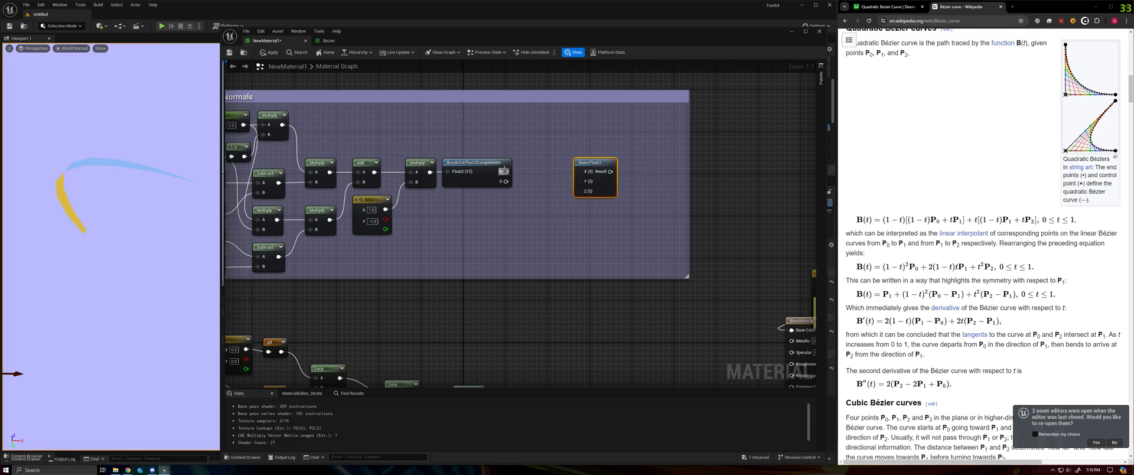
{"action": "left_click_drag", "start_coordinate": [506, 171], "coordinate": [582, 192]}
{"action": "left_click_drag", "start_coordinate": [505, 182], "coordinate": [581, 171]}
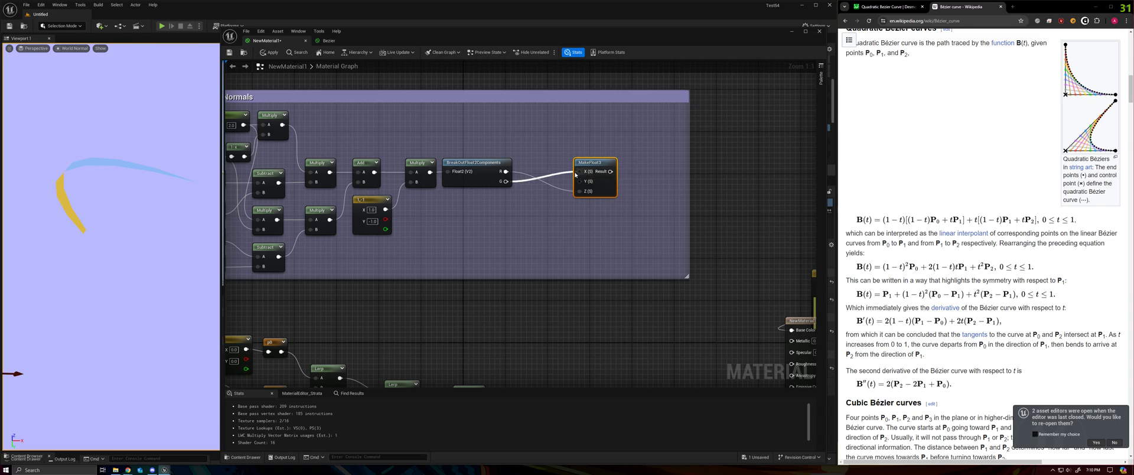
Add a CrossProduct node fed by the R and G components, and connect its output to MakeFloat3's Y input
{"action": "right_click", "coordinate": [531, 201]}
{"action": "type", "text": "corss"}
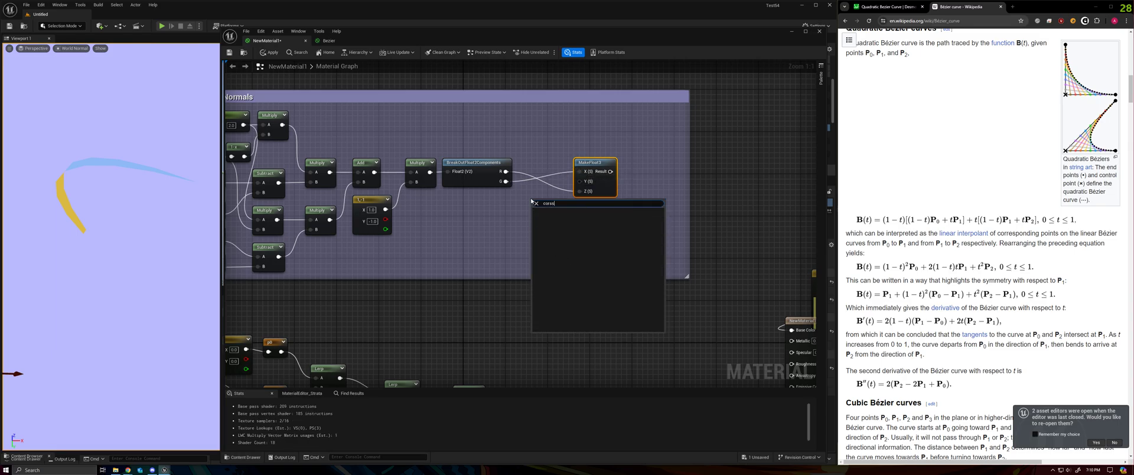
{"action": "key", "text": "BackSpace"}
{"action": "key", "text": "BackSpace"}
{"action": "key", "text": "BackSpace"}
{"action": "type", "text": "ross"}
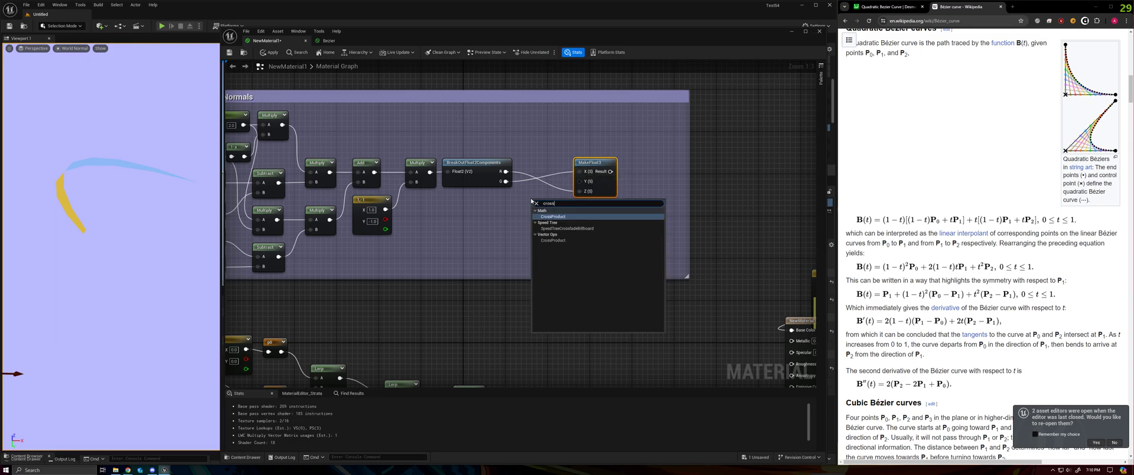
{"action": "left_click", "coordinate": [553, 217]}
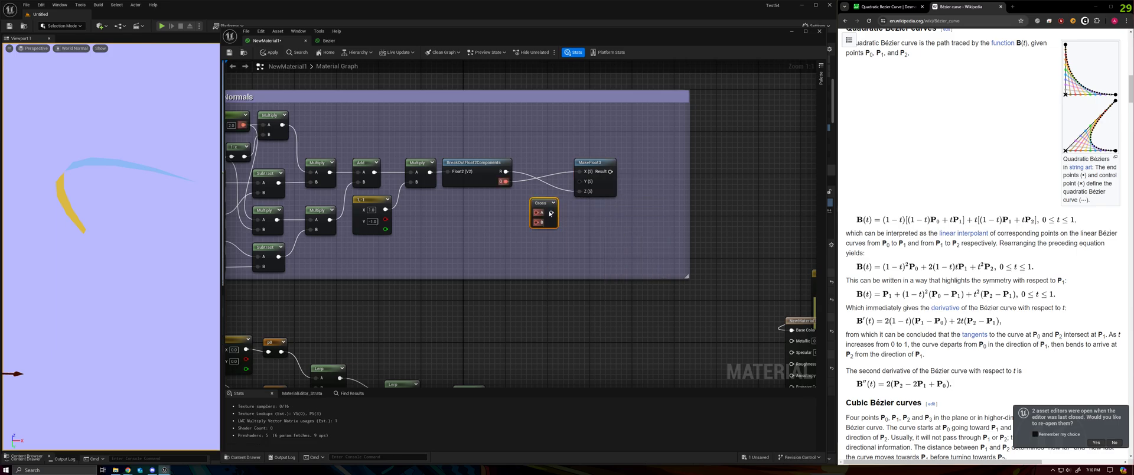
{"action": "left_click_drag", "start_coordinate": [506, 172], "coordinate": [579, 182]}
{"action": "right_click_drag", "start_coordinate": [629, 236], "coordinate": [556, 197]}
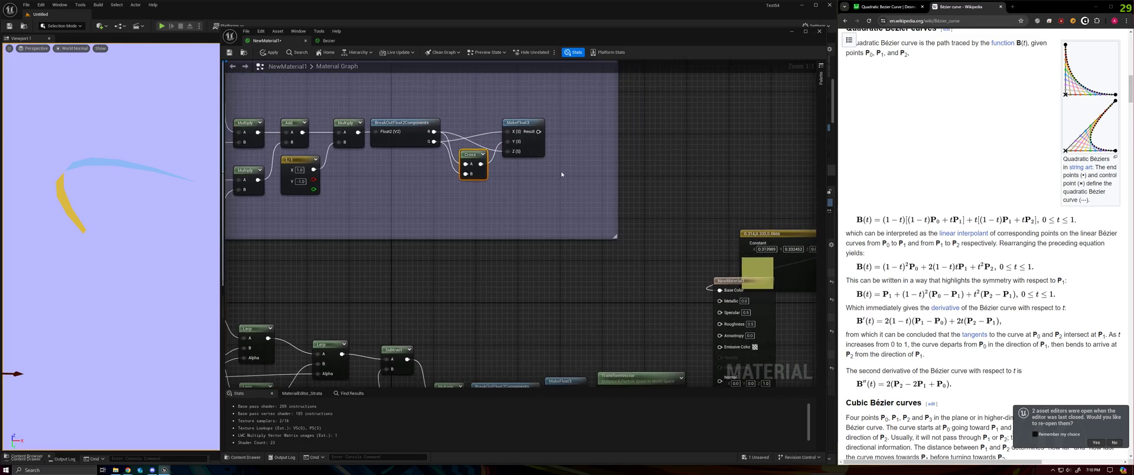
Add a Normalize node next to MakeFloat3 and connect the MakeFloat3 result to its input
{"action": "right_click", "coordinate": [562, 173]}
{"action": "type", "text": "nor"}
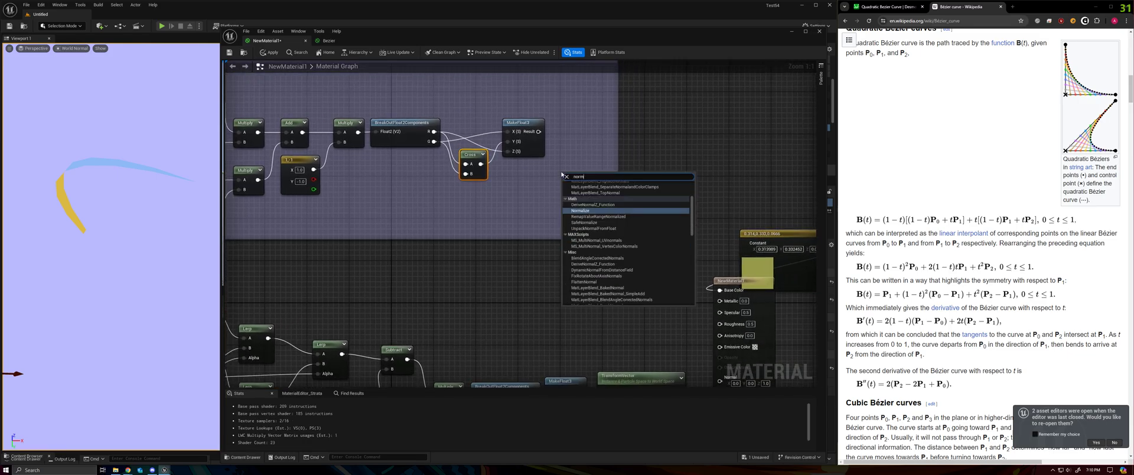
{"action": "type", "text": "m"}
{"action": "left_click", "coordinate": [581, 210]}
{"action": "right_click_drag", "start_coordinate": [579, 175], "coordinate": [583, 262]}
{"action": "left_click_drag", "start_coordinate": [583, 262], "coordinate": [562, 223]}
Connect the Normalize output to the material's Normal input and apply the material
{"action": "right_click_drag", "start_coordinate": [581, 261], "coordinate": [613, 183]}
{"action": "scroll", "coordinate": [623, 171], "scroll_direction": "down", "scroll_amount": 2}
{"action": "left_click_drag", "start_coordinate": [617, 170], "coordinate": [716, 355]}
{"action": "right_click_drag", "start_coordinate": [496, 235], "coordinate": [543, 229]}
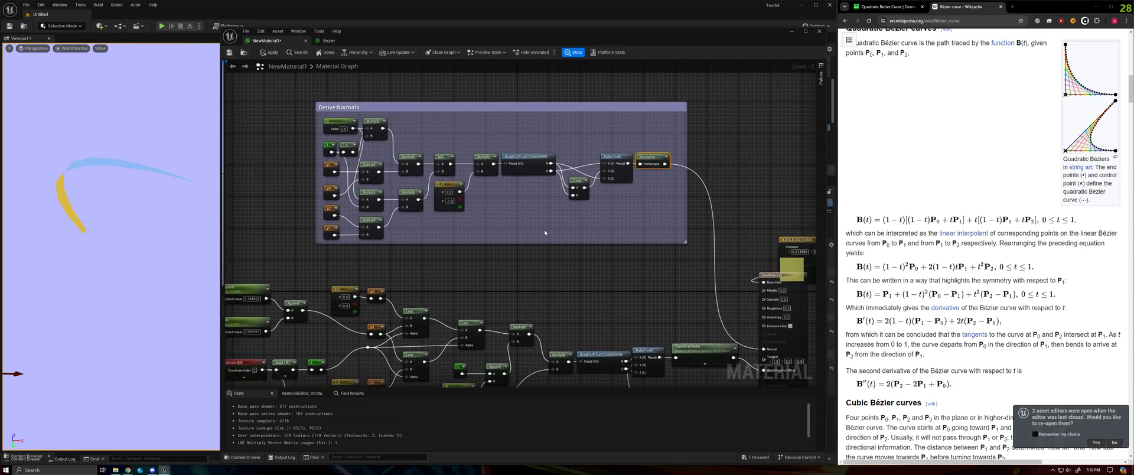
{"action": "left_click", "coordinate": [265, 54]}
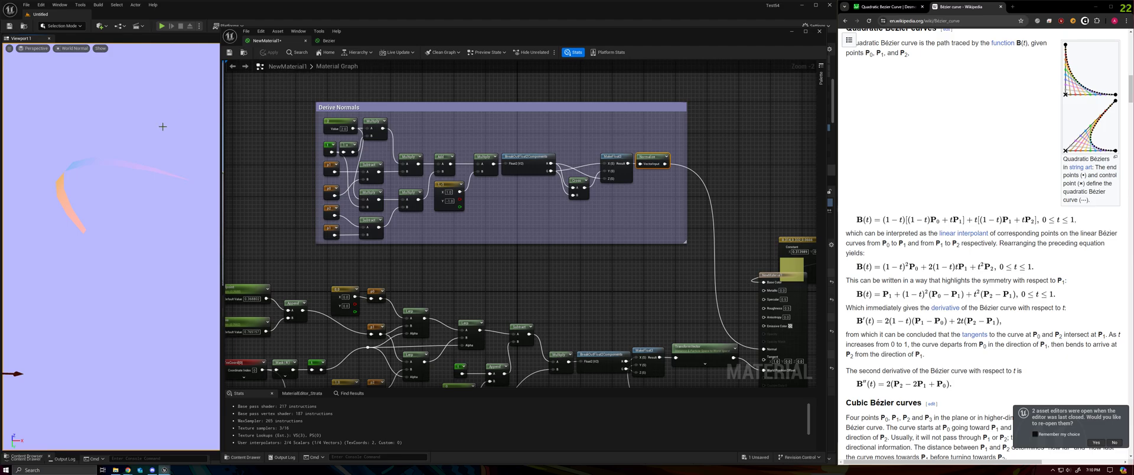
Widen the level viewport, select the curved mesh and inspect its world normals from different angles
{"action": "right_click_drag", "start_coordinate": [179, 176], "coordinate": [203, 214]}
{"action": "left_click_drag", "start_coordinate": [221, 210], "coordinate": [522, 209]}
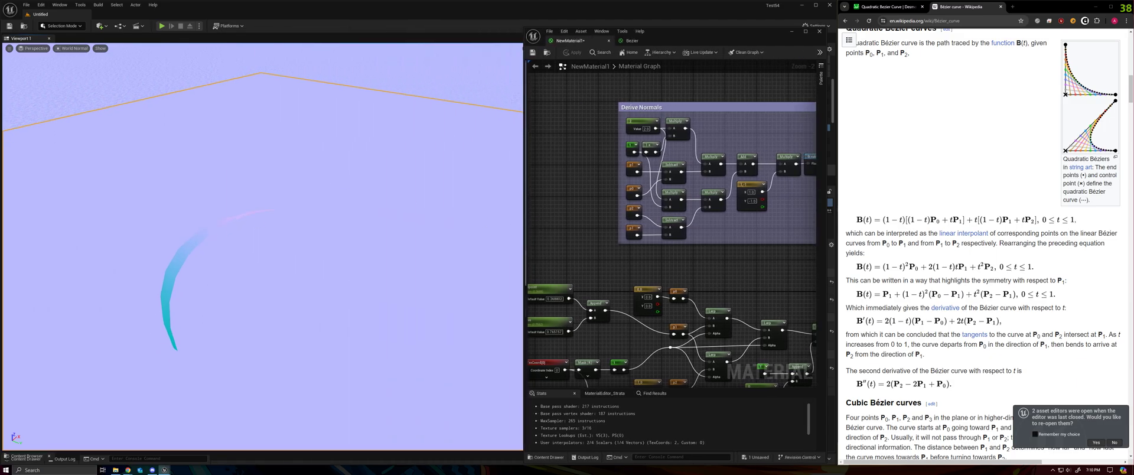
{"action": "left_click", "coordinate": [193, 171]}
{"action": "left_click_drag", "start_coordinate": [307, 174], "coordinate": [355, 207], "text": "alt"}
{"action": "right_click_drag", "start_coordinate": [301, 180], "coordinate": [306, 172]}
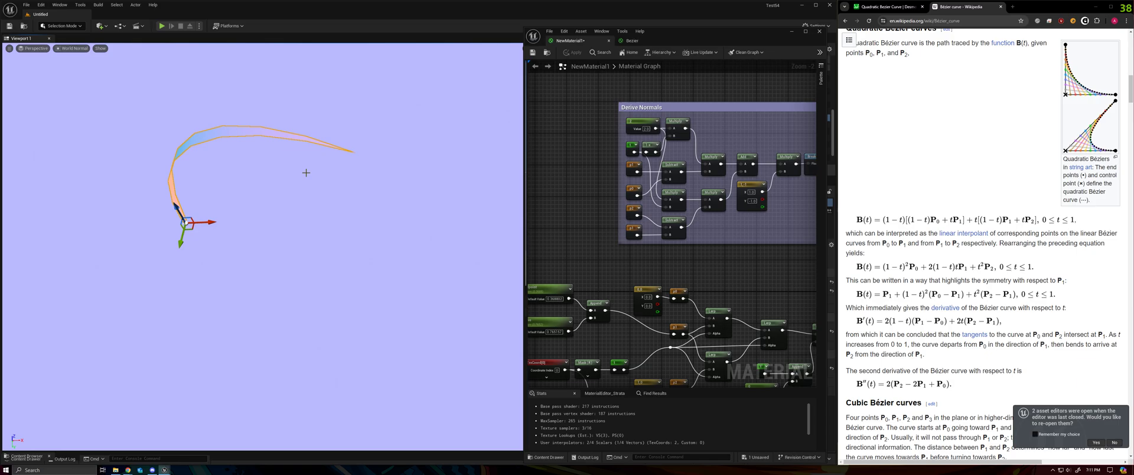
{"action": "right_click_drag", "start_coordinate": [580, 237], "coordinate": [689, 181]}
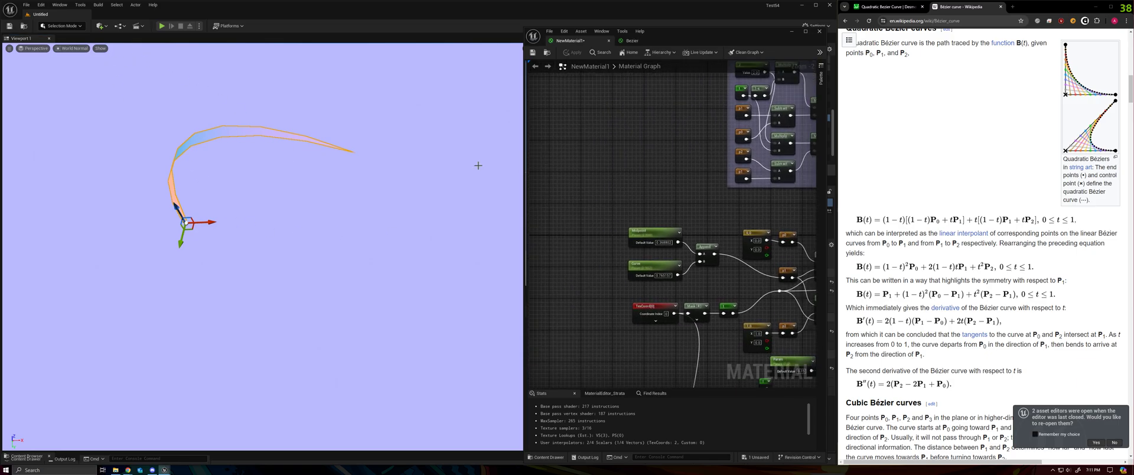
Add a sphere shape to the level near the curved mesh as a world-normal reference and frame both
{"action": "left_click", "coordinate": [100, 26]}
{"action": "mouse_move", "coordinate": [118, 109]}
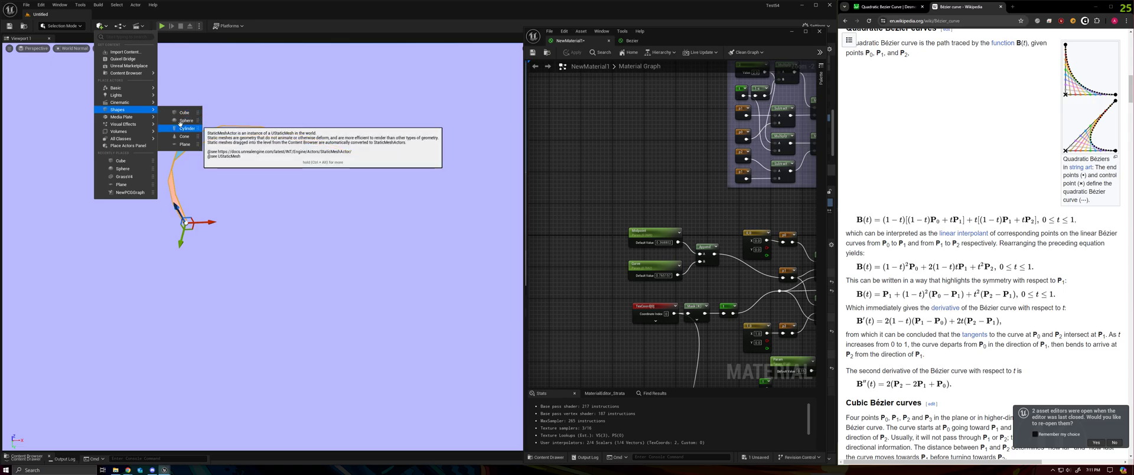
{"action": "left_click_drag", "start_coordinate": [181, 121], "coordinate": [269, 331]}
{"action": "right_click_drag", "start_coordinate": [262, 176], "coordinate": [354, 257]}
{"action": "key", "text": "s"}
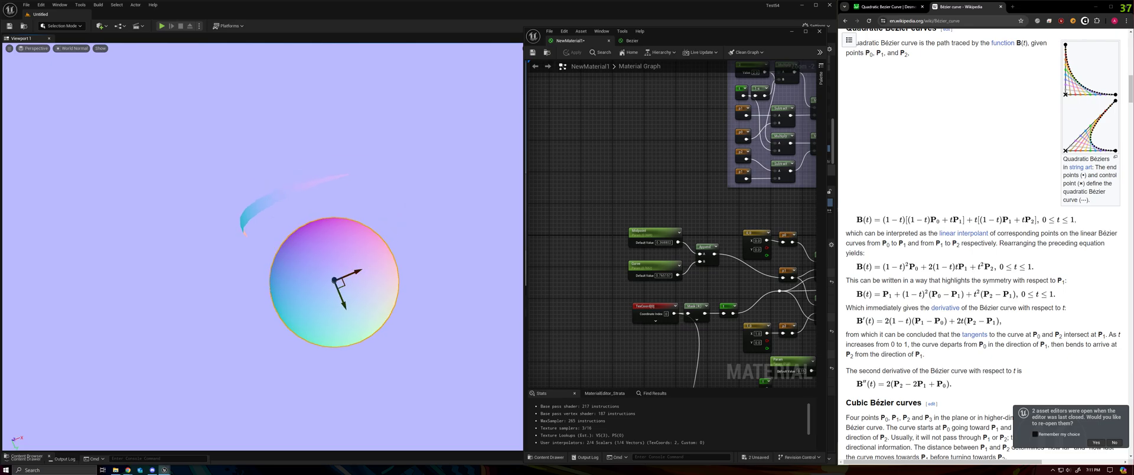
Delete the extra object beside the base of the reference sphere
{"action": "left_click_drag", "start_coordinate": [385, 274], "coordinate": [437, 169], "text": "alt"}
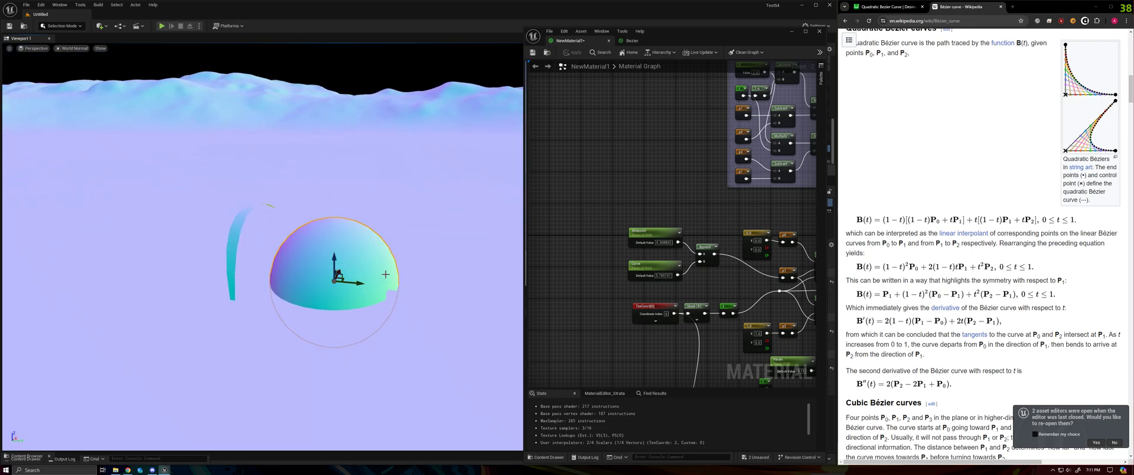
{"action": "left_click", "coordinate": [403, 307]}
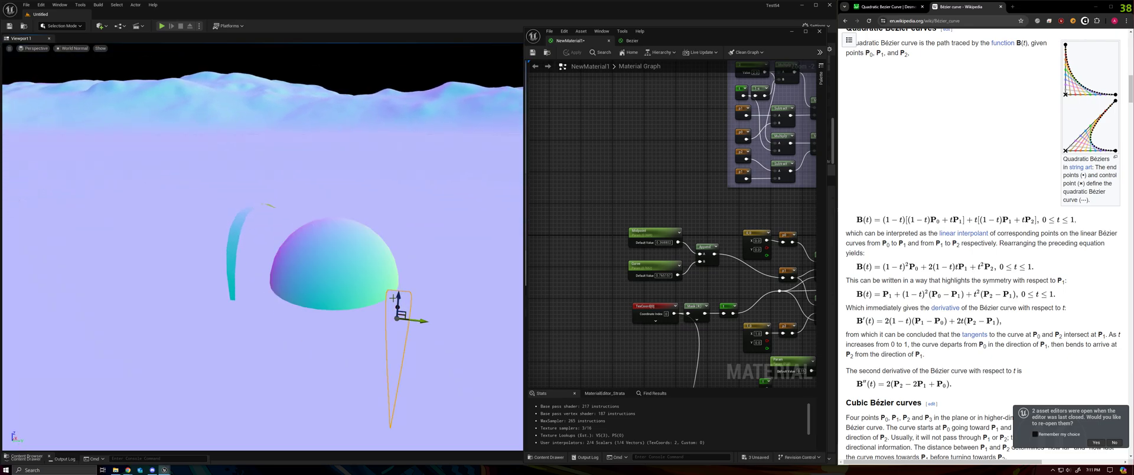
{"action": "key", "text": "Delete"}
Compare the world normals of the reference sphere and the curved mesh from several angles, selecting each object in turn
{"action": "right_click_drag", "start_coordinate": [336, 279], "coordinate": [313, 300]}
{"action": "left_click", "coordinate": [313, 300]}
{"action": "left_click_drag", "start_coordinate": [313, 300], "coordinate": [255, 312], "text": "alt"}
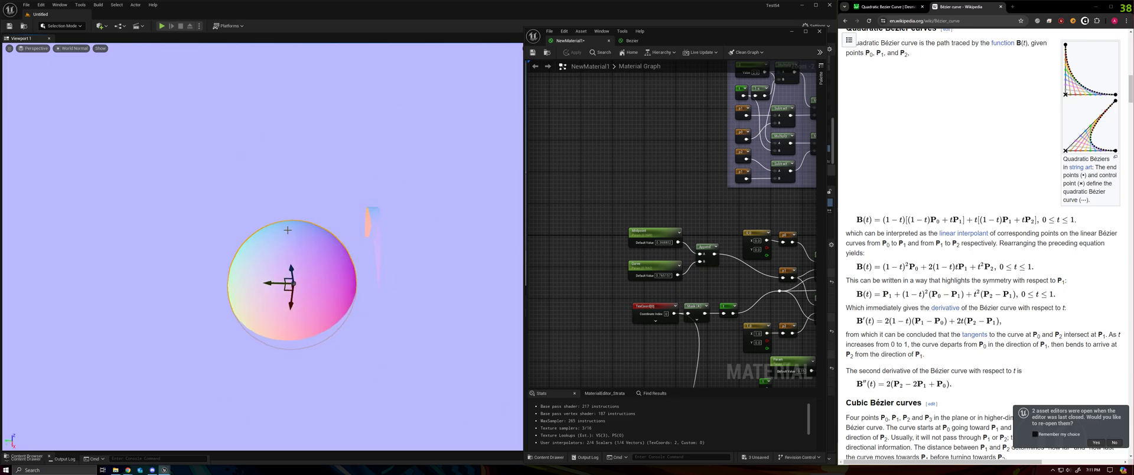
{"action": "left_click_drag", "start_coordinate": [288, 229], "coordinate": [222, 174], "text": "alt"}
{"action": "left_click", "coordinate": [237, 195]}
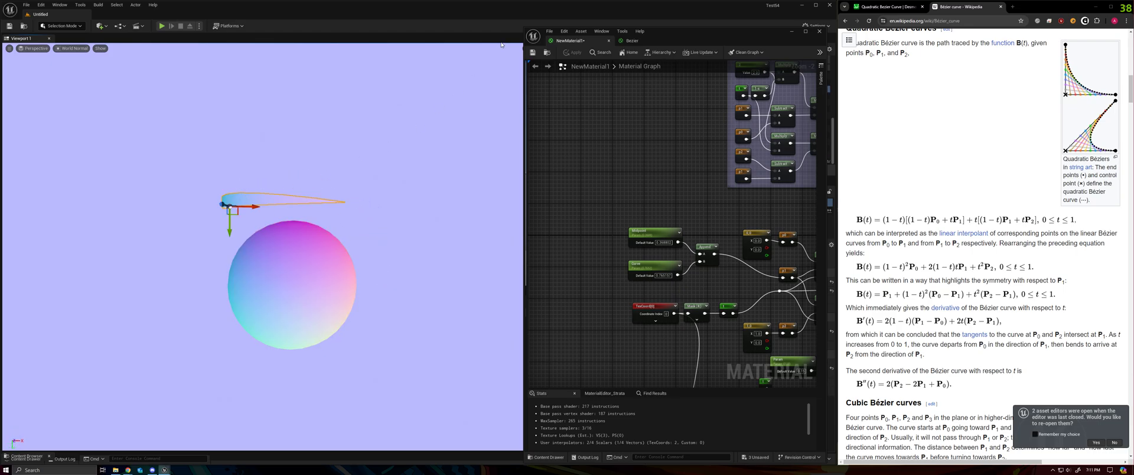
Move the material editor window clear of the viewport tools and rotate the curved mesh and sphere to compare their world normals
{"action": "left_click_drag", "start_coordinate": [668, 31], "coordinate": [664, 75]}
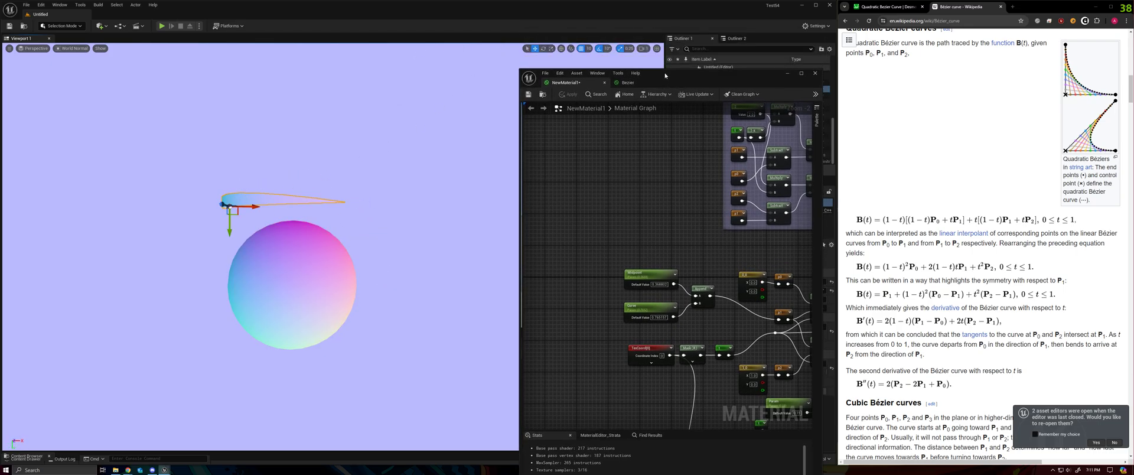
{"action": "left_click", "coordinate": [542, 48]}
{"action": "left_click_drag", "start_coordinate": [252, 230], "coordinate": [231, 168]}
{"action": "left_click_drag", "start_coordinate": [321, 312], "coordinate": [387, 287], "text": "alt"}
{"action": "left_click_drag", "start_coordinate": [316, 143], "coordinate": [254, 144]}
{"action": "left_click_drag", "start_coordinate": [311, 233], "coordinate": [209, 211], "text": "alt"}
{"action": "left_click", "coordinate": [196, 189]}
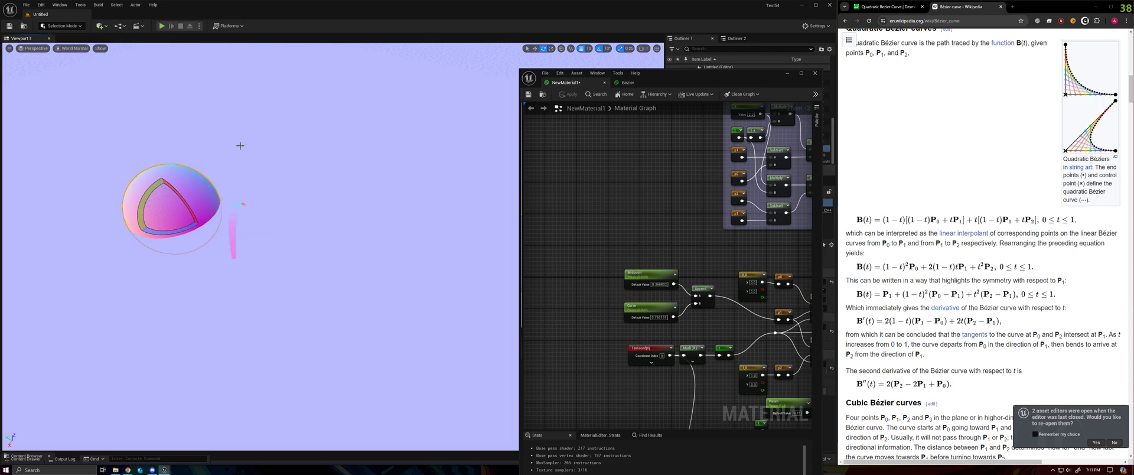
Switch to the move tool and reposition the sphere and the curved mesh in the level
{"action": "left_click", "coordinate": [523, 59]}
{"action": "key", "text": "w"}
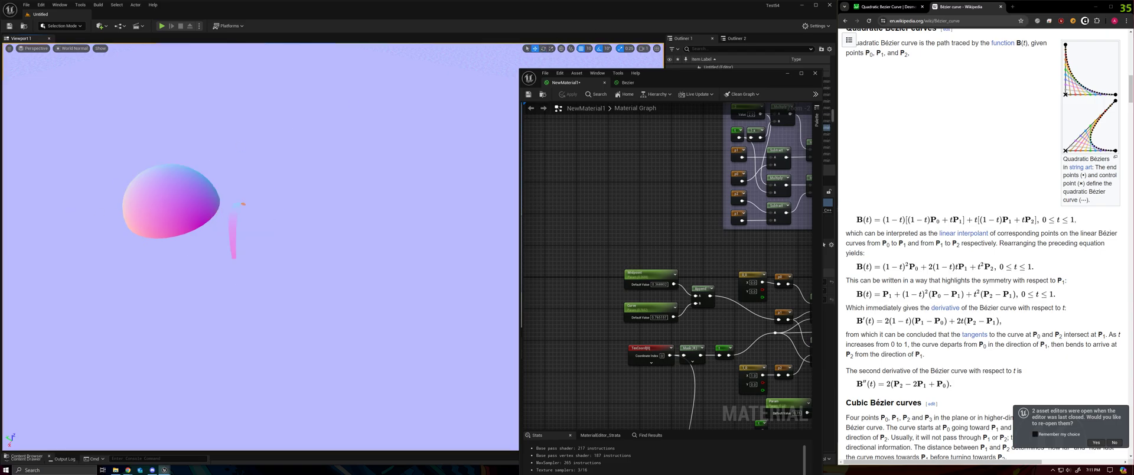
{"action": "left_click", "coordinate": [164, 192]}
{"action": "left_click_drag", "start_coordinate": [165, 190], "coordinate": [122, 59]}
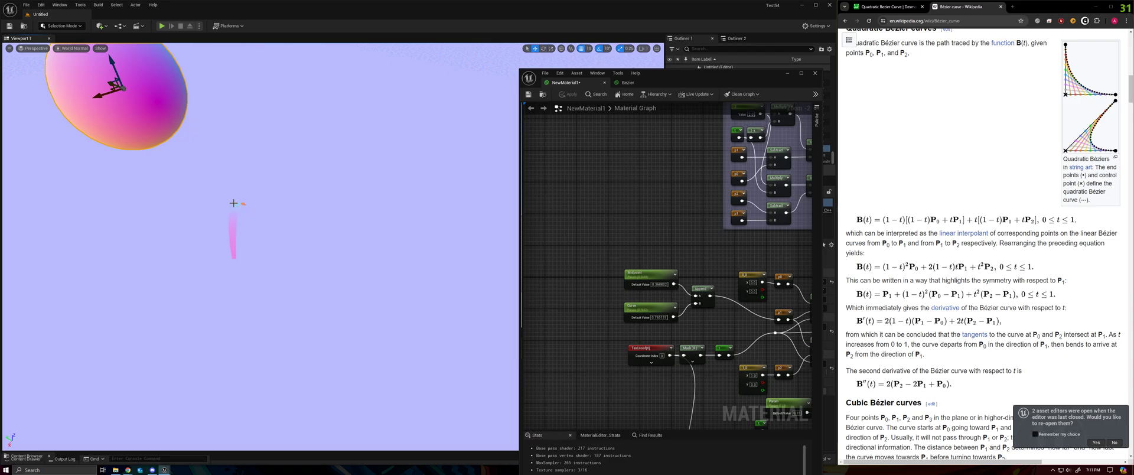
{"action": "left_click", "coordinate": [233, 227]}
{"action": "left_click_drag", "start_coordinate": [241, 190], "coordinate": [220, 98]}
Check the curved mesh's normals against the sphere from both sides and delete the sphere
{"action": "right_click_drag", "start_coordinate": [323, 229], "coordinate": [148, 152]}
{"action": "left_click_drag", "start_coordinate": [148, 153], "coordinate": [83, 146], "text": "alt"}
{"action": "right_click_drag", "start_coordinate": [255, 173], "coordinate": [307, 176]}
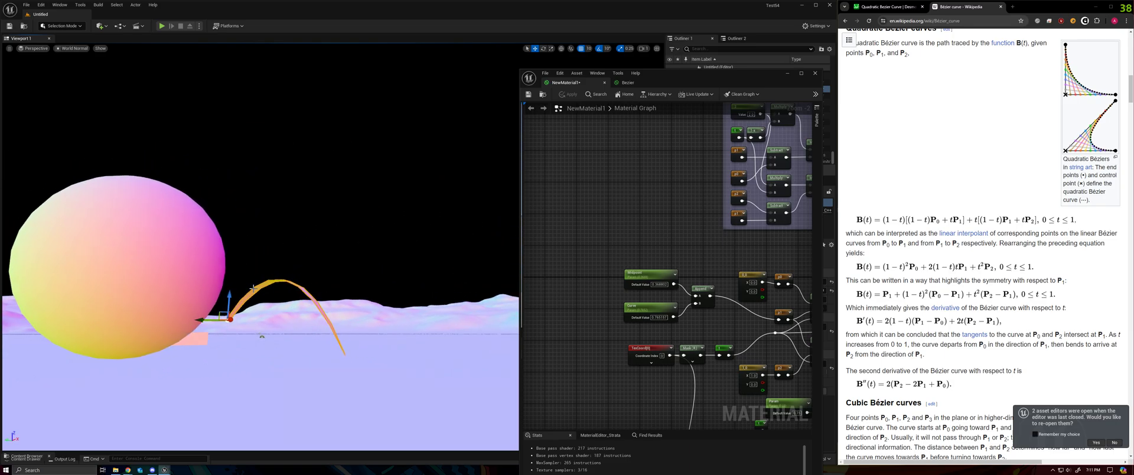
{"action": "right_click_drag", "start_coordinate": [275, 308], "coordinate": [212, 288]}
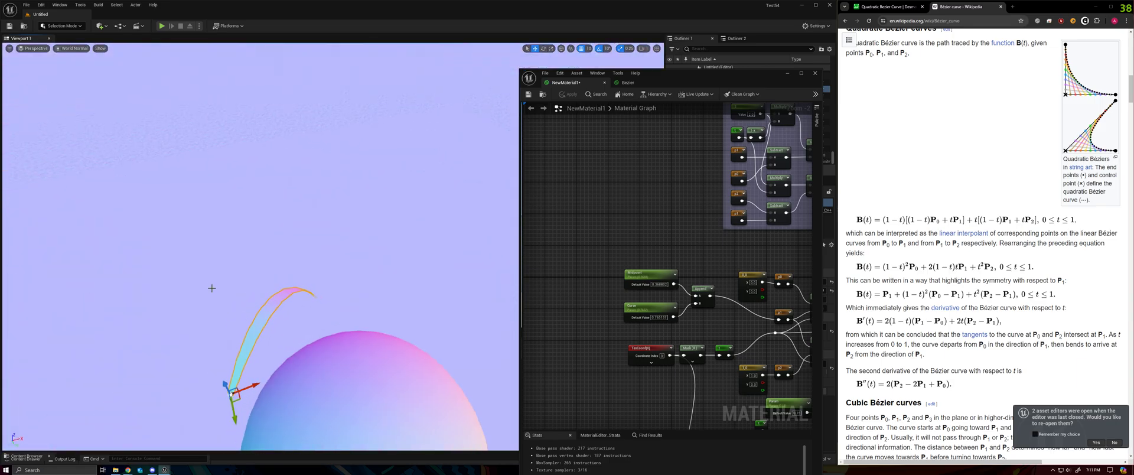
{"action": "left_click", "coordinate": [357, 363]}
{"action": "key", "text": "Delete"}
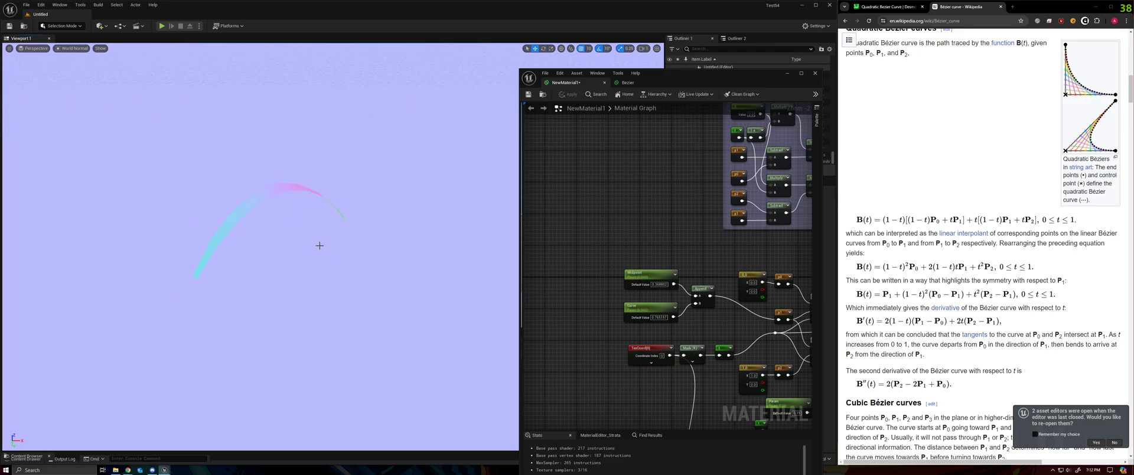
Select the curved mesh in the level and rotate it to a new orientation
{"action": "scroll", "coordinate": [273, 302], "scroll_direction": "down", "scroll_amount": 3}
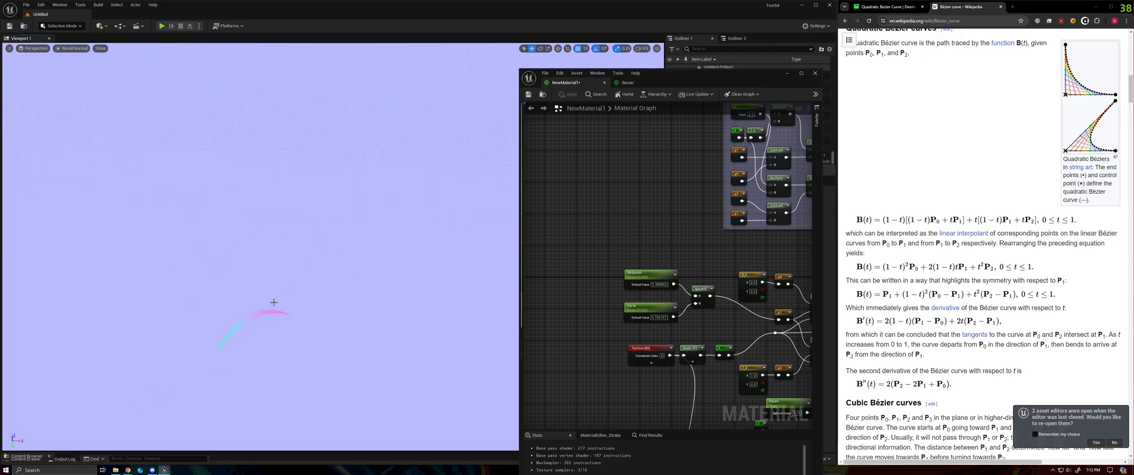
{"action": "left_click", "coordinate": [272, 312]}
{"action": "right_click_drag", "start_coordinate": [272, 311], "coordinate": [445, 200]}
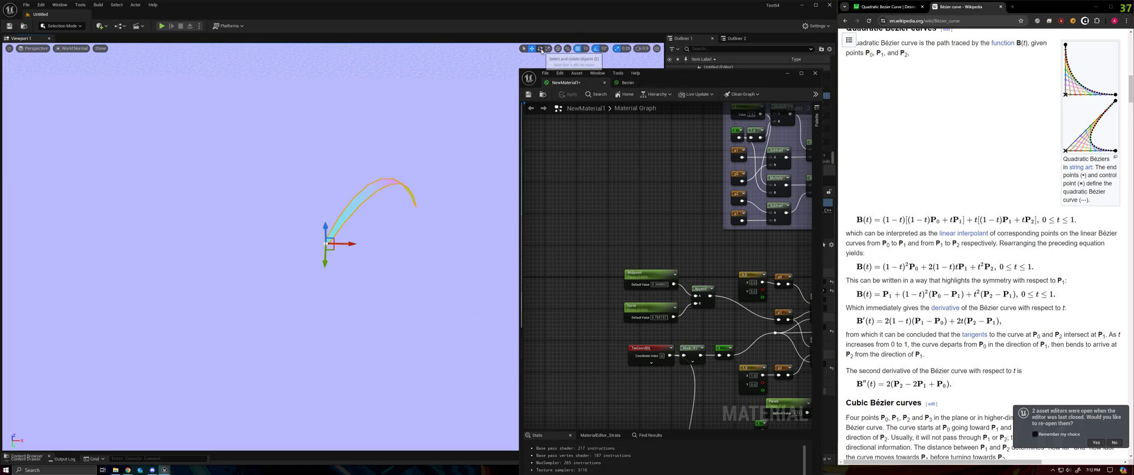
{"action": "left_click", "coordinate": [540, 49]}
{"action": "left_click_drag", "start_coordinate": [358, 256], "coordinate": [352, 216]}
Reveal the material editor's details and try the Midpoint parameter at 0.0 before setting it near the middle of its range
{"action": "right_click_drag", "start_coordinate": [609, 217], "coordinate": [586, 181]}
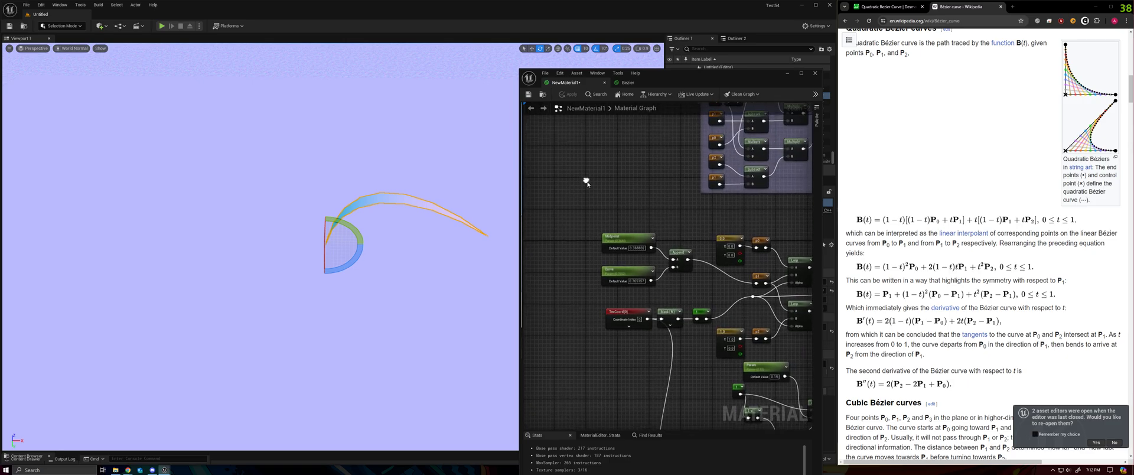
{"action": "scroll", "coordinate": [593, 212], "scroll_direction": "up", "scroll_amount": 2}
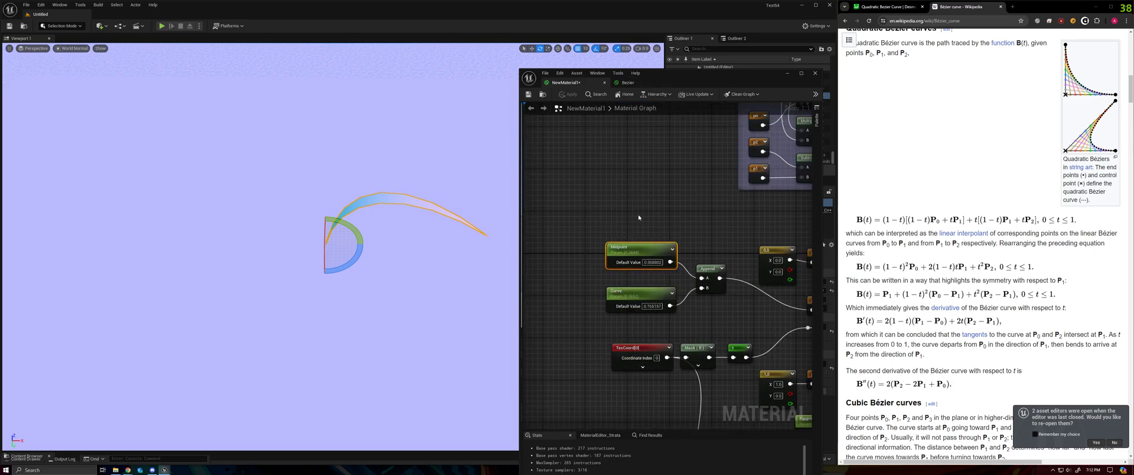
{"action": "left_click_drag", "start_coordinate": [702, 73], "coordinate": [718, 65]}
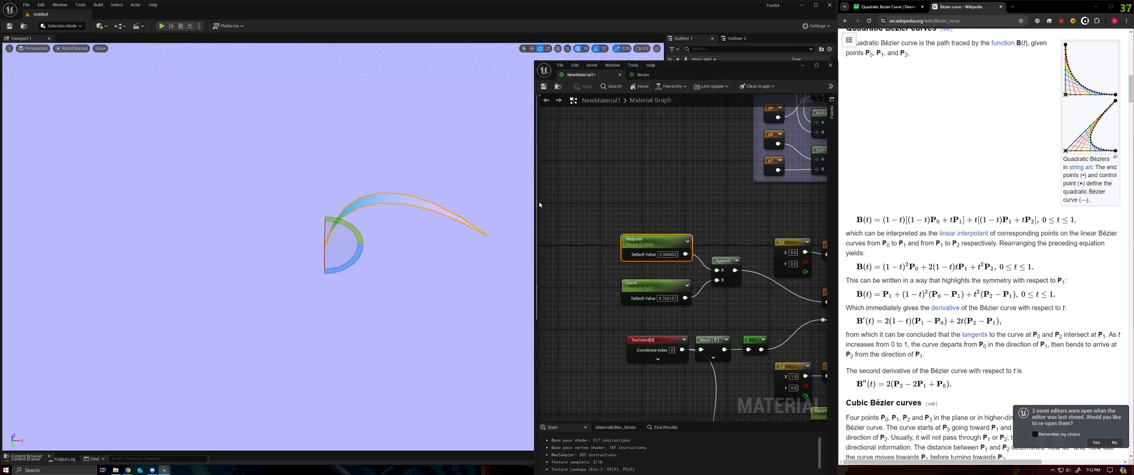
{"action": "left_click_drag", "start_coordinate": [538, 201], "coordinate": [657, 201]}
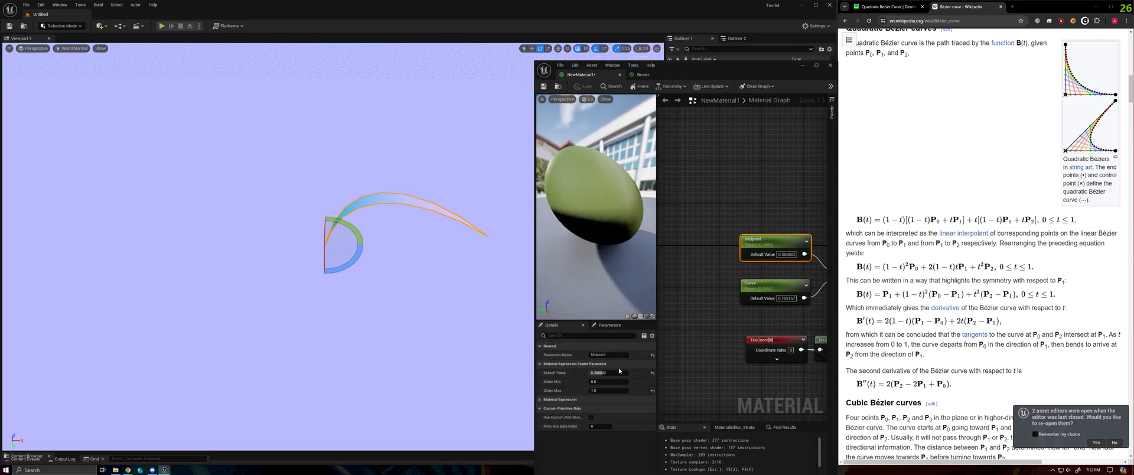
{"action": "mouse_move", "coordinate": [602, 373]}
{"action": "left_mouse_down"}
{"action": "mouse_move", "coordinate": [628, 373]}
{"action": "mouse_move", "coordinate": [589, 373]}
{"action": "left_mouse_up"}
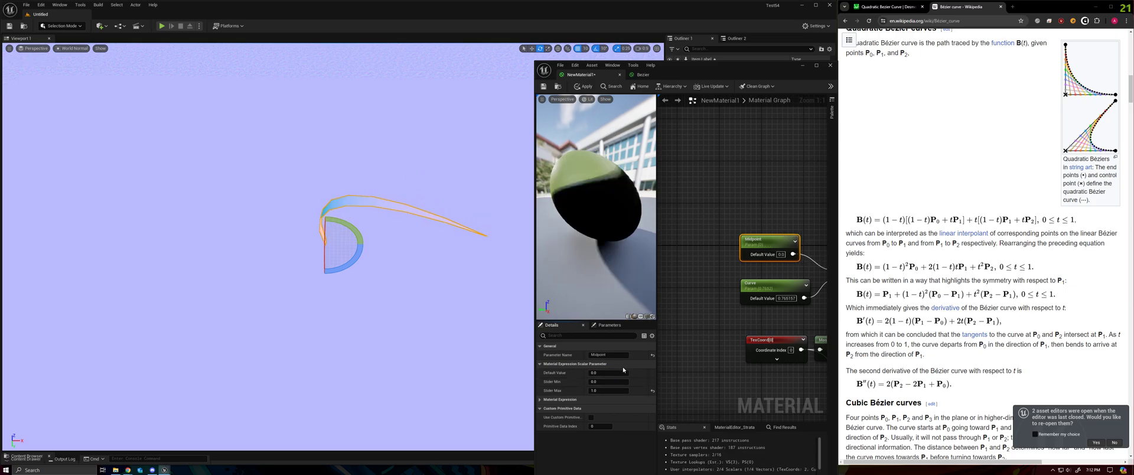
{"action": "key", "text": "Return"}
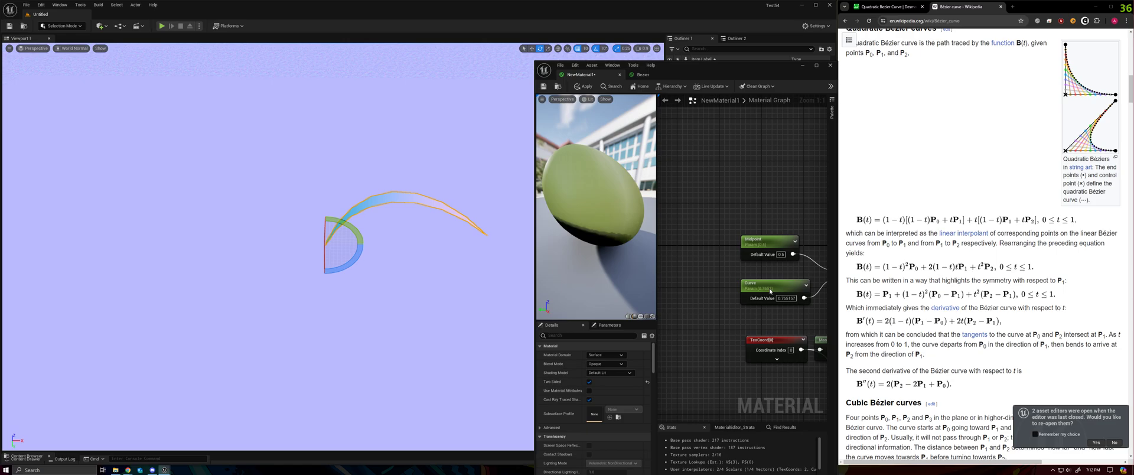
Set the Curve parameter's default value to 0.0 and inspect the flattened mesh's world normals
{"action": "left_click", "coordinate": [768, 286]}
{"action": "left_click", "coordinate": [652, 374]}
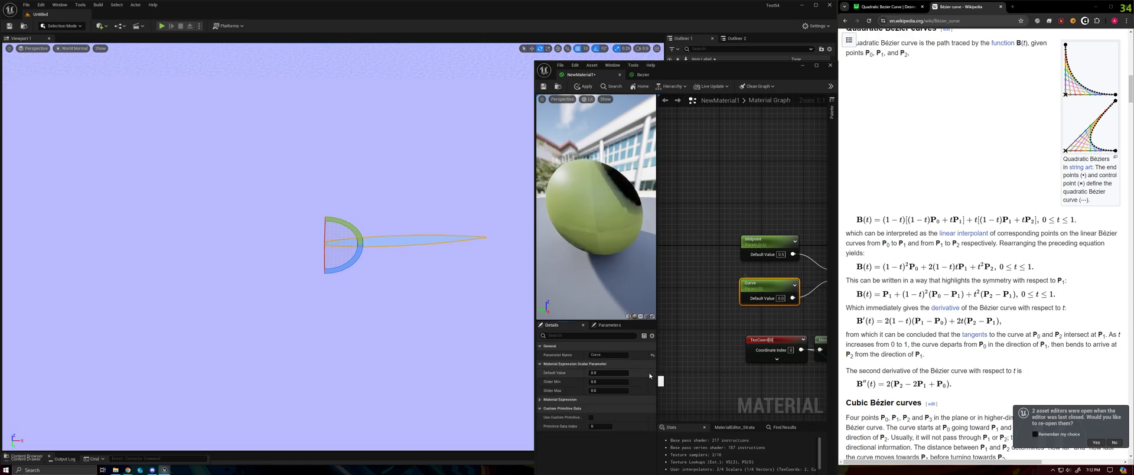
{"action": "mouse_move", "coordinate": [417, 247]}
{"action": "right_mouse_down"}
{"action": "mouse_move", "coordinate": [426, 295]}
{"action": "mouse_move", "coordinate": [443, 252]}
{"action": "mouse_move", "coordinate": [413, 243]}
{"action": "mouse_move", "coordinate": [402, 253]}
{"action": "right_mouse_up"}
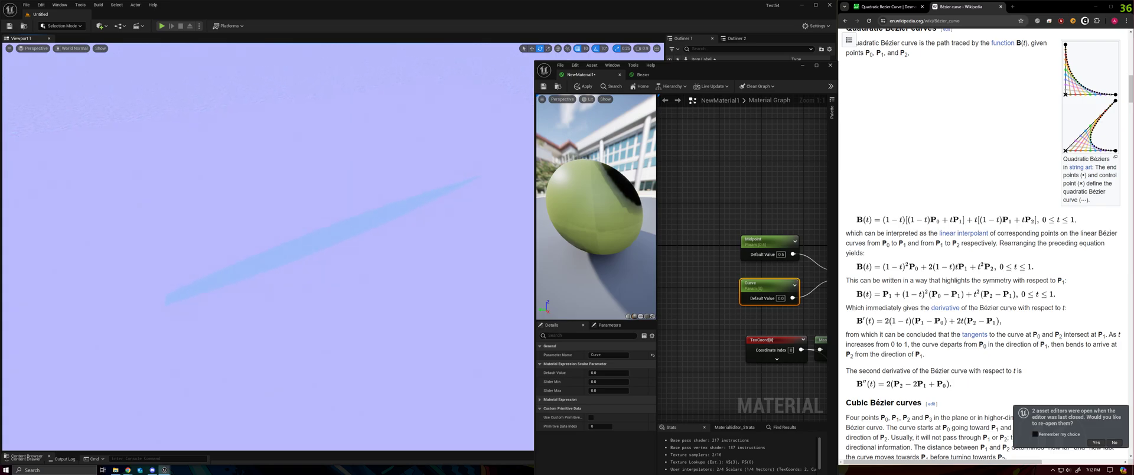
{"action": "right_click_drag", "start_coordinate": [402, 253], "coordinate": [398, 202]}
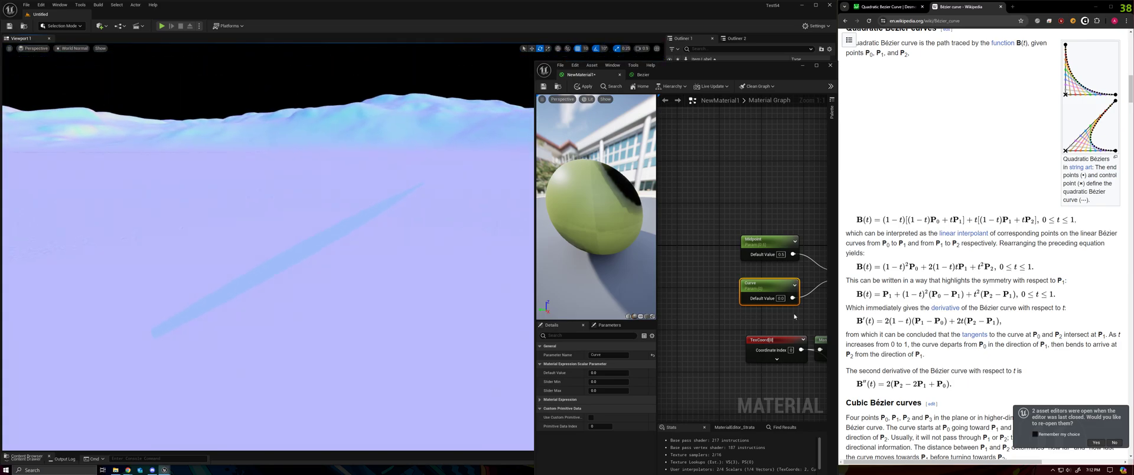
Raise the Curve parameter's default value in stages to about 2.15 and examine the bent mesh's world normals from different angles
{"action": "left_click_drag", "start_coordinate": [754, 298], "coordinate": [786, 298]}
{"action": "left_click_drag", "start_coordinate": [609, 372], "coordinate": [622, 373]}
{"action": "right_click_drag", "start_coordinate": [402, 224], "coordinate": [372, 265]}
{"action": "right_click_drag", "start_coordinate": [318, 248], "coordinate": [317, 214]}
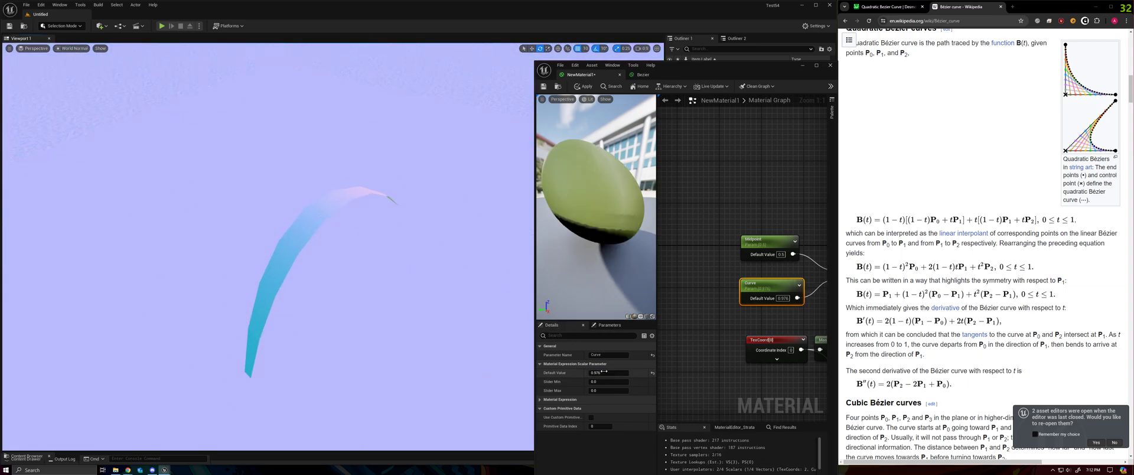
{"action": "left_click_drag", "start_coordinate": [604, 372], "coordinate": [658, 372]}
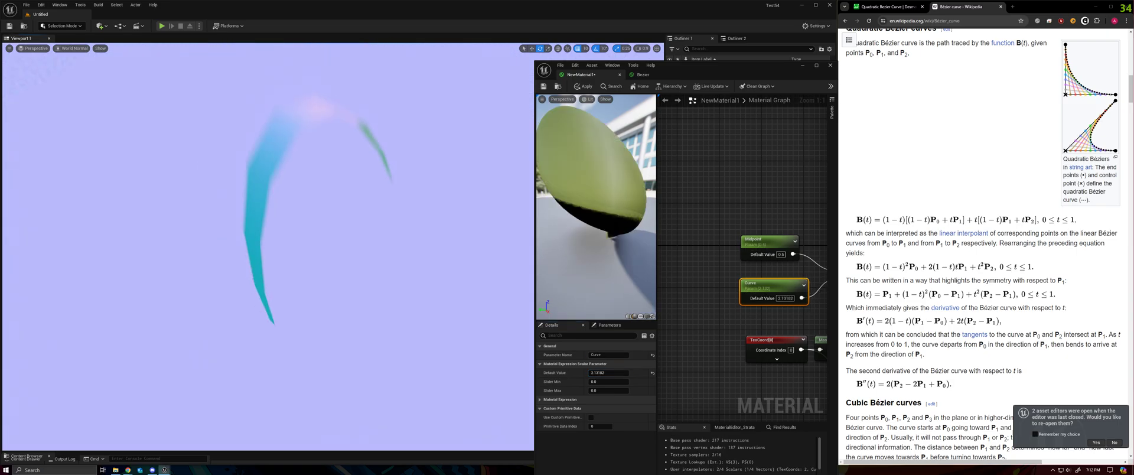
{"action": "left_click_drag", "start_coordinate": [366, 250], "coordinate": [348, 172], "text": "alt"}
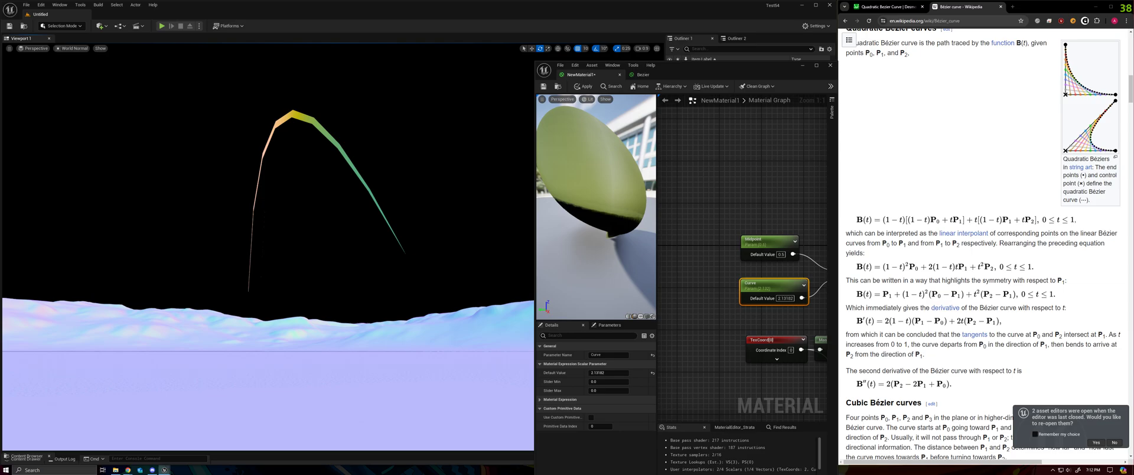
Lower the Curve parameter's default value to about 1.35 and switch the level viewport to Lit mode
{"action": "left_click_drag", "start_coordinate": [617, 372], "coordinate": [597, 372]}
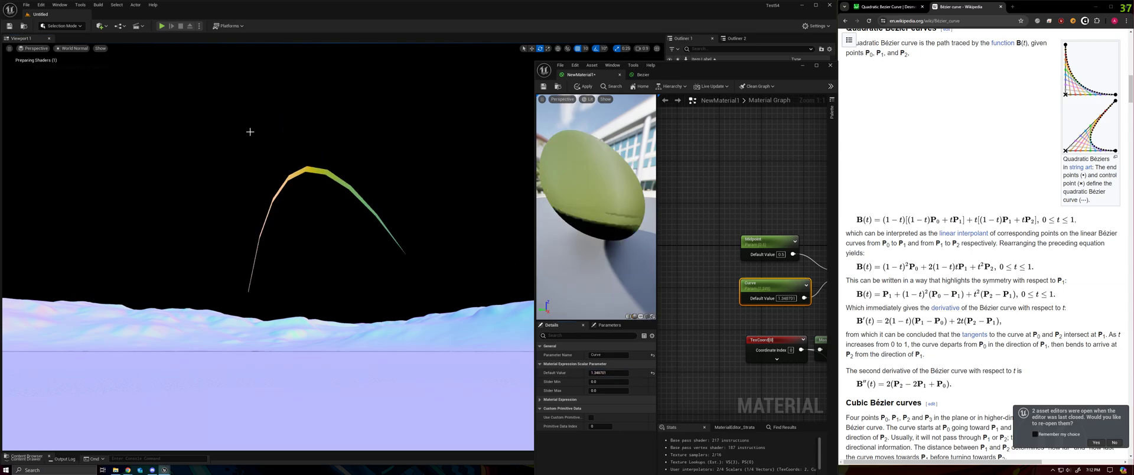
{"action": "left_click", "coordinate": [68, 48]}
{"action": "left_click", "coordinate": [76, 72]}
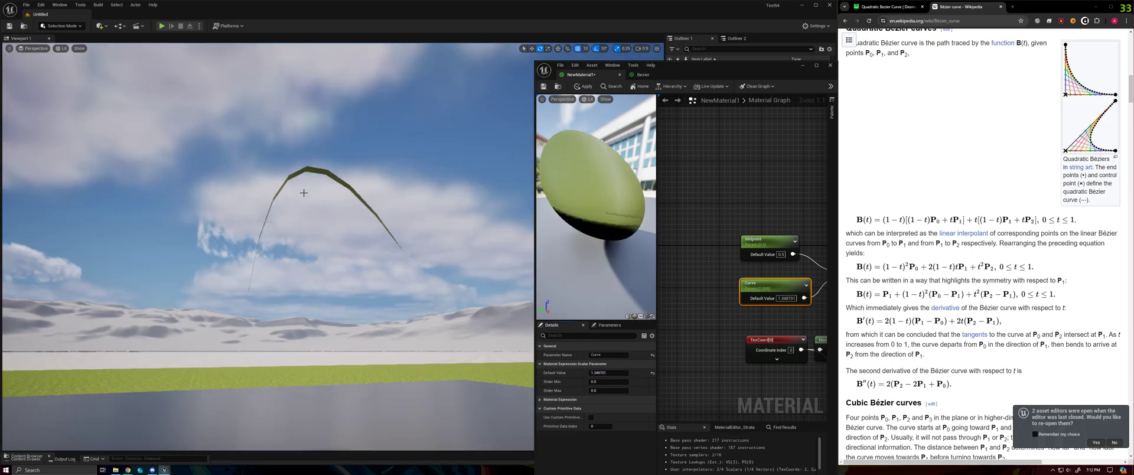
Reposition the curved mesh just above the floor and set the Curve parameter's default value to about 1.0
{"action": "right_click_drag", "start_coordinate": [300, 194], "coordinate": [299, 194]}
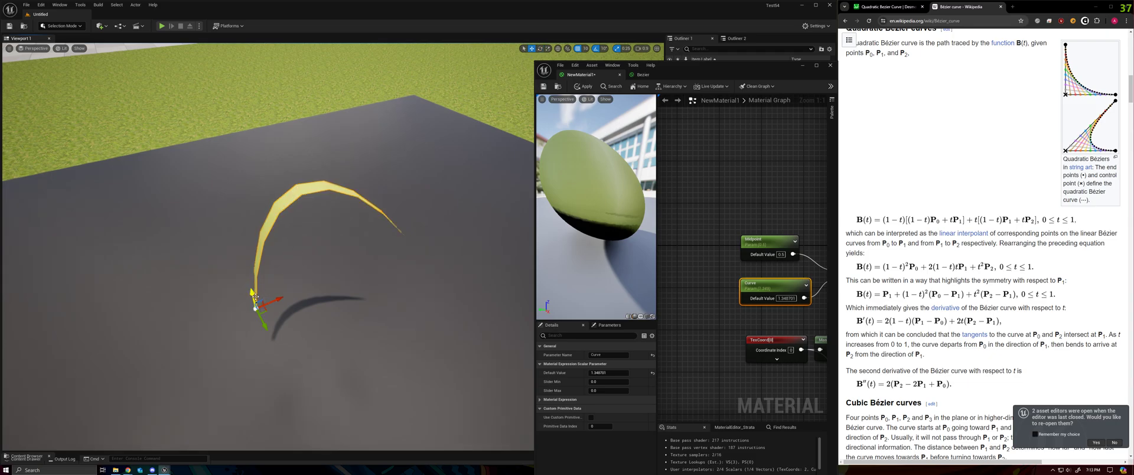
{"action": "left_click_drag", "start_coordinate": [255, 297], "coordinate": [268, 362]}
{"action": "right_click_drag", "start_coordinate": [268, 362], "coordinate": [265, 372]}
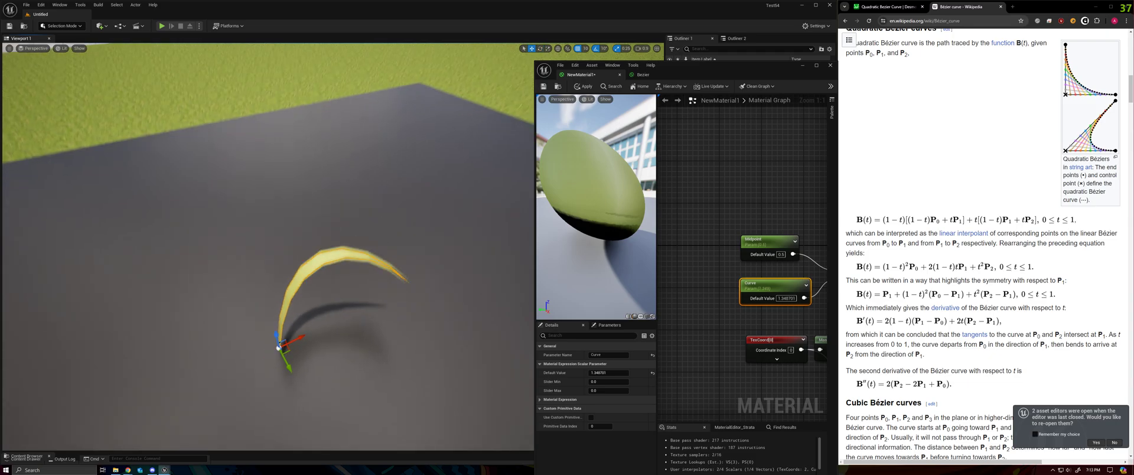
{"action": "left_click_drag", "start_coordinate": [278, 347], "coordinate": [268, 277]}
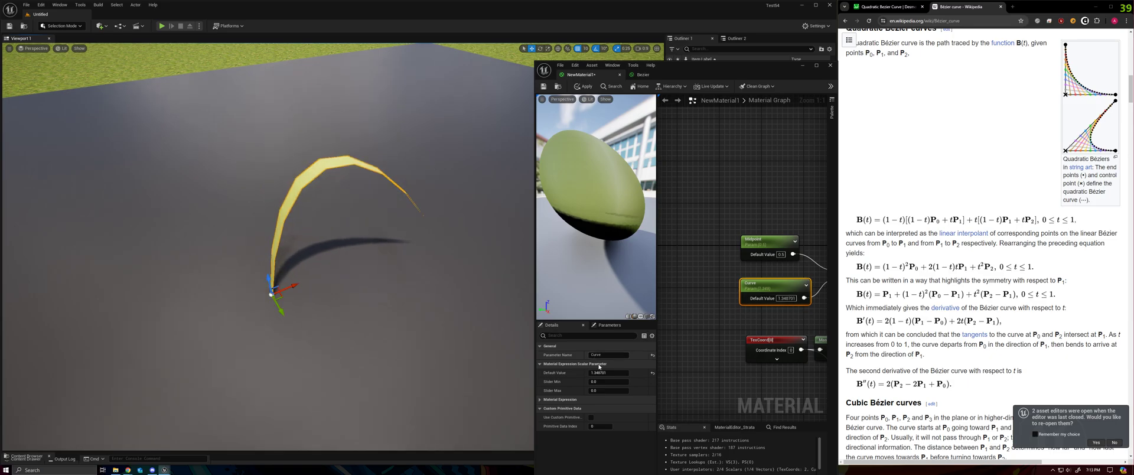
{"action": "left_click_drag", "start_coordinate": [608, 373], "coordinate": [594, 372]}
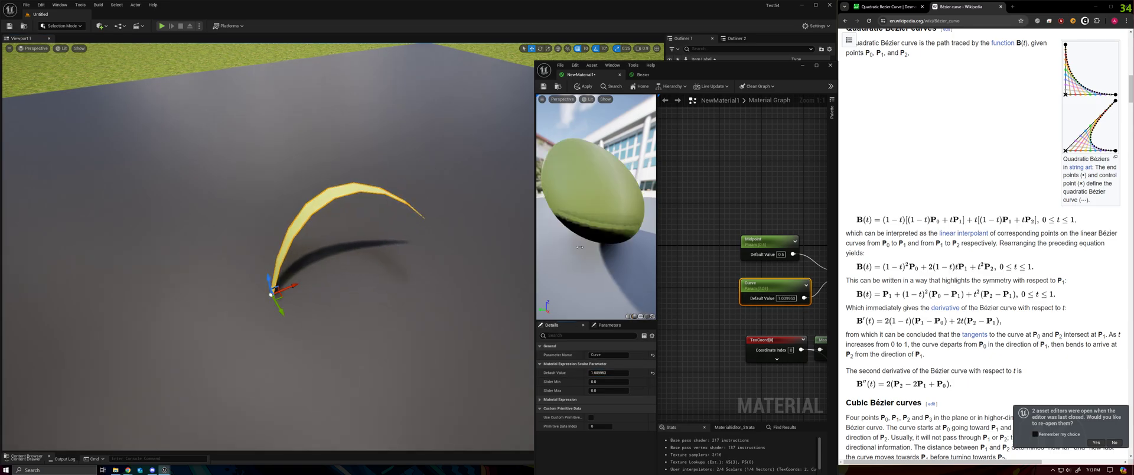
Rotate the curved mesh about its vertical axis to see its lit shading from another direction
{"action": "mouse_move", "coordinate": [416, 299]}
{"action": "right_mouse_down"}
{"action": "mouse_move", "coordinate": [403, 324]}
{"action": "mouse_move", "coordinate": [416, 300]}
{"action": "right_mouse_up"}
{"action": "left_click_drag", "start_coordinate": [416, 299], "coordinate": [214, 301], "text": "alt"}
{"action": "key", "text": "Escape"}
{"action": "right_click_drag", "start_coordinate": [407, 299], "coordinate": [311, 269]}
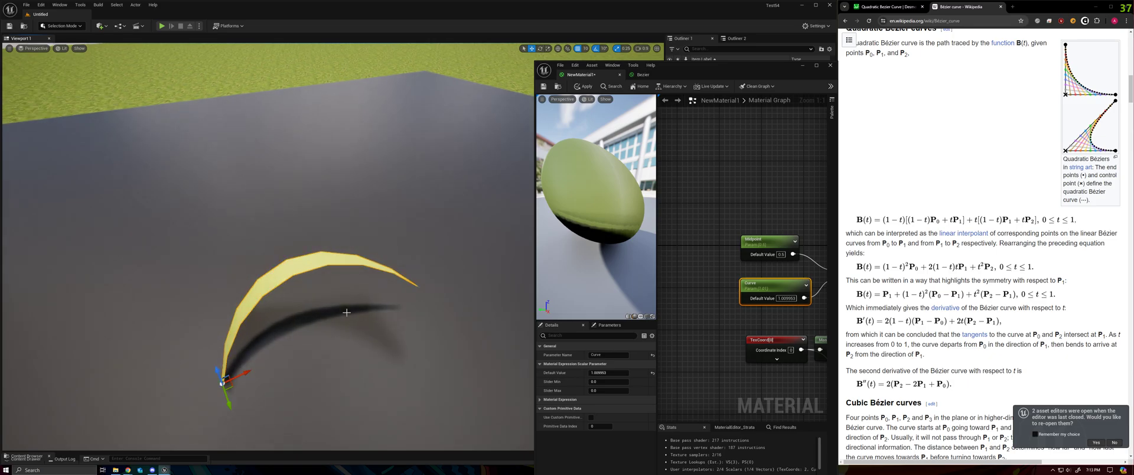
{"action": "left_click", "coordinate": [540, 50]}
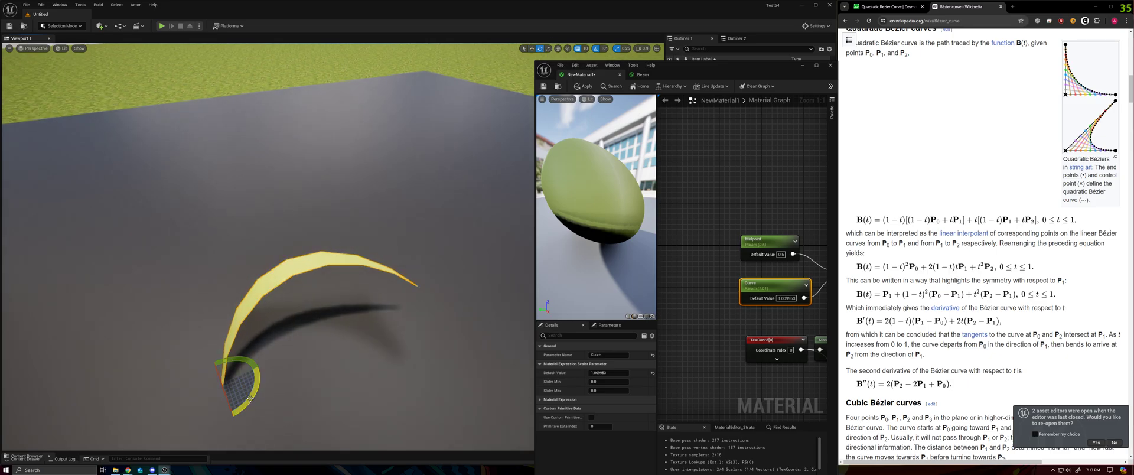
{"action": "mouse_move", "coordinate": [254, 394]}
{"action": "left_mouse_down"}
{"action": "mouse_move", "coordinate": [261, 360]}
{"action": "mouse_move", "coordinate": [255, 392]}
{"action": "left_mouse_up"}
Deselect the Curve node to show the material's own settings and view the lit mesh from a lower angle
{"action": "left_click", "coordinate": [700, 374]}
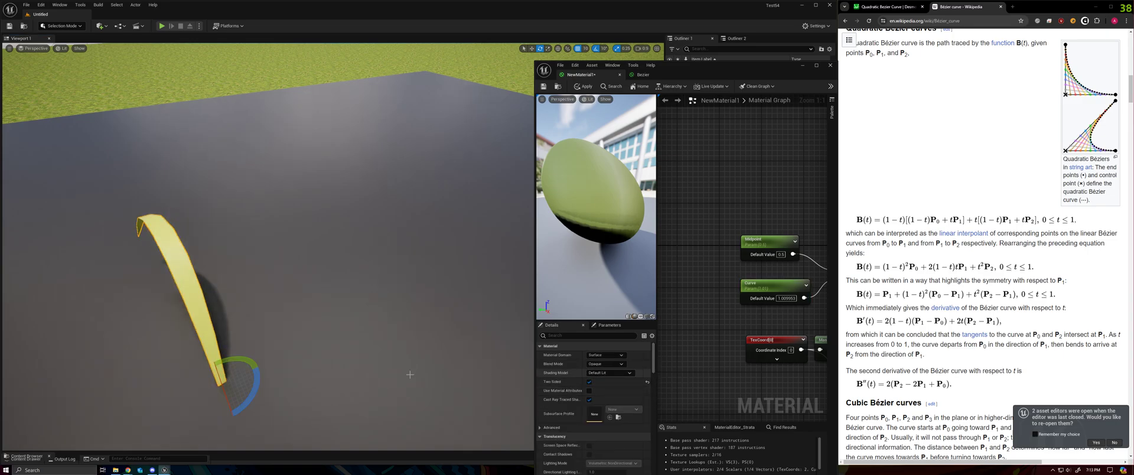
{"action": "right_click_drag", "start_coordinate": [410, 374], "coordinate": [430, 331]}
{"action": "key", "text": "s"}
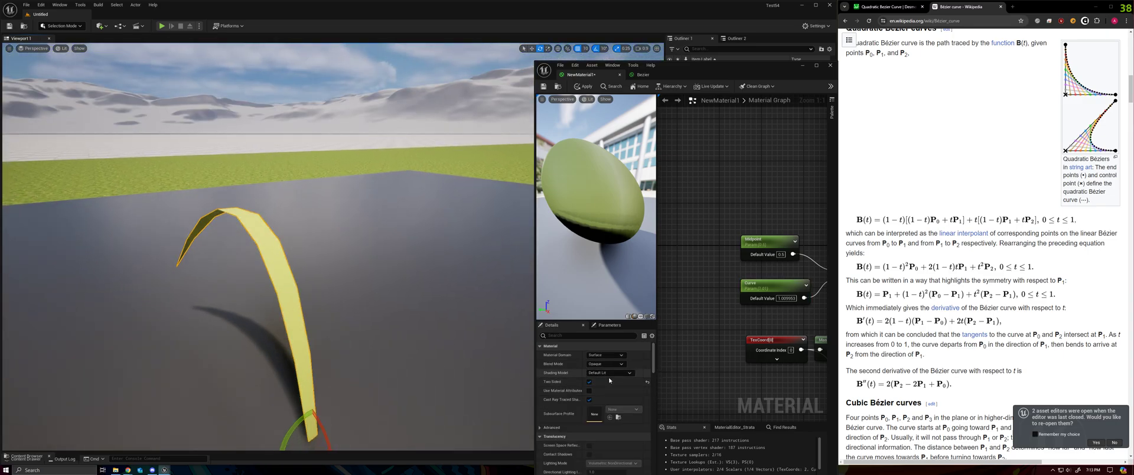
Set the material's shading model to Two Sided Foliage and apply the change
{"action": "left_click", "coordinate": [609, 373]}
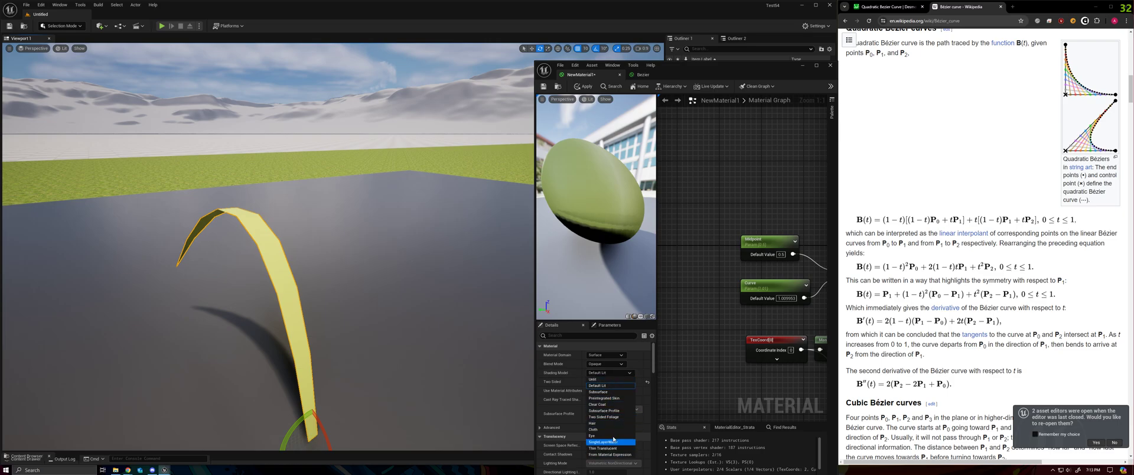
{"action": "left_click", "coordinate": [603, 417]}
{"action": "left_click", "coordinate": [580, 88]}
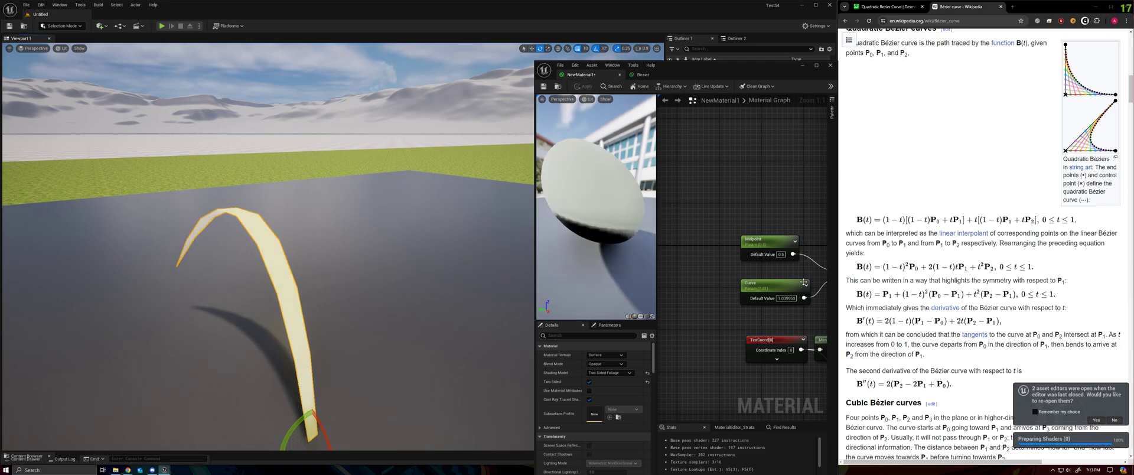
Connect the olive constant colour to Subsurface Color, move its node beside the material output, and apply the material
{"action": "scroll", "coordinate": [722, 232], "scroll_direction": "down", "scroll_amount": 6}
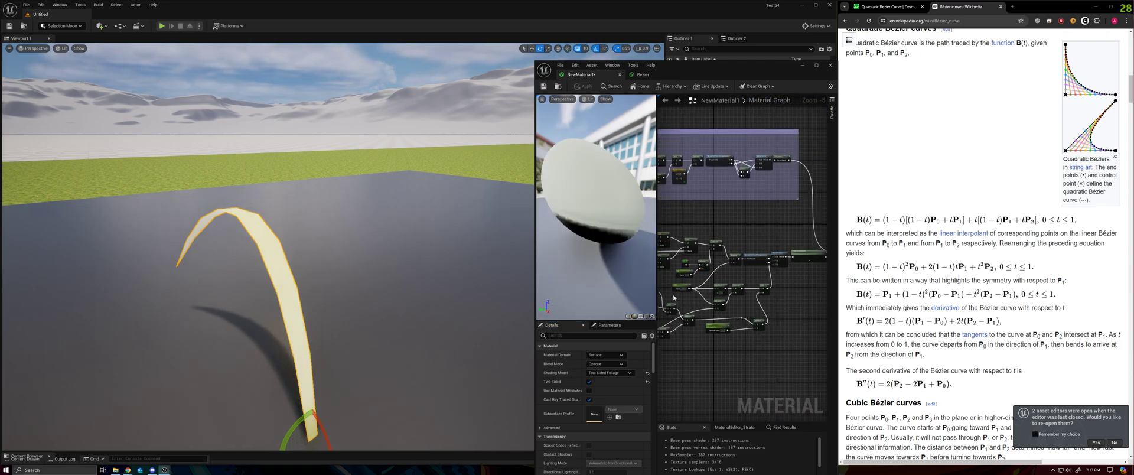
{"action": "left_click_drag", "start_coordinate": [659, 293], "coordinate": [537, 292]}
{"action": "scroll", "coordinate": [759, 253], "scroll_direction": "up", "scroll_amount": 4}
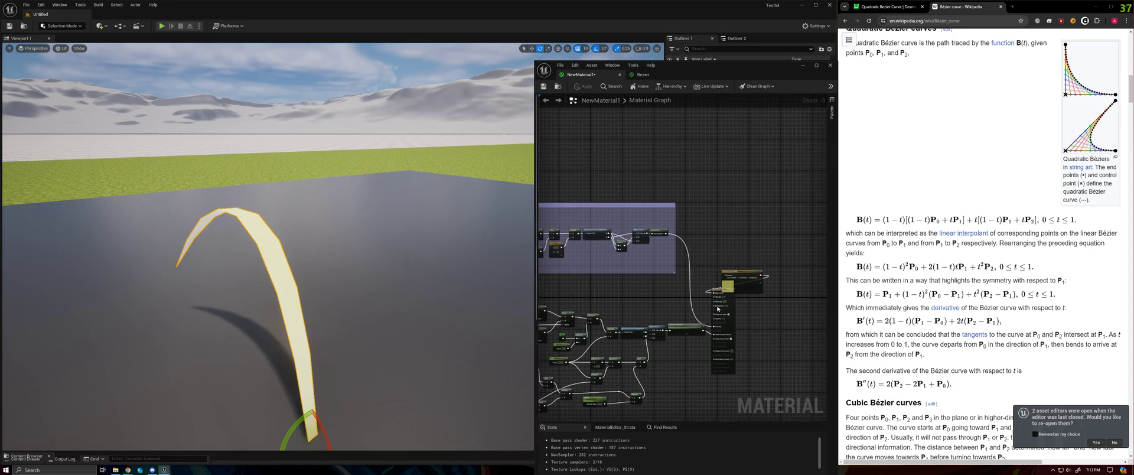
{"action": "left_click_drag", "start_coordinate": [760, 253], "coordinate": [705, 389]}
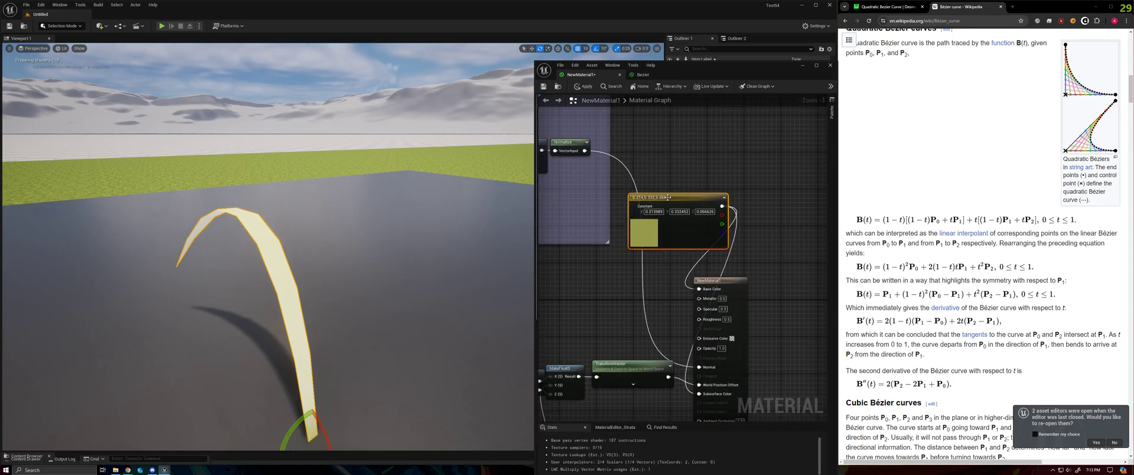
{"action": "left_click_drag", "start_coordinate": [667, 197], "coordinate": [584, 271]}
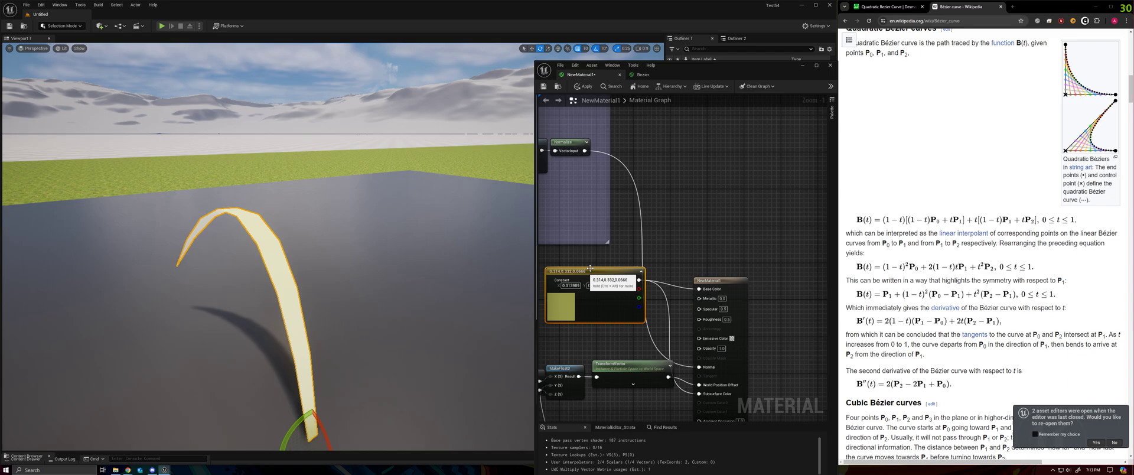
{"action": "left_click", "coordinate": [580, 86]}
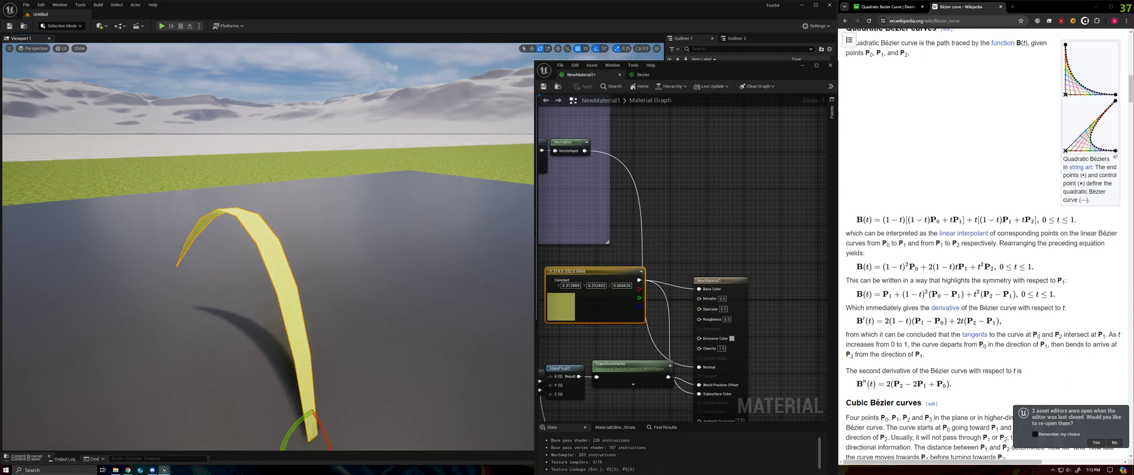
Inspect the foliage-shaded curved mesh in the level from above and from a lower side angle
{"action": "left_click_drag", "start_coordinate": [307, 232], "coordinate": [339, 284], "text": "alt"}
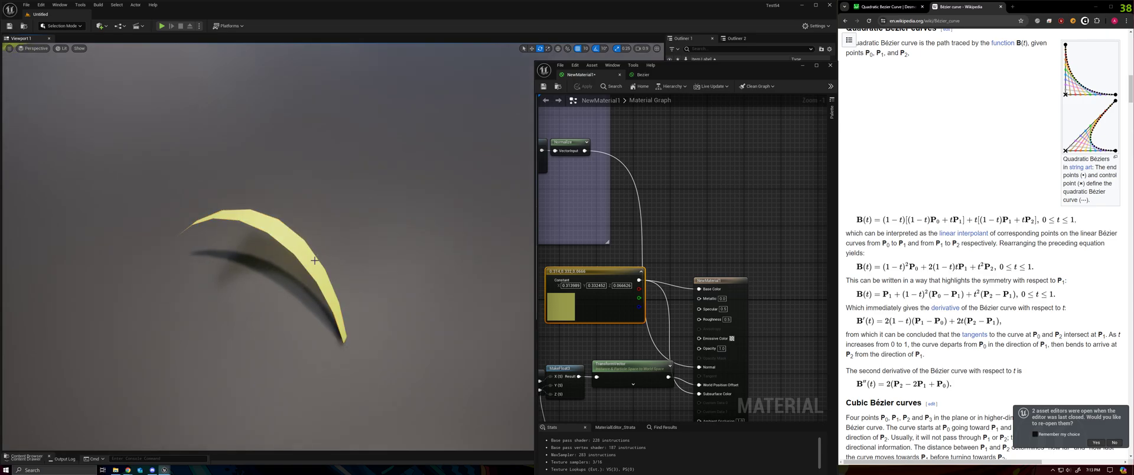
{"action": "right_click_drag", "start_coordinate": [314, 260], "coordinate": [317, 267]}
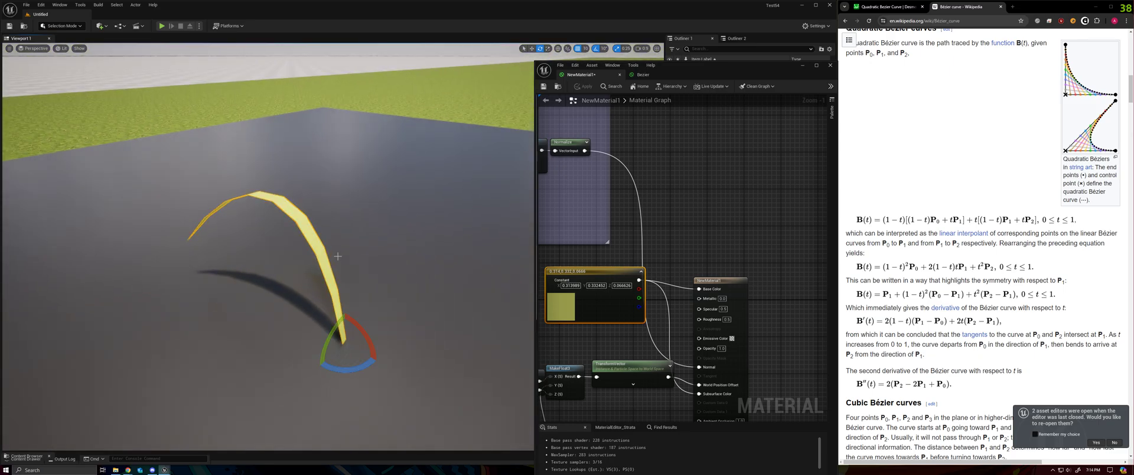
Widen the material editor window over the level viewport so that the whole node graph fits in view
{"action": "right_click_drag", "start_coordinate": [649, 247], "coordinate": [770, 222]}
{"action": "scroll", "coordinate": [773, 221], "scroll_direction": "down", "scroll_amount": 2}
{"action": "right_click_drag", "start_coordinate": [651, 226], "coordinate": [734, 245]}
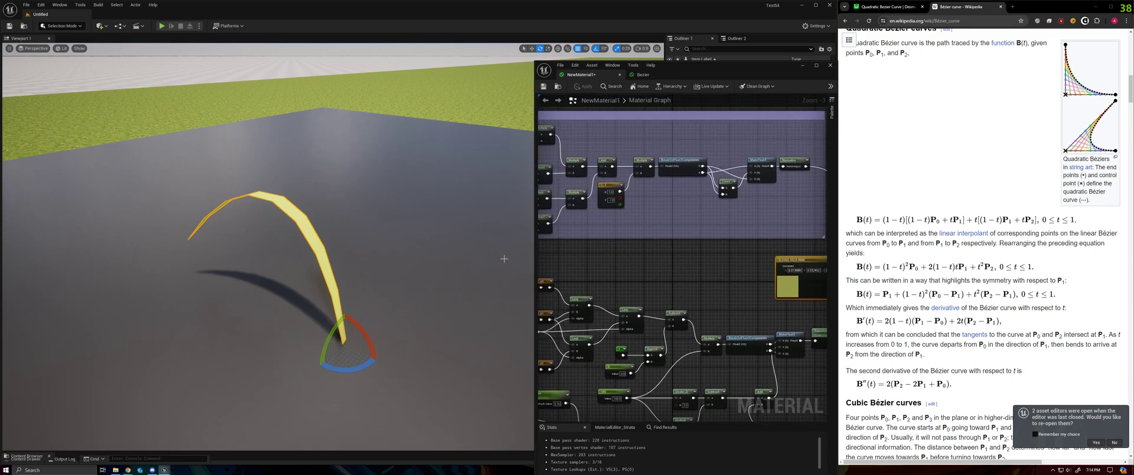
{"action": "left_click_drag", "start_coordinate": [534, 252], "coordinate": [405, 252]}
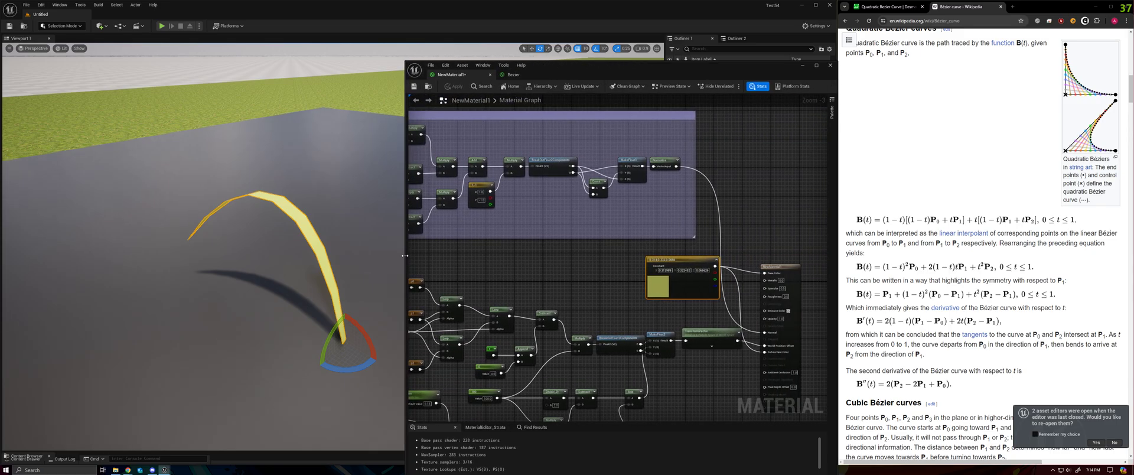
{"action": "scroll", "coordinate": [620, 190], "scroll_direction": "down", "scroll_amount": 1}
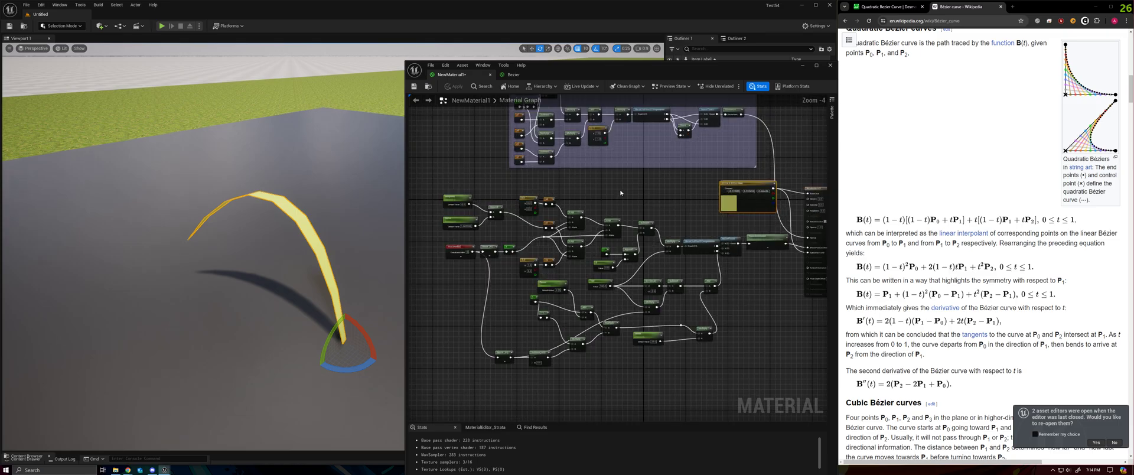
{"action": "right_click_drag", "start_coordinate": [621, 188], "coordinate": [609, 227]}
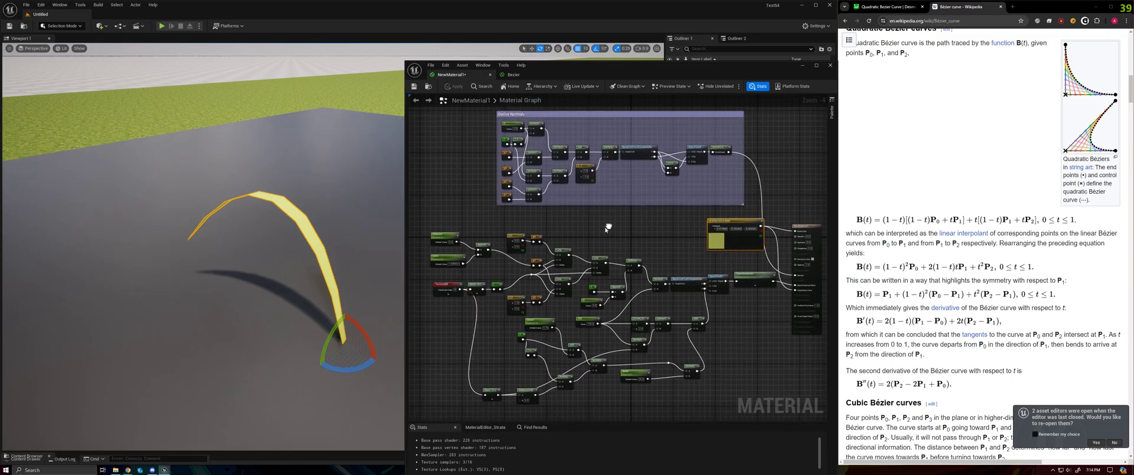
Examine the lit curved mesh from a slightly different angle and deselect it in the level
{"action": "right_click_drag", "start_coordinate": [340, 263], "coordinate": [349, 328]}
{"action": "right_click_drag", "start_coordinate": [348, 284], "coordinate": [334, 262]}
{"action": "key", "text": "Escape"}
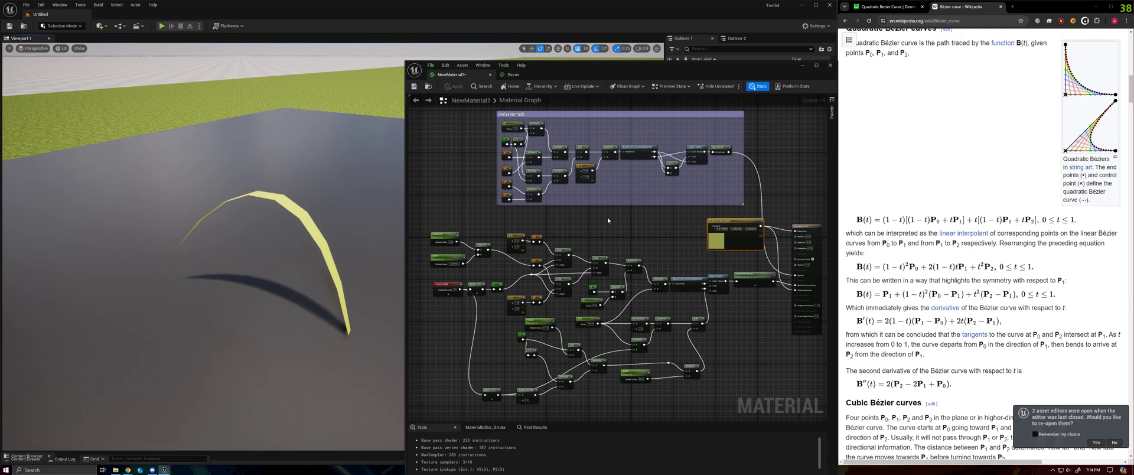
Maximize the material editor, shrink the statistics area, and review the nodes in the Derive Normals comment group
{"action": "scroll", "coordinate": [611, 216], "scroll_direction": "up", "scroll_amount": 1}
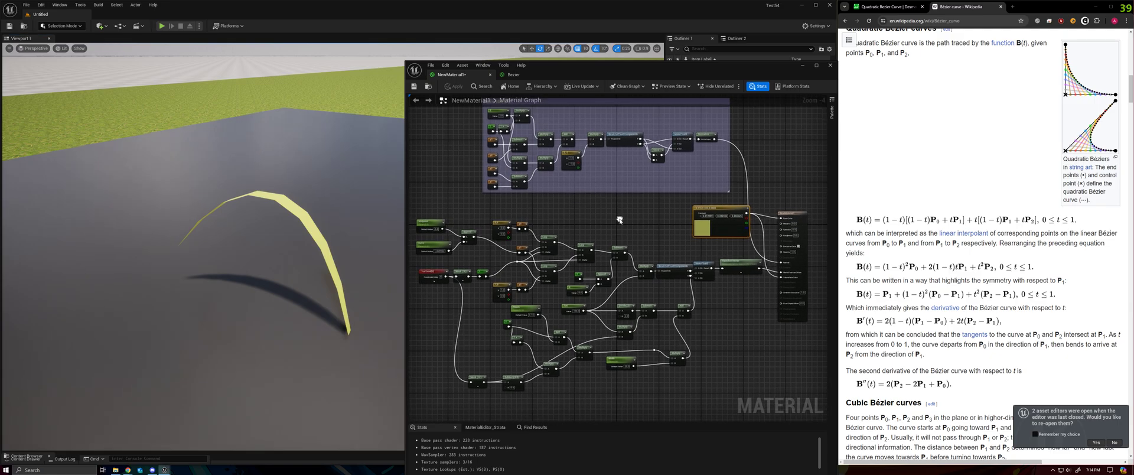
{"action": "right_click_drag", "start_coordinate": [617, 216], "coordinate": [633, 313]}
{"action": "scroll", "coordinate": [633, 313], "scroll_direction": "up", "scroll_amount": 1}
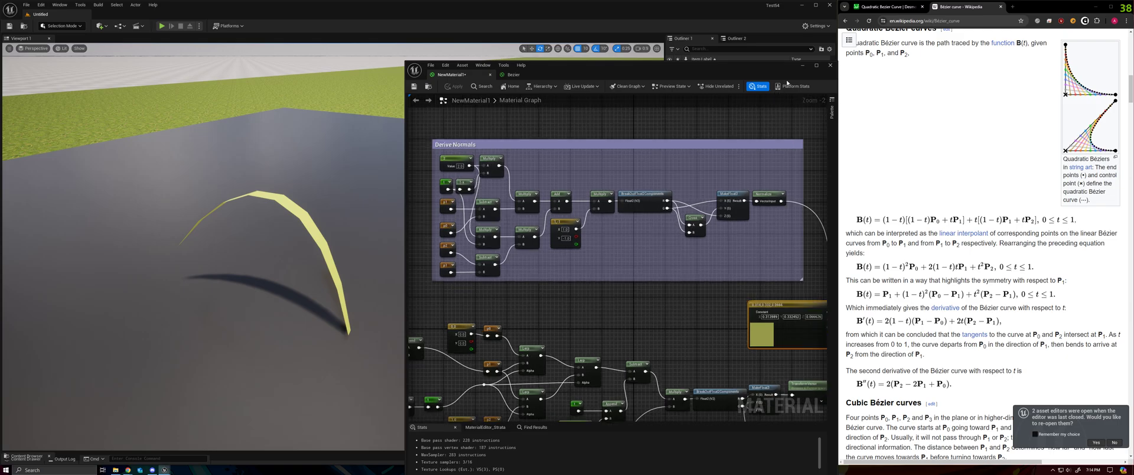
{"action": "left_click", "coordinate": [819, 66]}
{"action": "right_click_drag", "start_coordinate": [520, 144], "coordinate": [787, 179]}
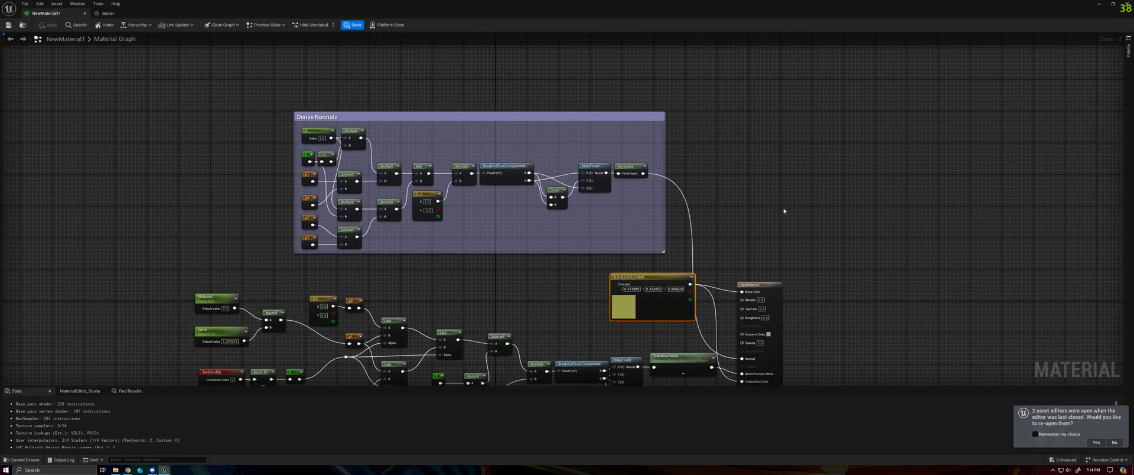
{"action": "right_click_drag", "start_coordinate": [627, 260], "coordinate": [689, 232]}
{"action": "scroll", "coordinate": [592, 243], "scroll_direction": "up", "scroll_amount": 1}
{"action": "right_click_drag", "start_coordinate": [591, 243], "coordinate": [594, 323]}
{"action": "scroll", "coordinate": [597, 342], "scroll_direction": "up", "scroll_amount": 1}
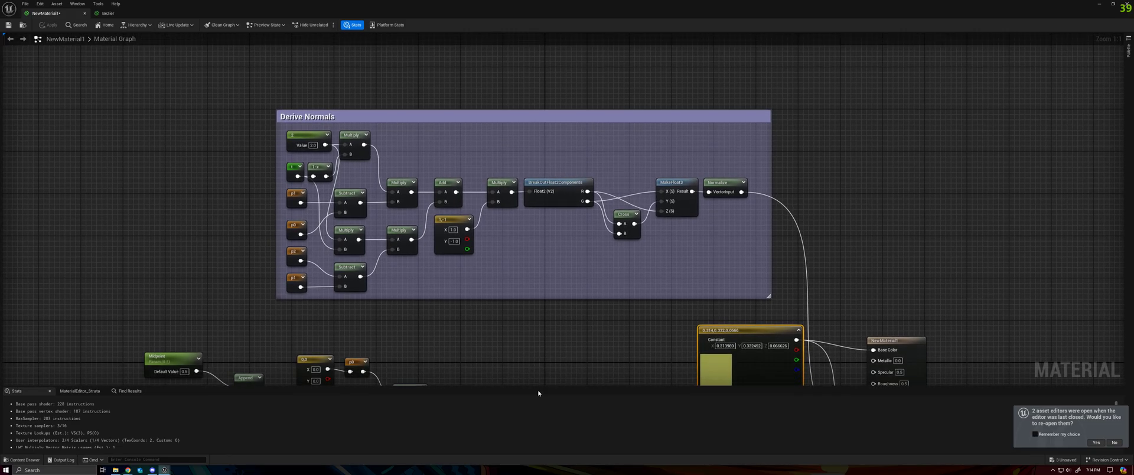
{"action": "left_click_drag", "start_coordinate": [539, 386], "coordinate": [538, 452]}
{"action": "right_click_drag", "start_coordinate": [540, 343], "coordinate": [550, 357]}
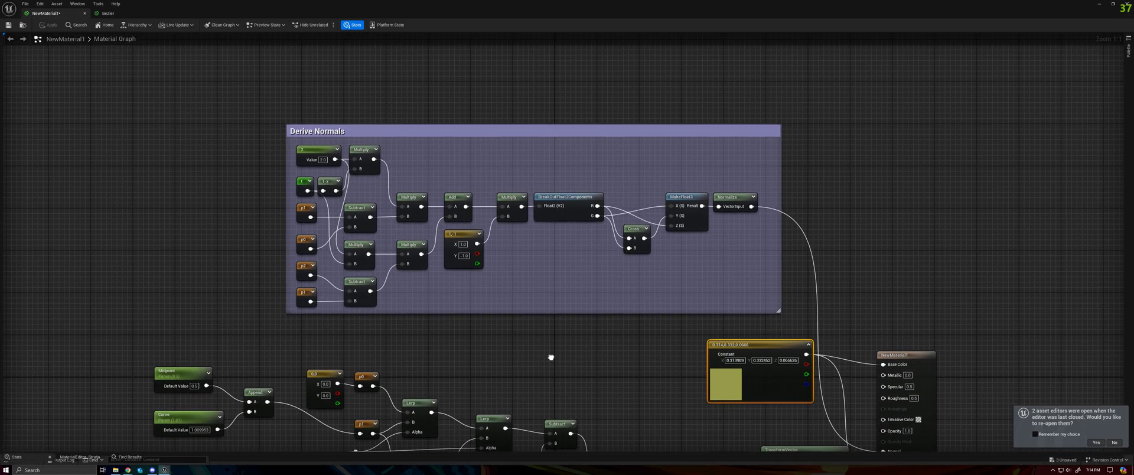
{"action": "left_click_drag", "start_coordinate": [258, 92], "coordinate": [805, 321]}
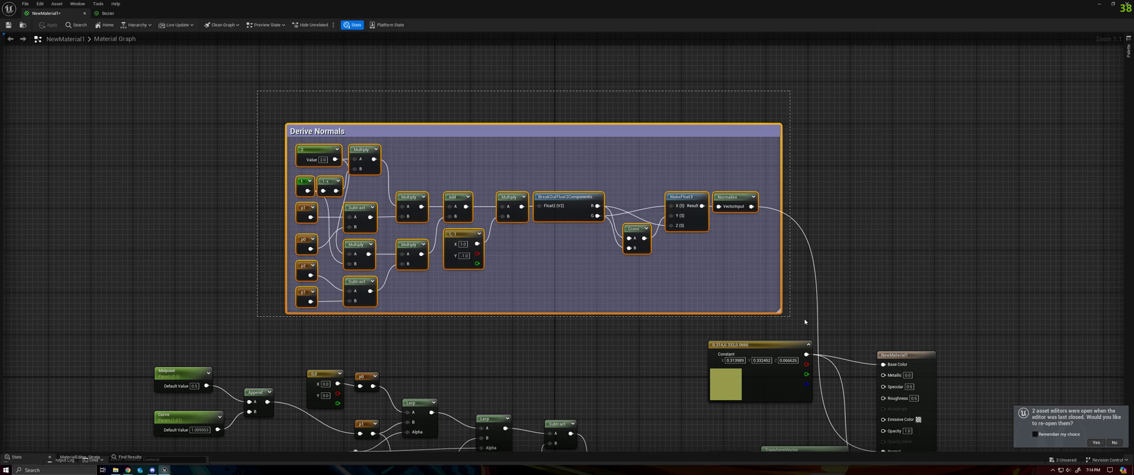
{"action": "left_click", "coordinate": [635, 345]}
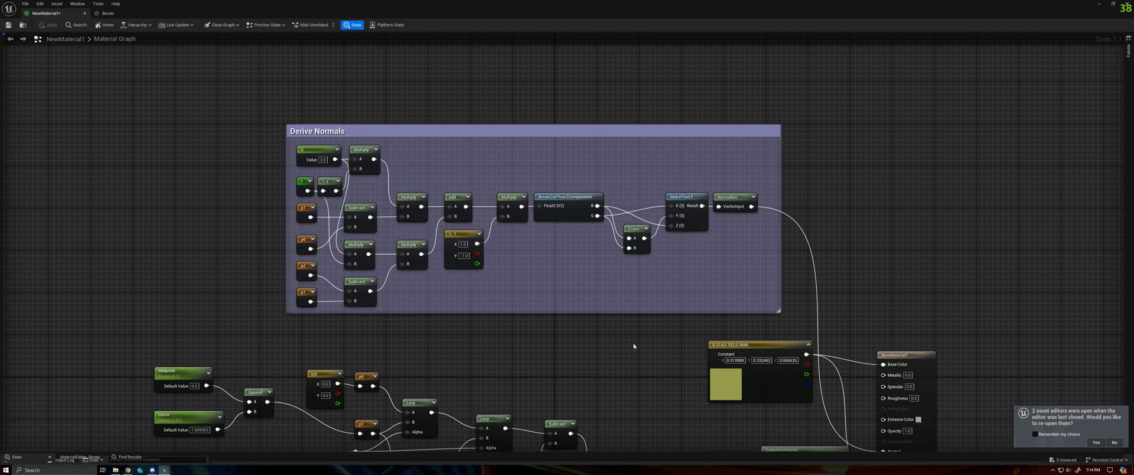
Move the Multiply node fed by Subtract(,0.5) slightly lower and review the neighbouring width nodes
{"action": "right_click_drag", "start_coordinate": [629, 369], "coordinate": [695, 170]}
{"action": "right_click_drag", "start_coordinate": [812, 329], "coordinate": [808, 215]}
{"action": "left_click_drag", "start_coordinate": [484, 343], "coordinate": [484, 359]}
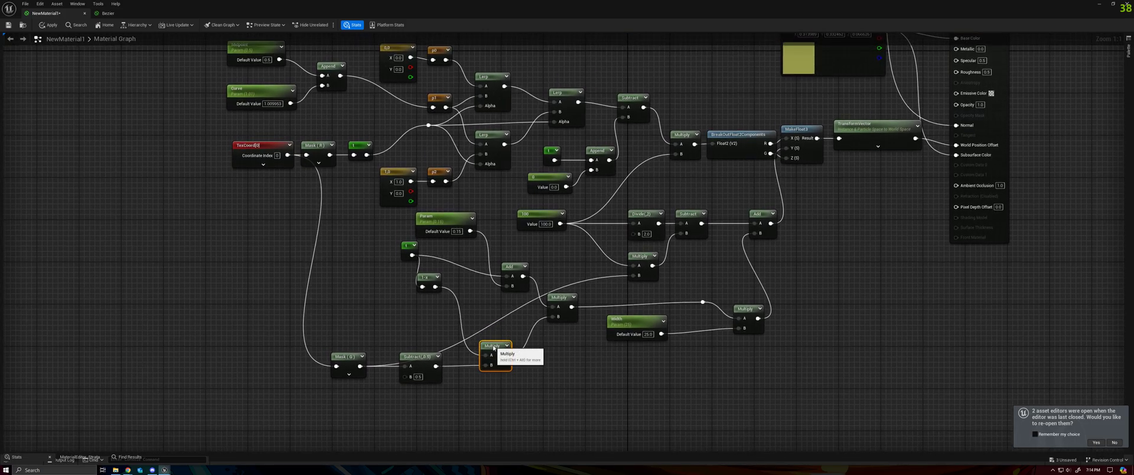
{"action": "mouse_move", "coordinate": [319, 406]}
{"action": "left_mouse_down"}
{"action": "mouse_move", "coordinate": [805, 309]}
{"action": "mouse_move", "coordinate": [829, 285]}
{"action": "left_mouse_up"}
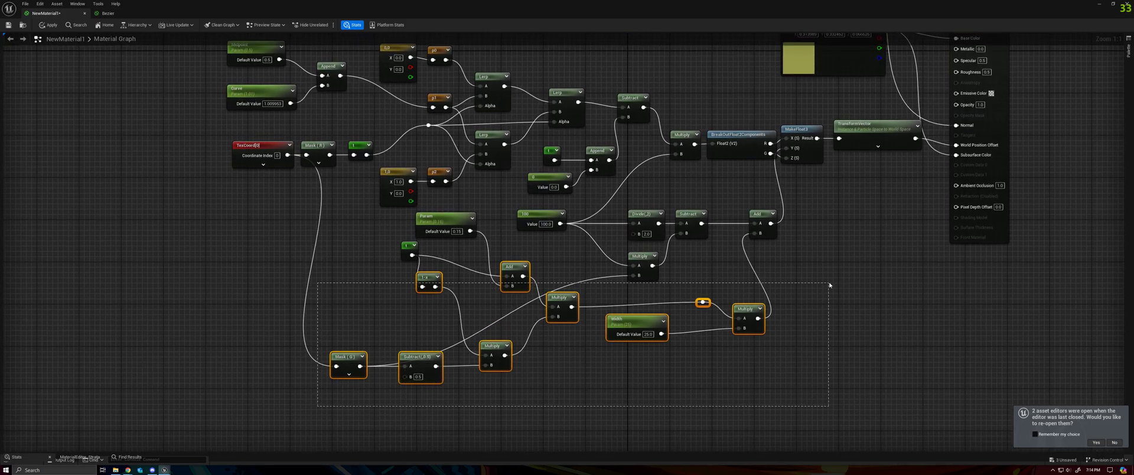
{"action": "left_click", "coordinate": [615, 305]}
Move the Param node below the 1-x node, rename it "Base Width", and reveal the material details beside the graph
{"action": "left_click_drag", "start_coordinate": [442, 231], "coordinate": [437, 317]}
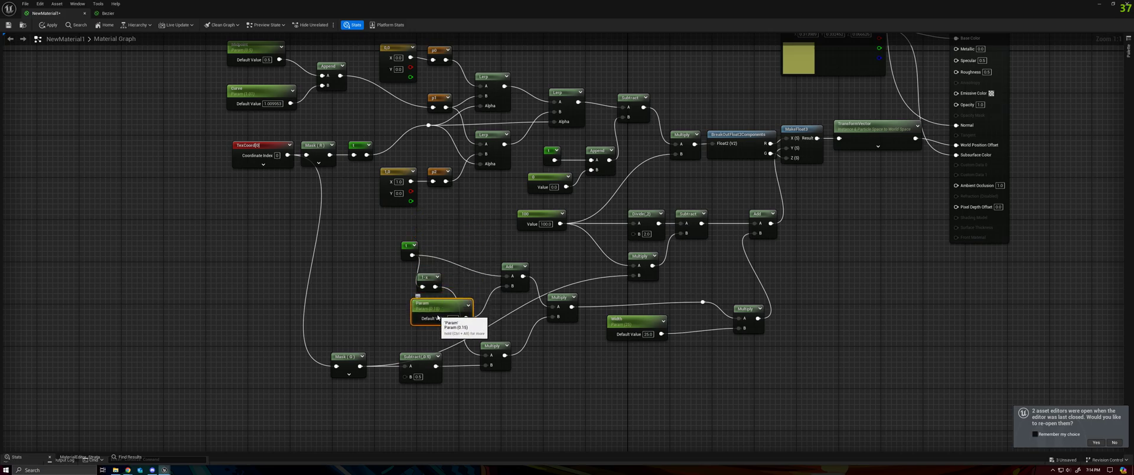
{"action": "key", "text": "F2"}
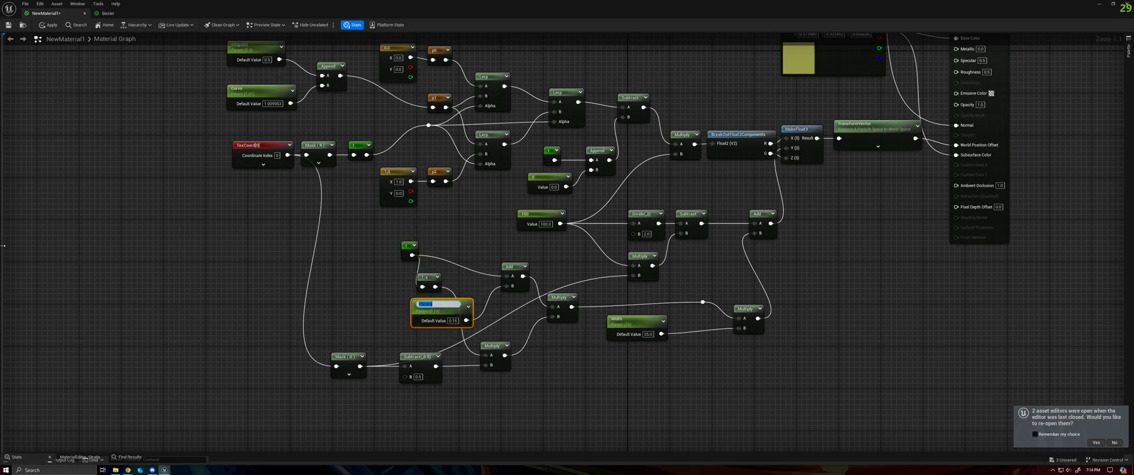
{"action": "left_click_drag", "start_coordinate": [3, 245], "coordinate": [110, 245]}
{"action": "left_click", "coordinate": [69, 310]}
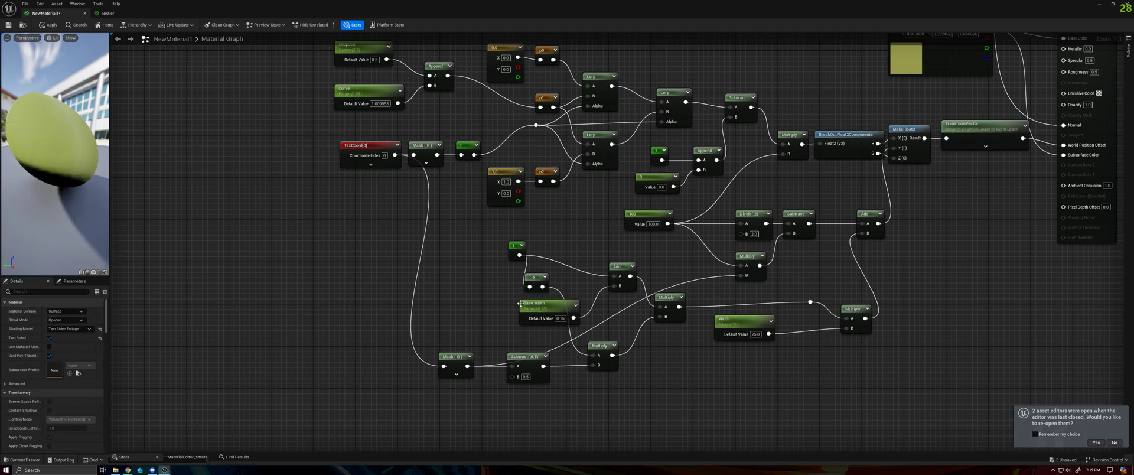
{"action": "left_click_drag", "start_coordinate": [540, 304], "coordinate": [522, 310]}
{"action": "left_click_drag", "start_coordinate": [425, 404], "coordinate": [910, 299]}
{"action": "left_click_drag", "start_coordinate": [489, 228], "coordinate": [654, 305], "text": "shift"}
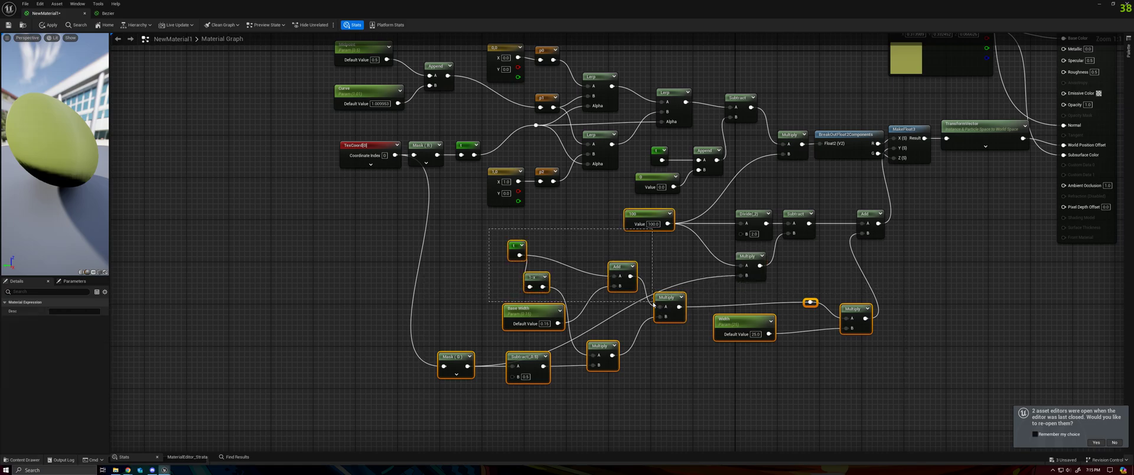
{"action": "left_click", "coordinate": [639, 218]}
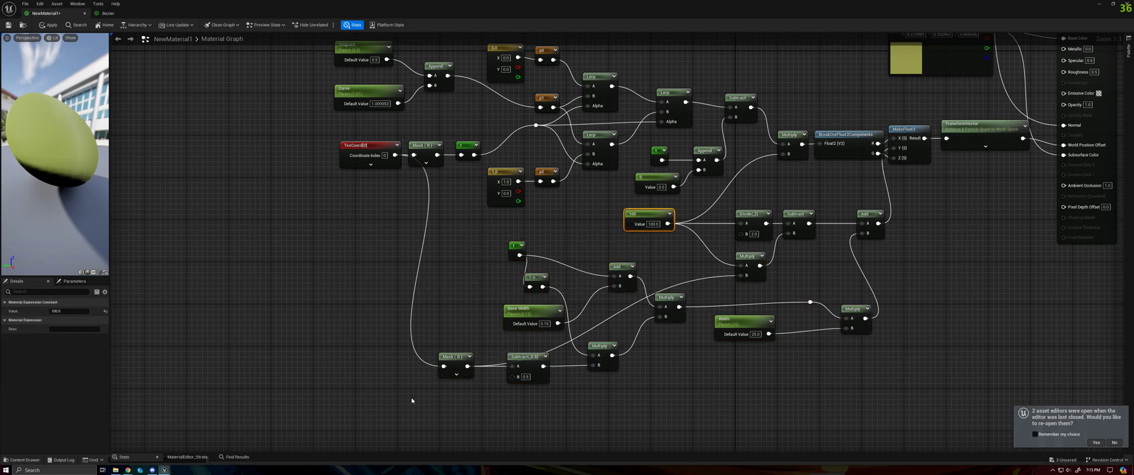
Select all blade-width nodes, including the Divide, Subtract and Add chain but not the constant 100, and move them lower
{"action": "left_click_drag", "start_coordinate": [413, 400], "coordinate": [694, 250]}
{"action": "left_click_drag", "start_coordinate": [751, 383], "coordinate": [897, 294], "text": "shift"}
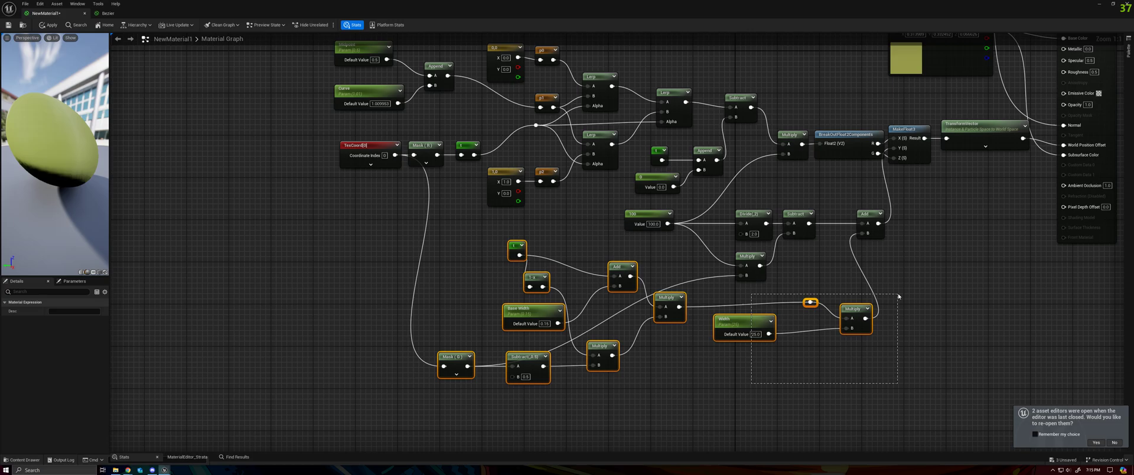
{"action": "left_click_drag", "start_coordinate": [908, 259], "coordinate": [906, 213], "text": "shift"}
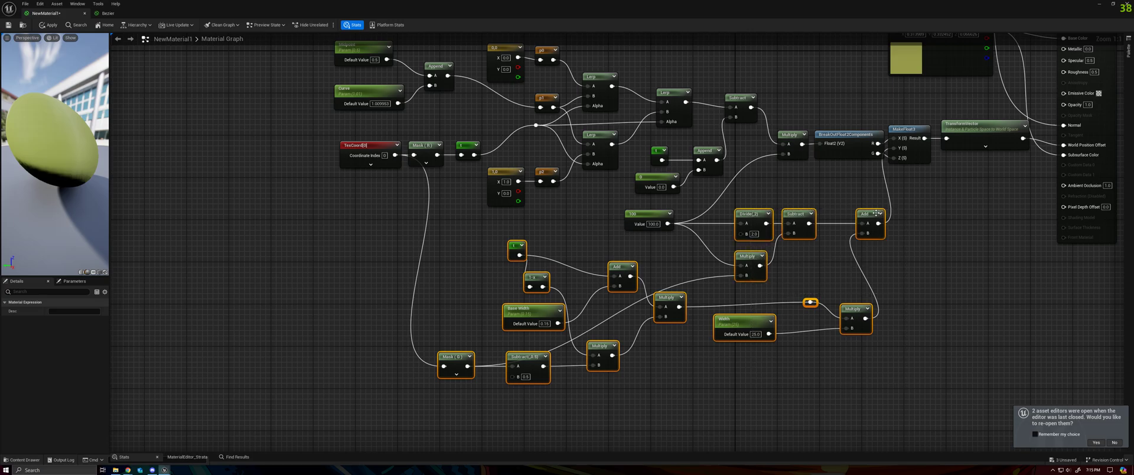
{"action": "left_click_drag", "start_coordinate": [865, 250], "coordinate": [846, 350]}
Enclose the selected width nodes in a comment box titled "Blade Width"
{"action": "right_click_drag", "start_coordinate": [750, 301], "coordinate": [787, 184]}
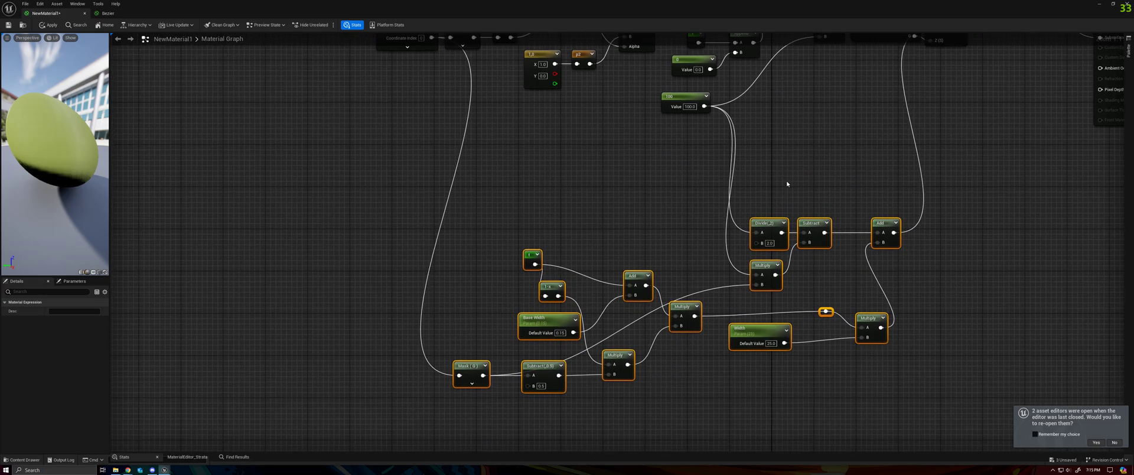
{"action": "key", "text": "c"}
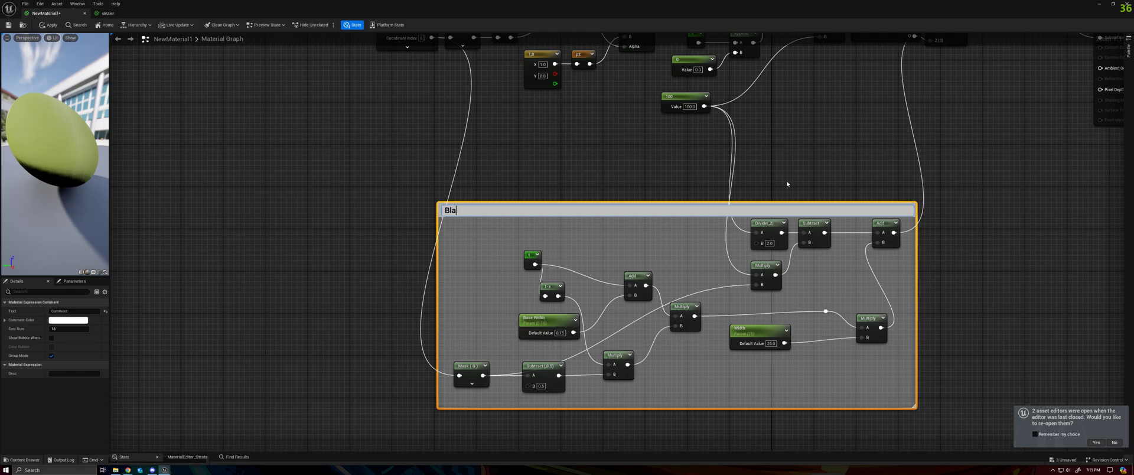
{"action": "type", "text": "Blade Width"}
{"action": "key", "text": "Return"}
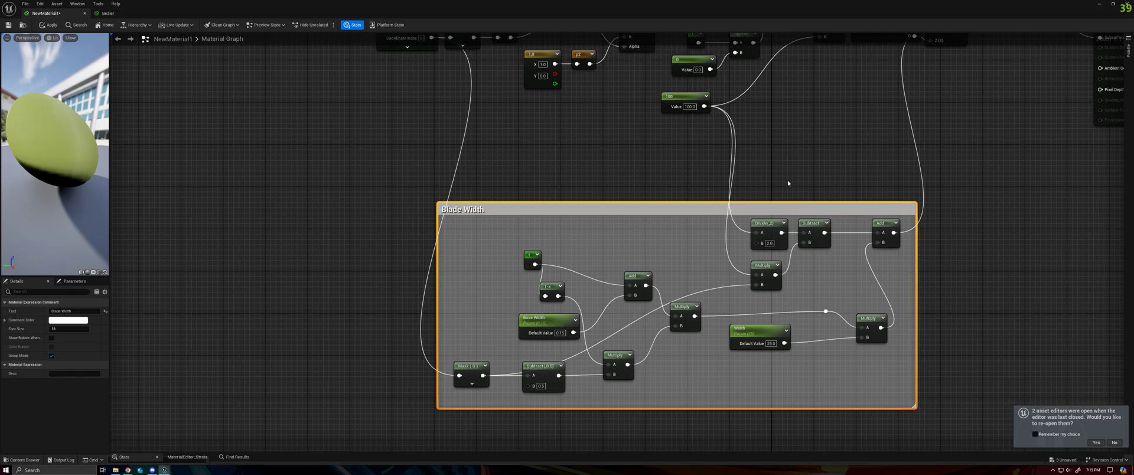
{"action": "left_click", "coordinate": [788, 183]}
{"action": "right_click_drag", "start_coordinate": [791, 173], "coordinate": [709, 217]}
{"action": "scroll", "coordinate": [676, 181], "scroll_direction": "down", "scroll_amount": 2}
{"action": "right_click_drag", "start_coordinate": [676, 181], "coordinate": [722, 335]}
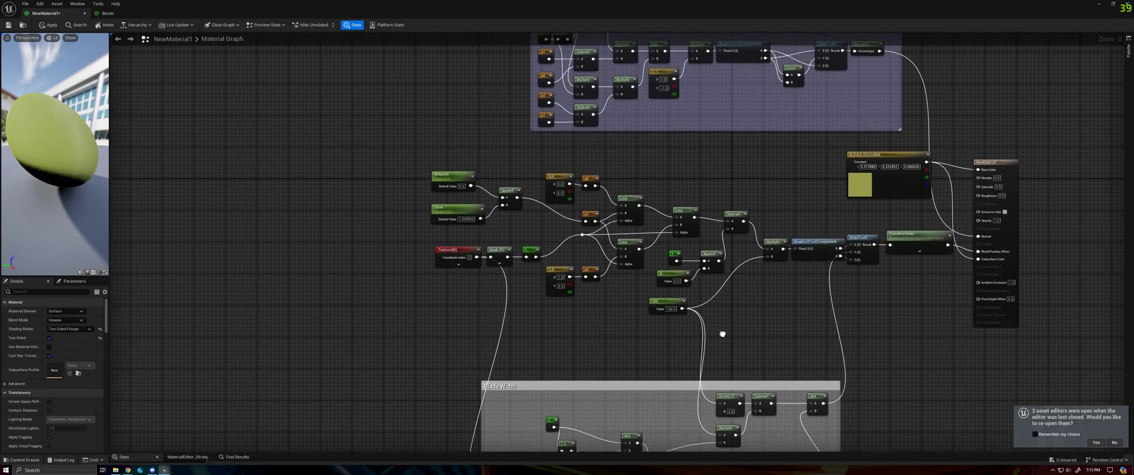
{"action": "scroll", "coordinate": [649, 309], "scroll_direction": "up", "scroll_amount": 1}
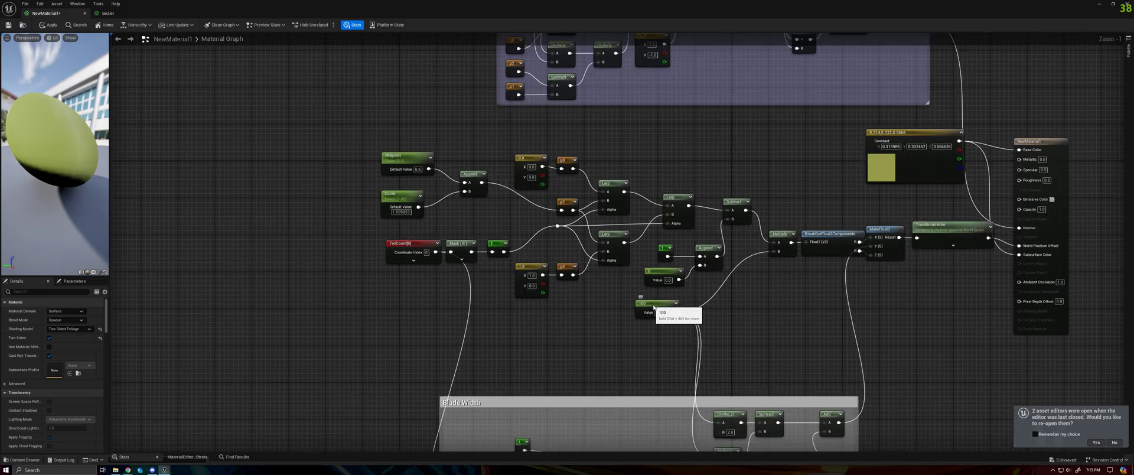
Move the constant 100 node slightly lower, and shift the TexCoord, Mask and t nodes left, away from the Lerp nodes
{"action": "left_click_drag", "start_coordinate": [654, 307], "coordinate": [695, 320]}
{"action": "left_click_drag", "start_coordinate": [417, 247], "coordinate": [413, 248]}
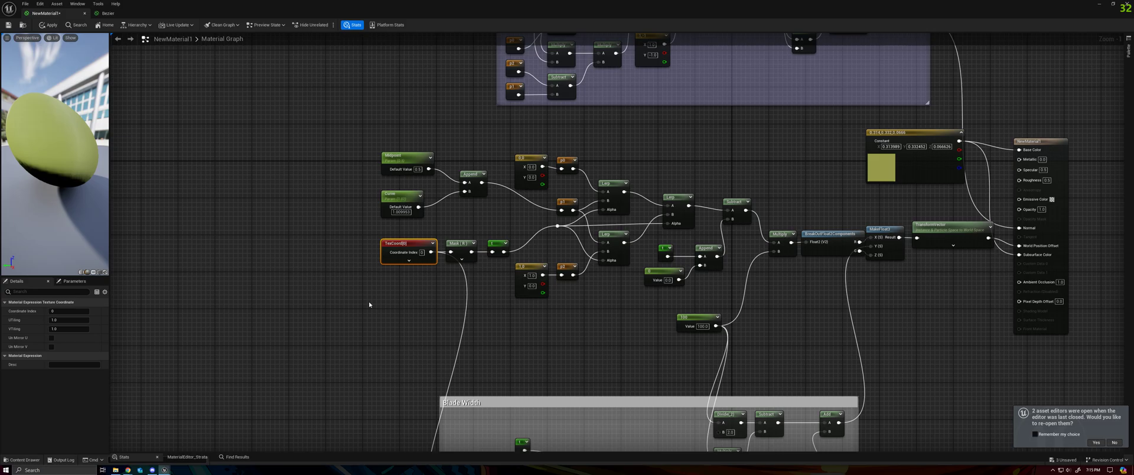
{"action": "left_click_drag", "start_coordinate": [499, 241], "coordinate": [501, 241]}
{"action": "left_click_drag", "start_coordinate": [498, 242], "coordinate": [364, 271]}
{"action": "left_click", "coordinate": [369, 134]}
{"action": "left_click_drag", "start_coordinate": [369, 131], "coordinate": [733, 250]}
{"action": "left_click_drag", "start_coordinate": [436, 342], "coordinate": [766, 183]}
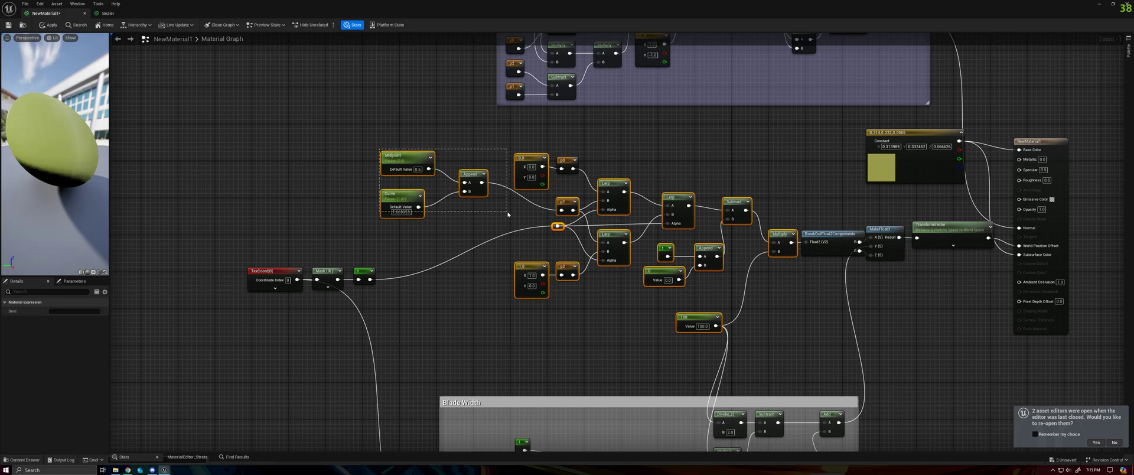
{"action": "right_click_drag", "start_coordinate": [479, 313], "coordinate": [534, 300]}
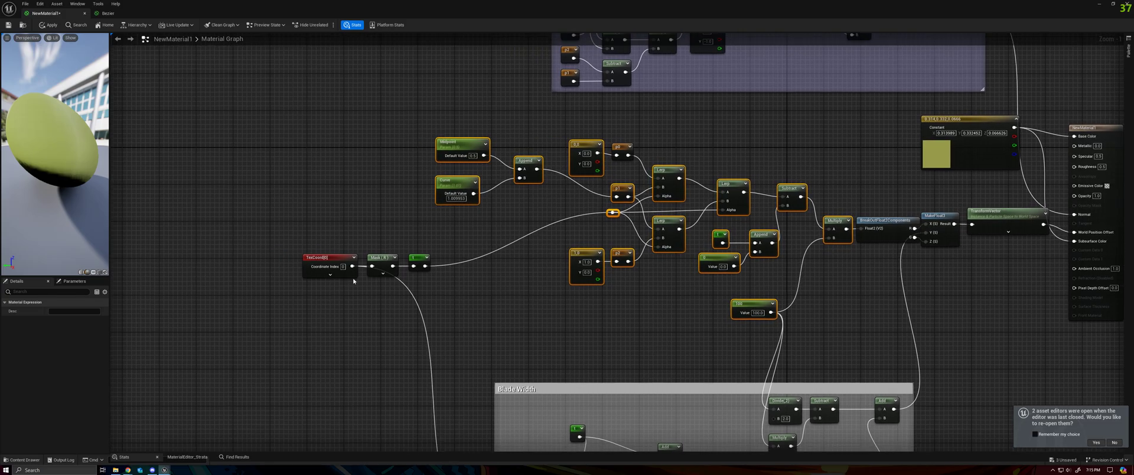
{"action": "left_click", "coordinate": [620, 320]}
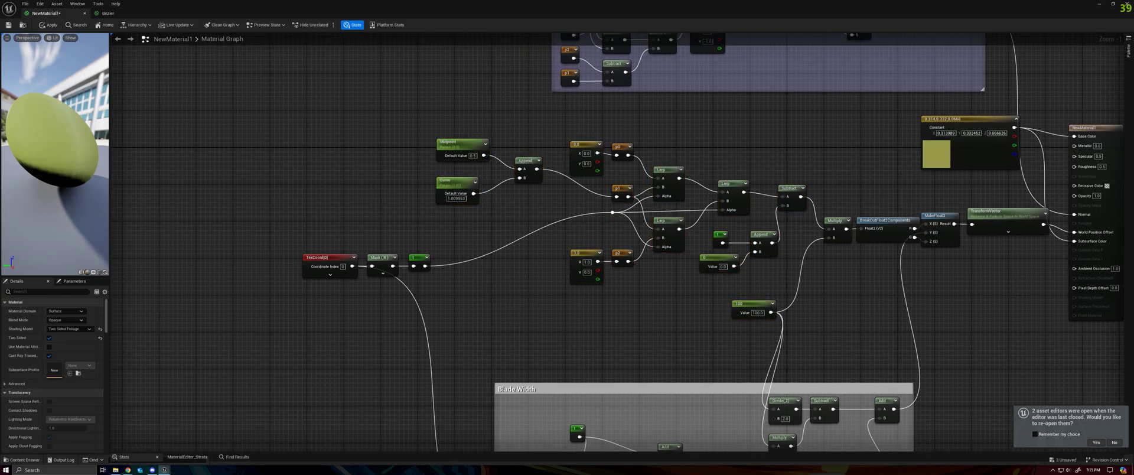
Adjust the horizontal position of the Multiply and BreakOutFloat2Components nodes to even out the spacing before MakeFloat3
{"action": "right_click_drag", "start_coordinate": [868, 276], "coordinate": [656, 286]}
{"action": "scroll", "coordinate": [658, 286], "scroll_direction": "up", "scroll_amount": 1}
{"action": "left_click_drag", "start_coordinate": [688, 264], "coordinate": [690, 265]}
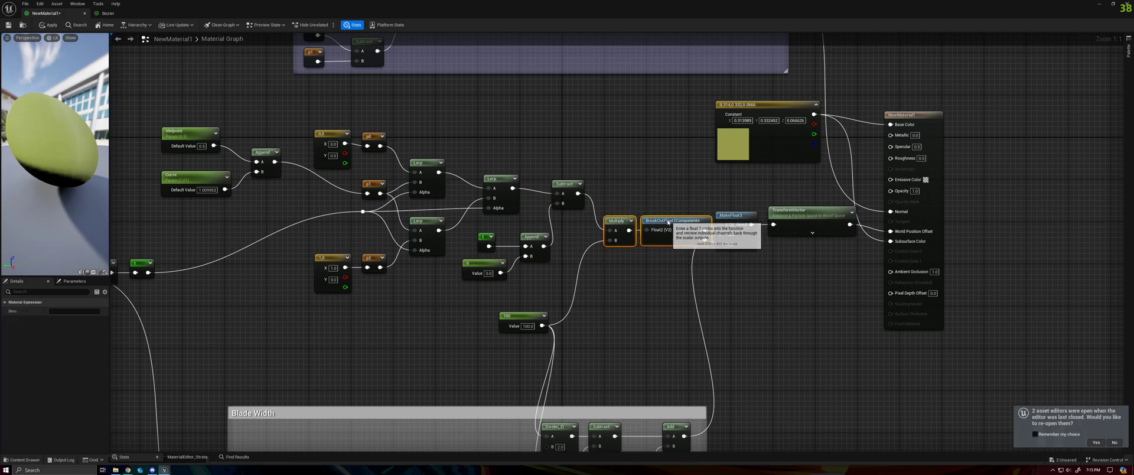
{"action": "left_click_drag", "start_coordinate": [666, 221], "coordinate": [650, 221]}
{"action": "left_click", "coordinate": [738, 281]}
{"action": "right_click_drag", "start_coordinate": [796, 287], "coordinate": [712, 362]}
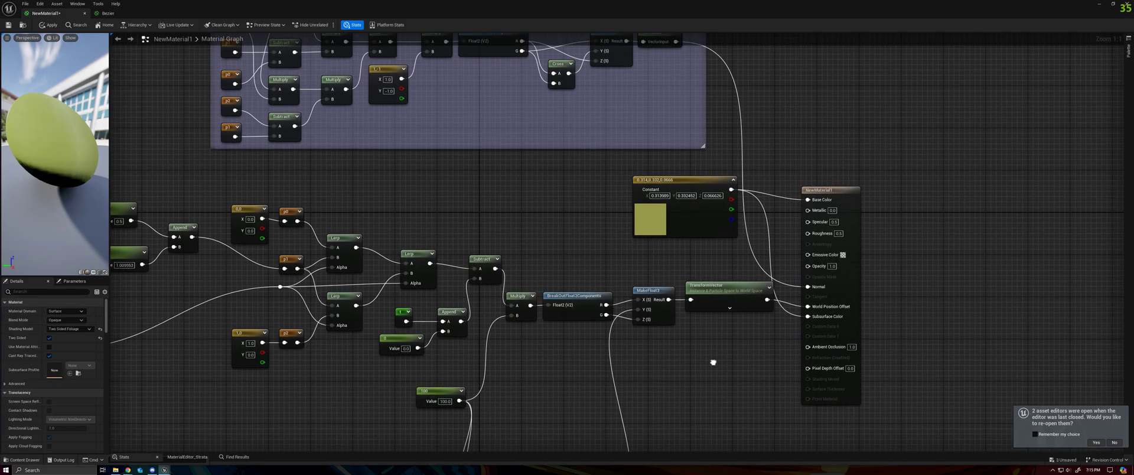
{"action": "left_click_drag", "start_coordinate": [517, 282], "coordinate": [613, 339]}
{"action": "left_click_drag", "start_coordinate": [565, 300], "coordinate": [570, 300]}
{"action": "left_click", "coordinate": [580, 353]}
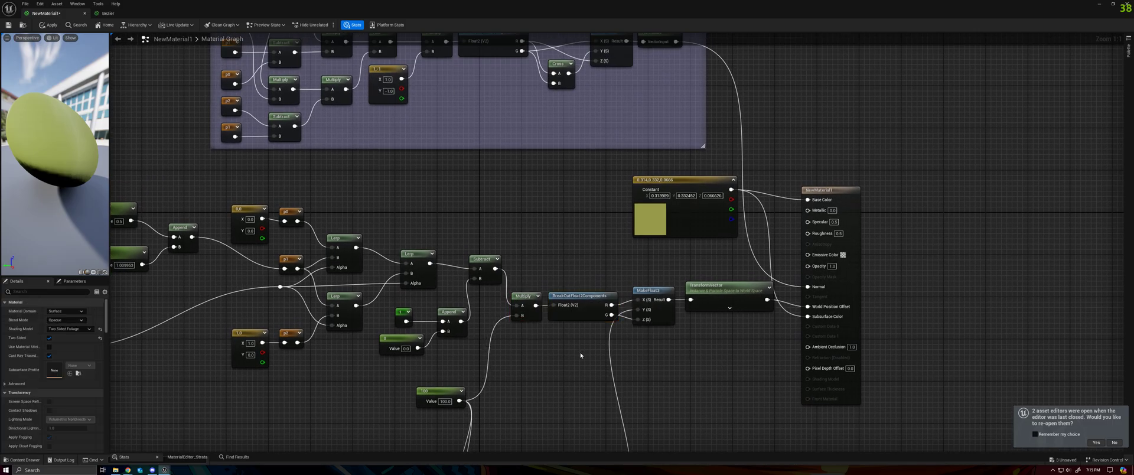
{"action": "right_click_drag", "start_coordinate": [580, 354], "coordinate": [708, 244]}
{"action": "left_click_drag", "start_coordinate": [702, 156], "coordinate": [794, 235]}
{"action": "left_click", "coordinate": [626, 263]}
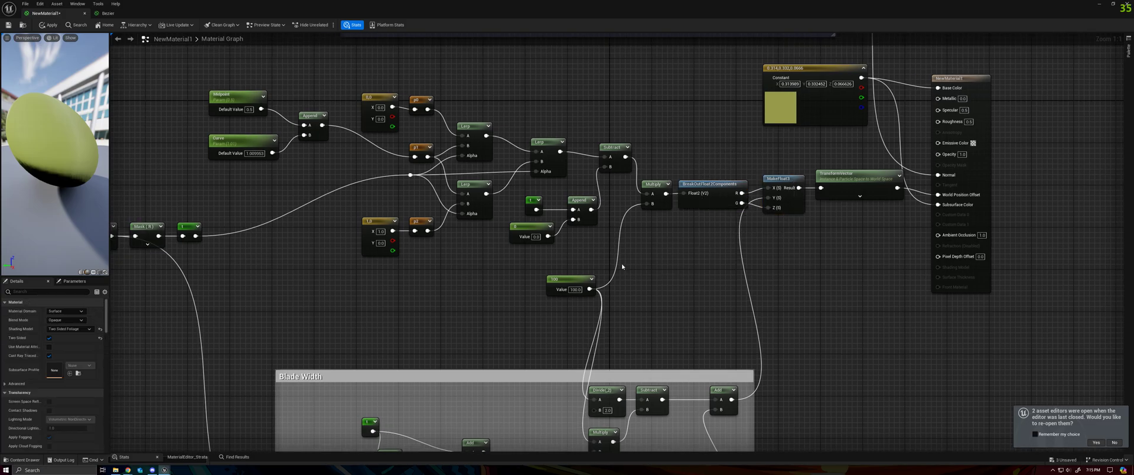
Add a PerInstanceCustomData node beside the Midpoint and Curve parameters and connect it to Append's A input in place of Midpoint
{"action": "right_click_drag", "start_coordinate": [621, 264], "coordinate": [744, 305]}
{"action": "scroll", "coordinate": [815, 255], "scroll_direction": "down", "scroll_amount": 2}
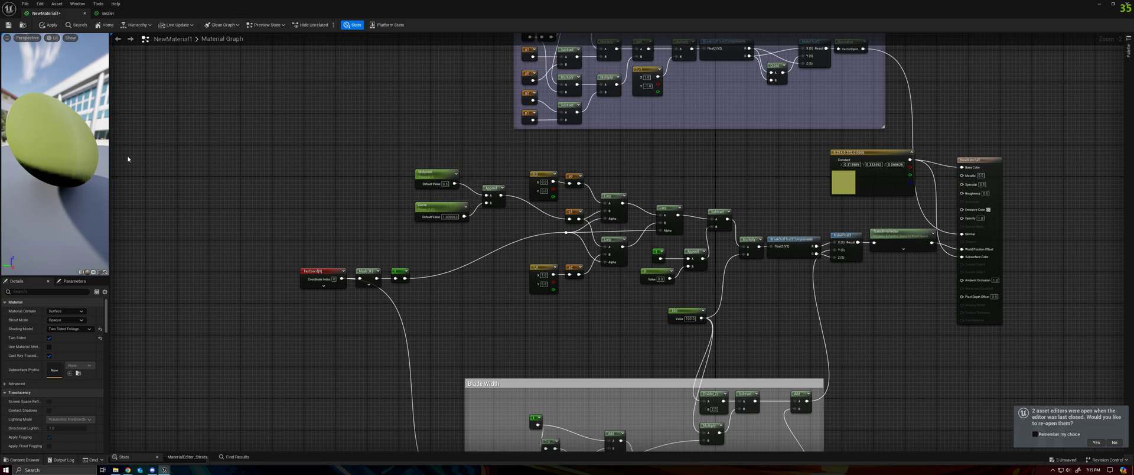
{"action": "right_click", "coordinate": [350, 204]}
{"action": "type", "text": "per ins"}
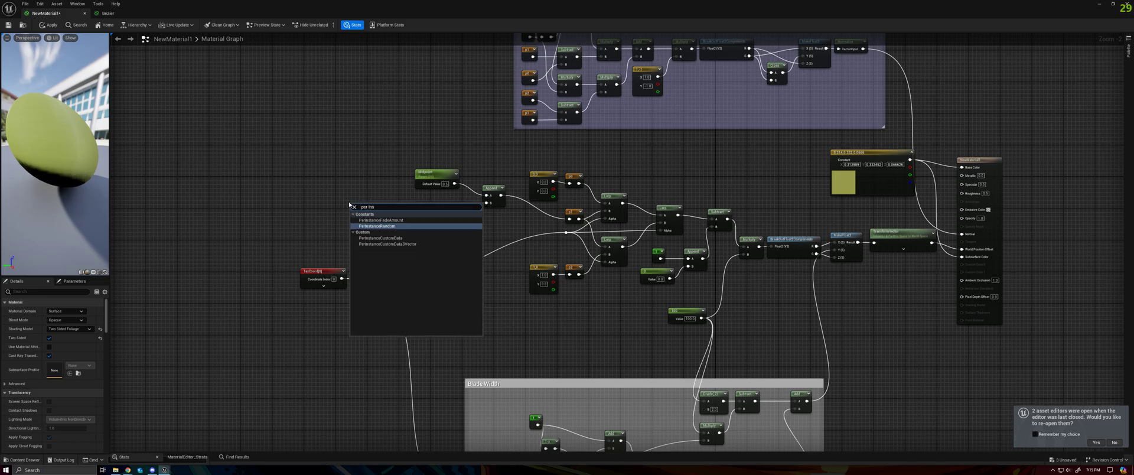
{"action": "left_click", "coordinate": [378, 238]}
{"action": "scroll", "coordinate": [368, 221], "scroll_direction": "up", "scroll_amount": 1}
{"action": "scroll", "coordinate": [368, 221], "scroll_direction": "up", "scroll_amount": 1}
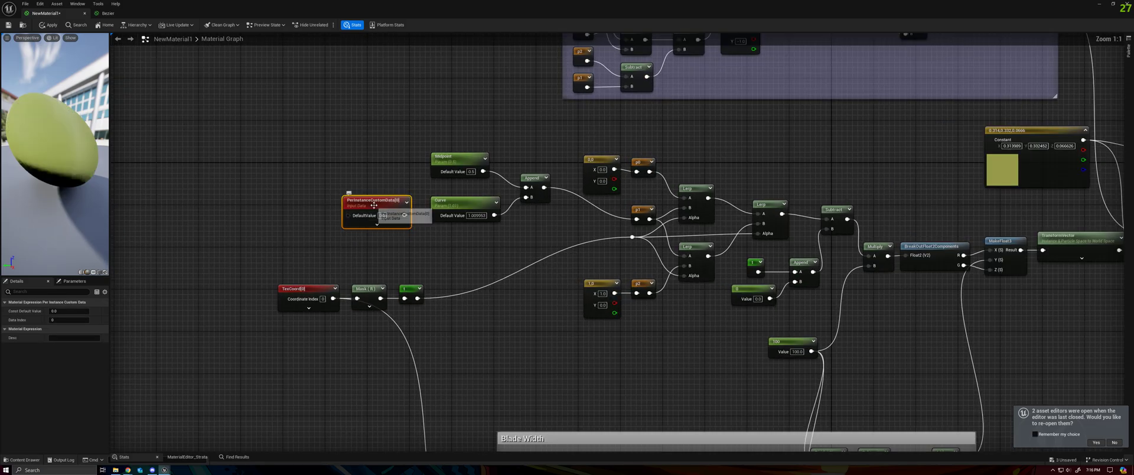
{"action": "left_click", "coordinate": [389, 156]}
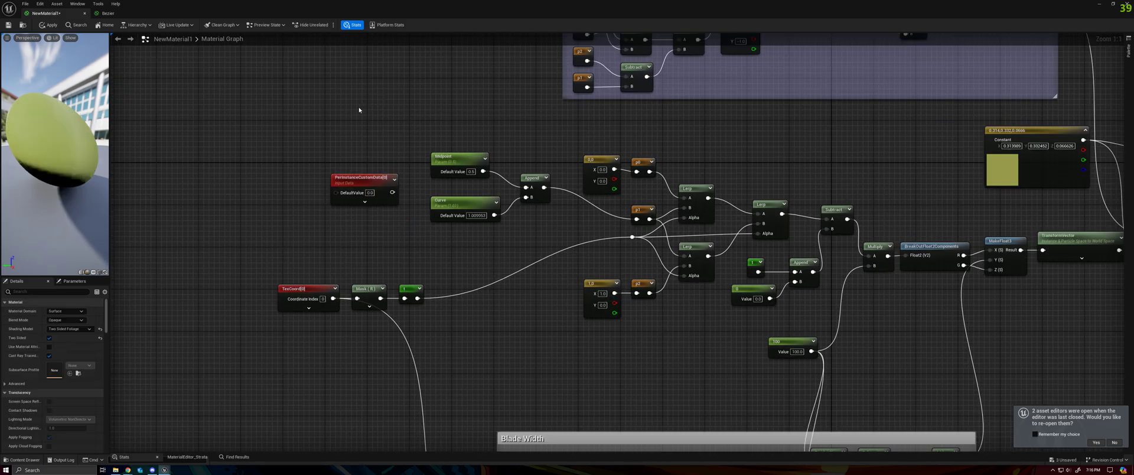
{"action": "left_click_drag", "start_coordinate": [398, 192], "coordinate": [527, 189]}
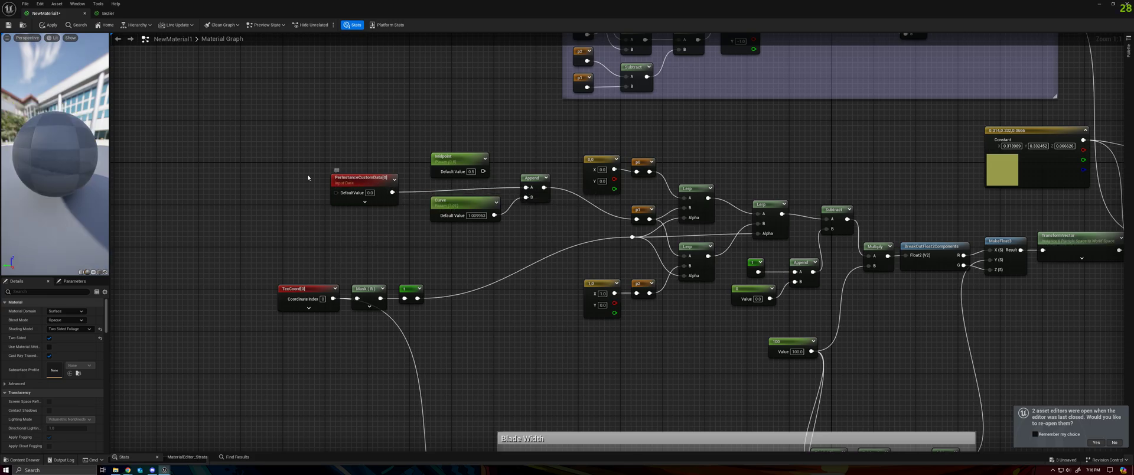
Move PerInstanceCustomData aside and add a PerInstanceRandom node that feeds Append's A input instead
{"action": "left_click_drag", "start_coordinate": [375, 183], "coordinate": [291, 174]}
{"action": "right_click", "coordinate": [334, 207]}
{"action": "type", "text": "per ins"}
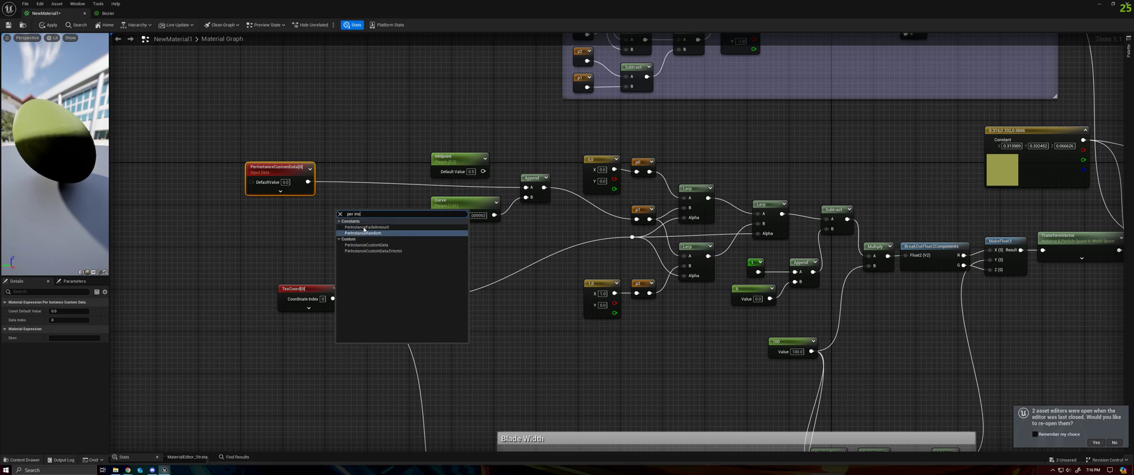
{"action": "left_click", "coordinate": [364, 232]}
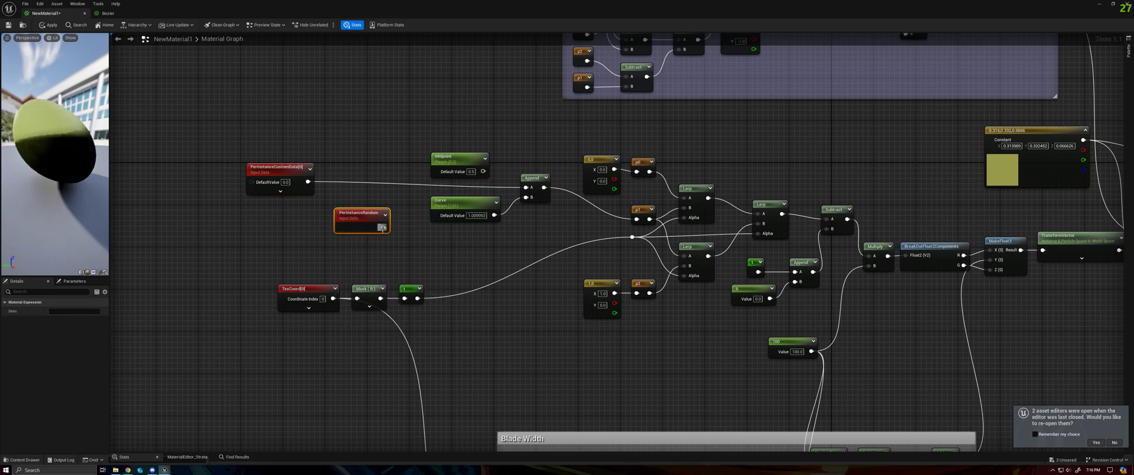
{"action": "left_click_drag", "start_coordinate": [383, 227], "coordinate": [526, 188]}
{"action": "left_click_drag", "start_coordinate": [360, 214], "coordinate": [372, 179]}
Insert a Lerp between PerInstanceRandom and Append, with the random value driving Alpha, and open its A value for editing
{"action": "left_click", "coordinate": [340, 202]}
{"action": "key", "text": "l"}
{"action": "left_click", "coordinate": [342, 202]}
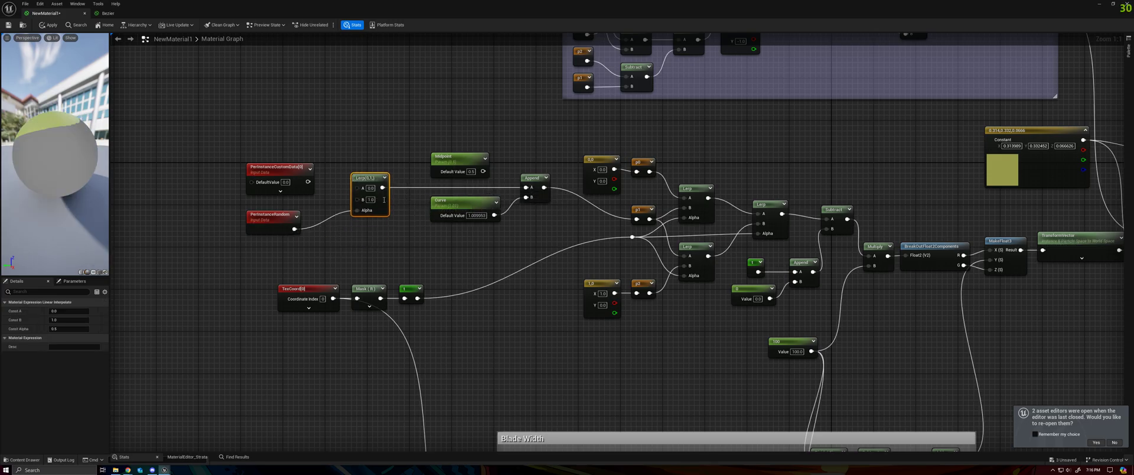
{"action": "left_click", "coordinate": [370, 188]}
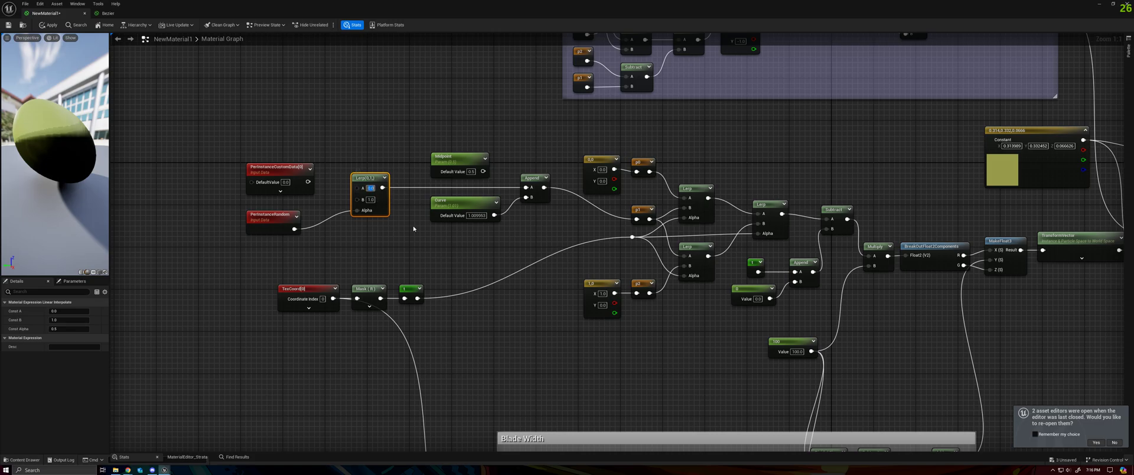
Delete the PerInstanceCustomData, PerInstanceRandom and new Lerp nodes, and reconnect Midpoint to Append's A input
{"action": "left_click_drag", "start_coordinate": [238, 256], "coordinate": [405, 128]}
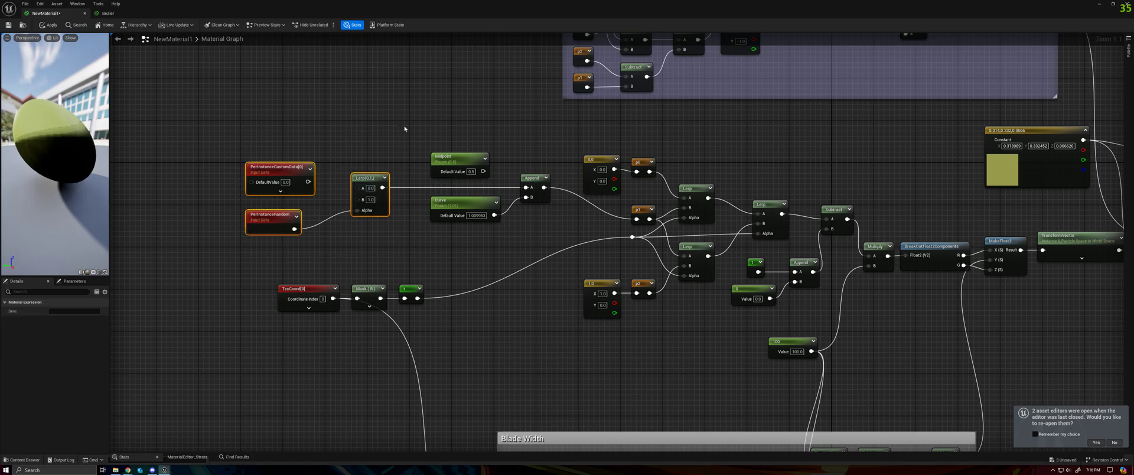
{"action": "key", "text": "Delete"}
{"action": "left_click_drag", "start_coordinate": [484, 171], "coordinate": [525, 187]}
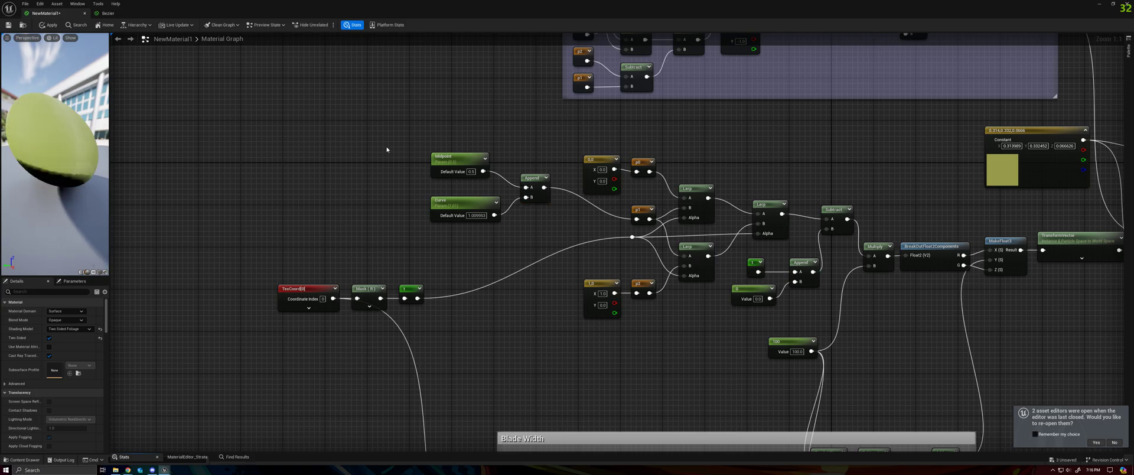
Review the Derive Normals and Blade Width groups and the details of the Curve and Midpoint parameters
{"action": "scroll", "coordinate": [387, 150], "scroll_direction": "down", "scroll_amount": 3}
{"action": "right_click_drag", "start_coordinate": [417, 150], "coordinate": [362, 244]}
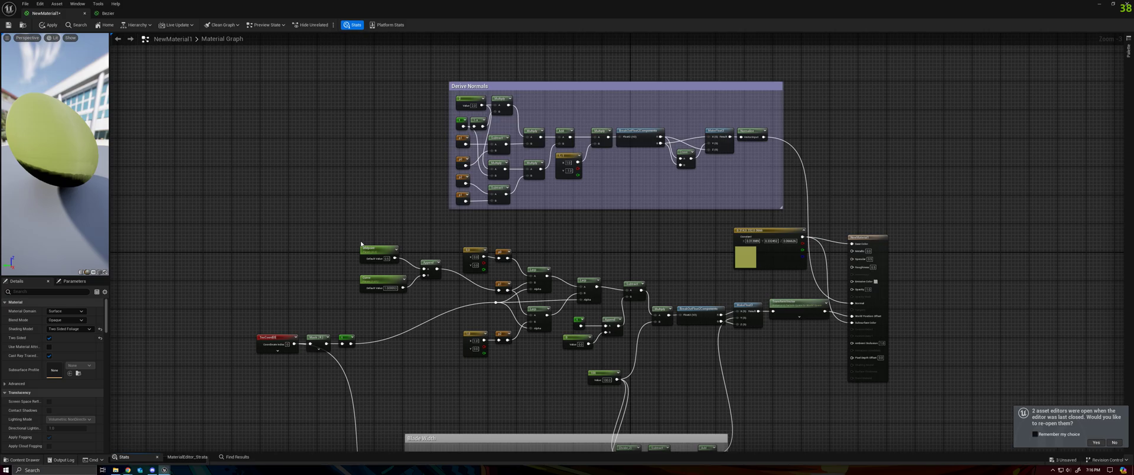
{"action": "right_click_drag", "start_coordinate": [315, 331], "coordinate": [353, 175]}
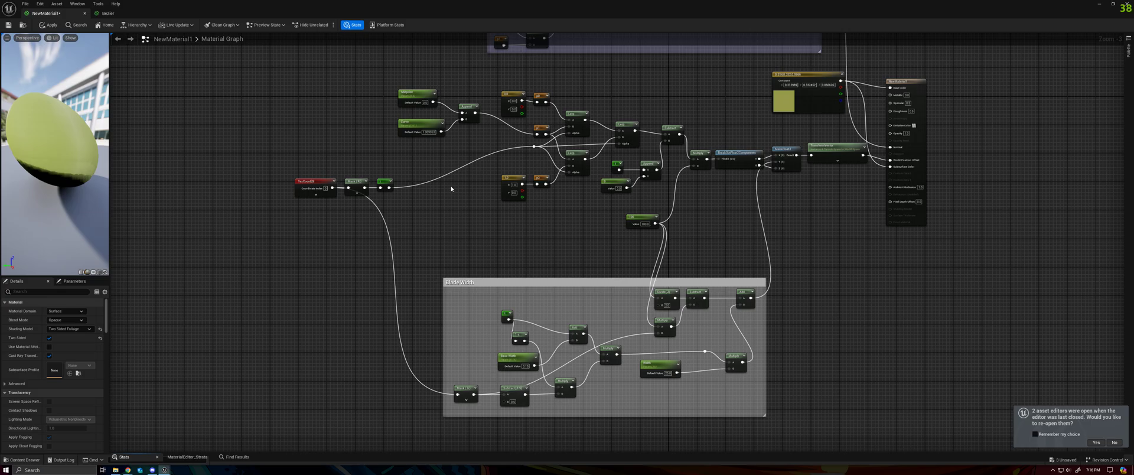
{"action": "right_click_drag", "start_coordinate": [450, 188], "coordinate": [392, 301]}
{"action": "left_click", "coordinate": [358, 237]}
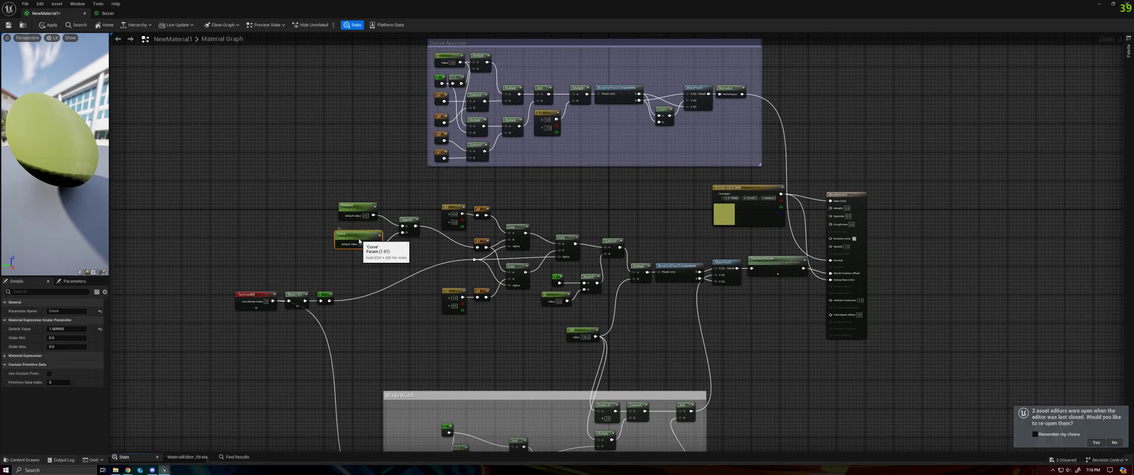
{"action": "left_click", "coordinate": [361, 208]}
{"action": "scroll", "coordinate": [495, 288], "scroll_direction": "up", "scroll_amount": 3}
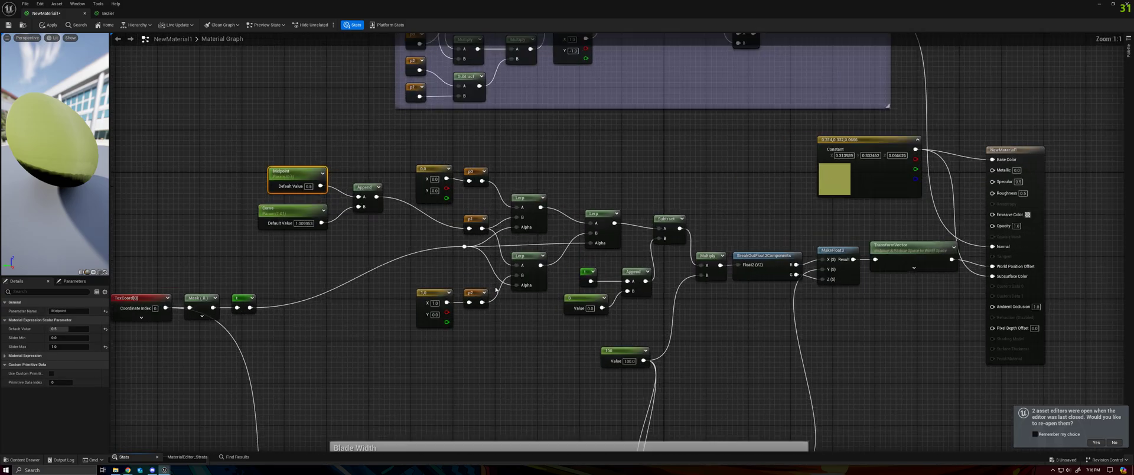
{"action": "right_click_drag", "start_coordinate": [490, 329], "coordinate": [534, 302]}
Reposition the two-component constant (1, 0) feeding p2 slightly left of the constant above it
{"action": "left_click_drag", "start_coordinate": [496, 276], "coordinate": [454, 276]}
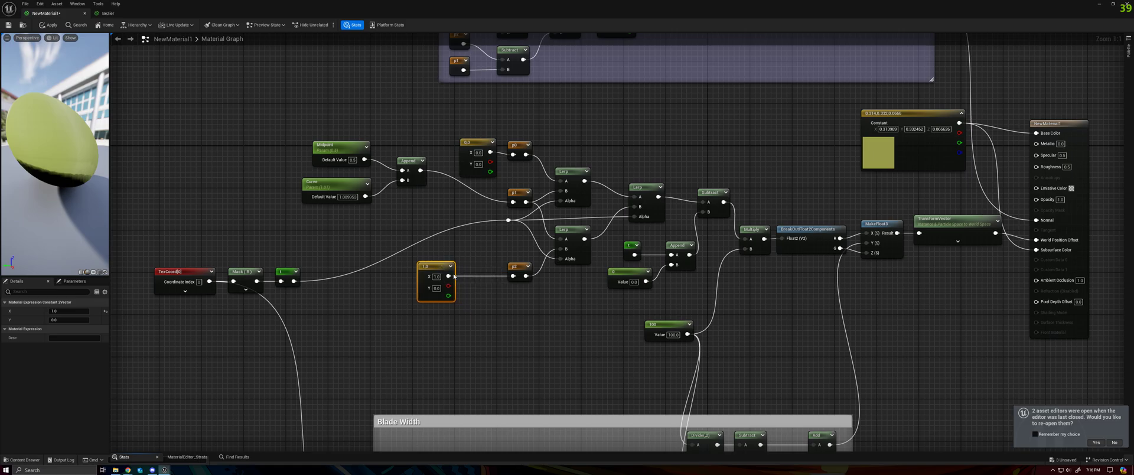
{"action": "left_click", "coordinate": [481, 294]}
{"action": "left_click_drag", "start_coordinate": [435, 267], "coordinate": [424, 266]}
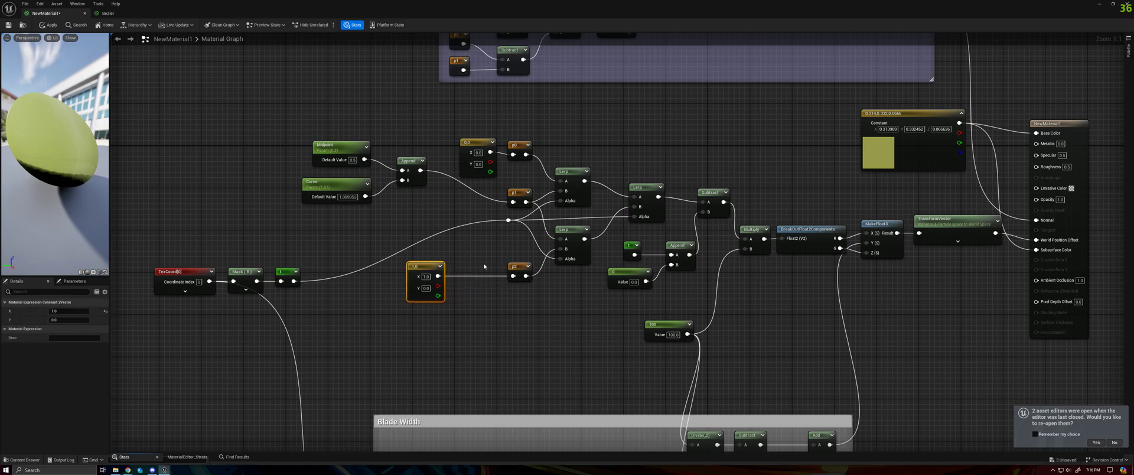
{"action": "left_click", "coordinate": [471, 292]}
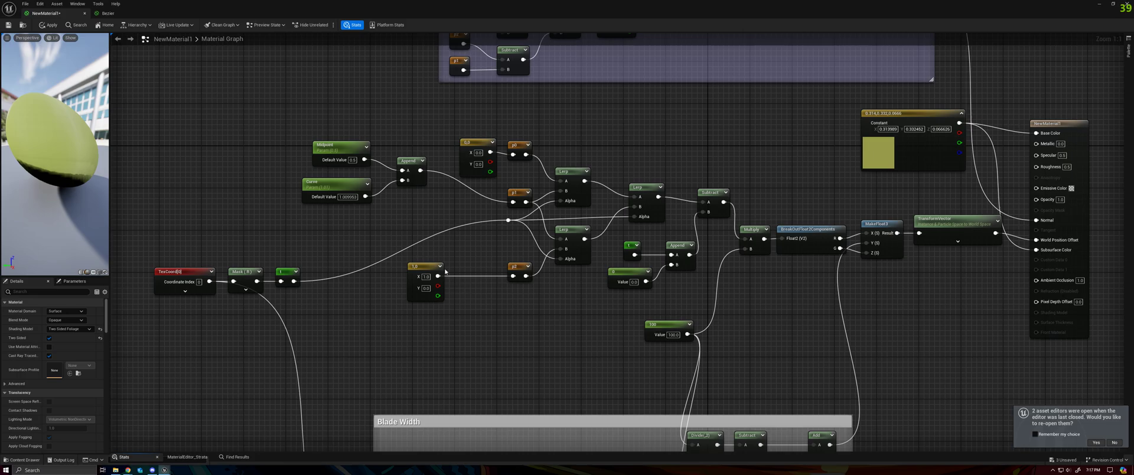
{"action": "left_click_drag", "start_coordinate": [399, 259], "coordinate": [516, 322]}
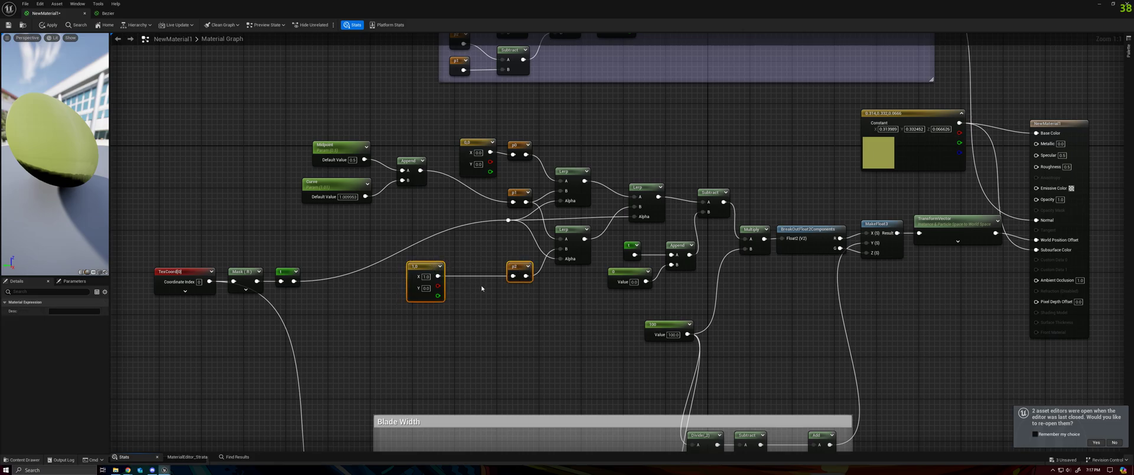
{"action": "left_click", "coordinate": [482, 288]}
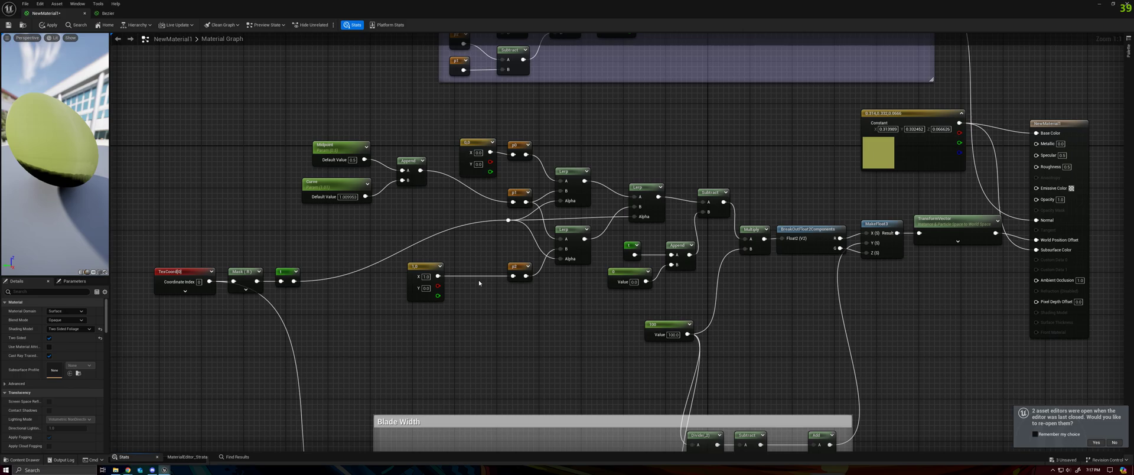
{"action": "left_click_drag", "start_coordinate": [429, 264], "coordinate": [476, 265]}
Try out a SimpleGrassWind function node beneath MakeFloat3 and delete it again
{"action": "right_click_drag", "start_coordinate": [503, 237], "coordinate": [437, 419]}
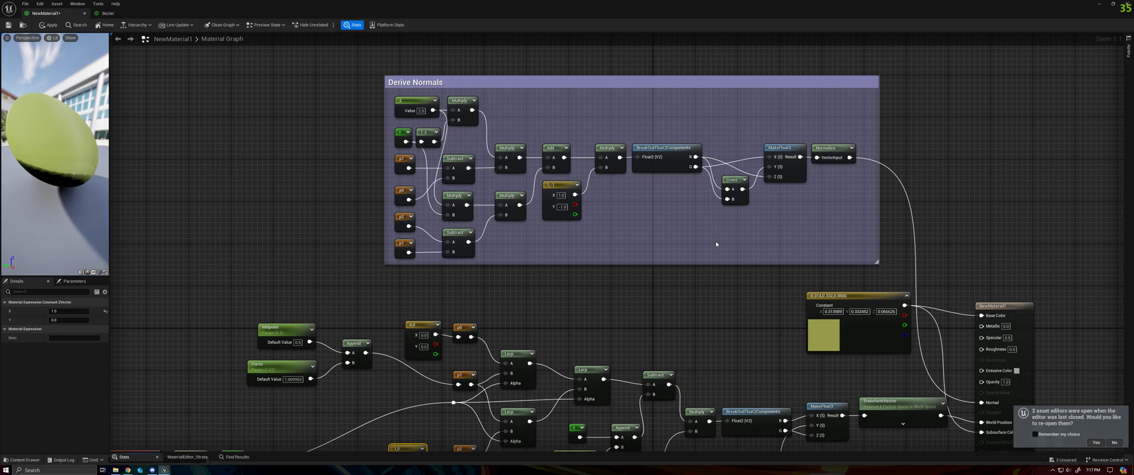
{"action": "left_click", "coordinate": [662, 311]}
{"action": "right_click_drag", "start_coordinate": [665, 317], "coordinate": [554, 127]}
{"action": "right_click", "coordinate": [616, 273]}
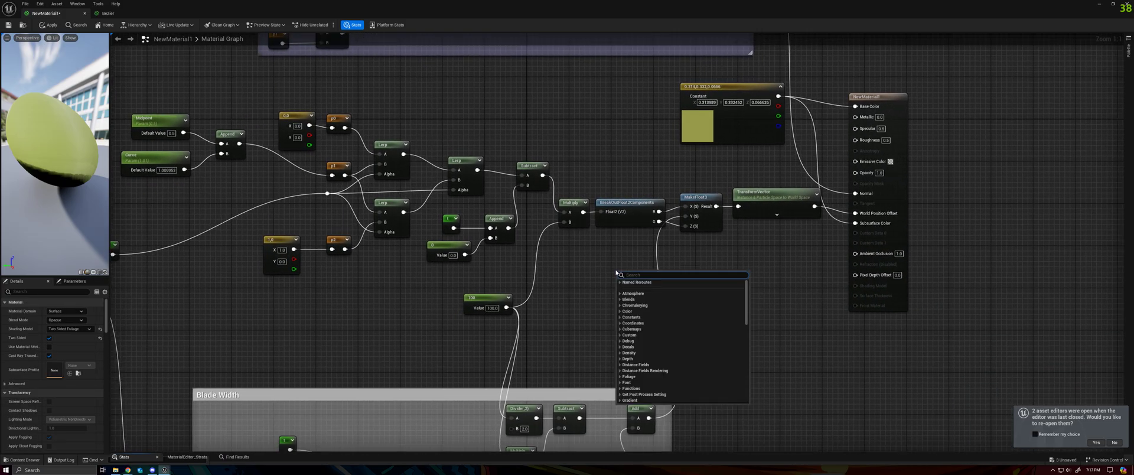
{"action": "type", "text": "simpl"}
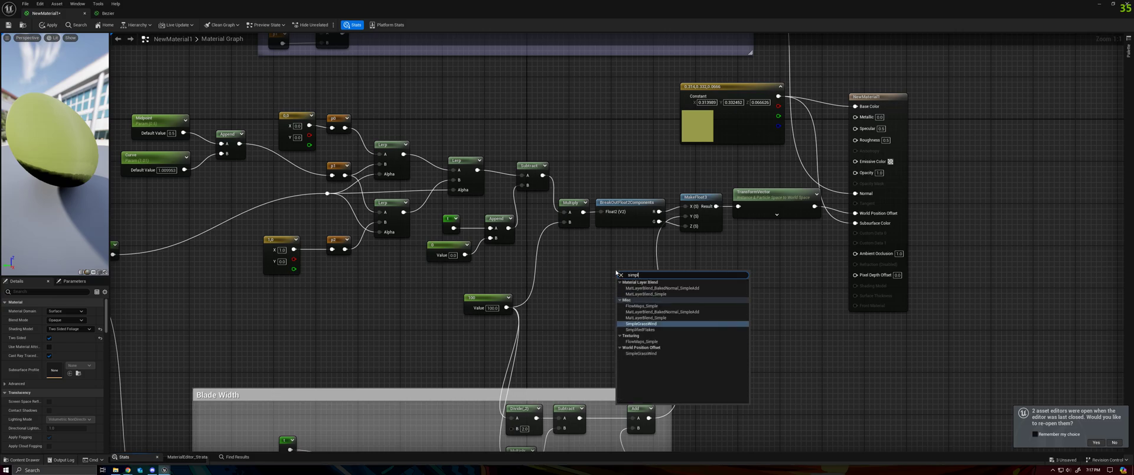
{"action": "left_click", "coordinate": [641, 323]}
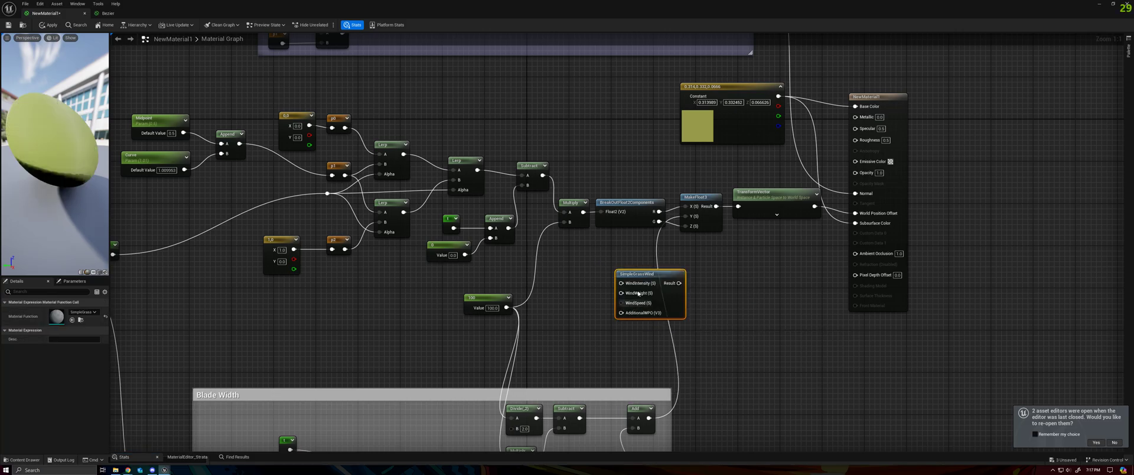
{"action": "left_click_drag", "start_coordinate": [688, 280], "coordinate": [731, 279]}
{"action": "left_click", "coordinate": [735, 278]}
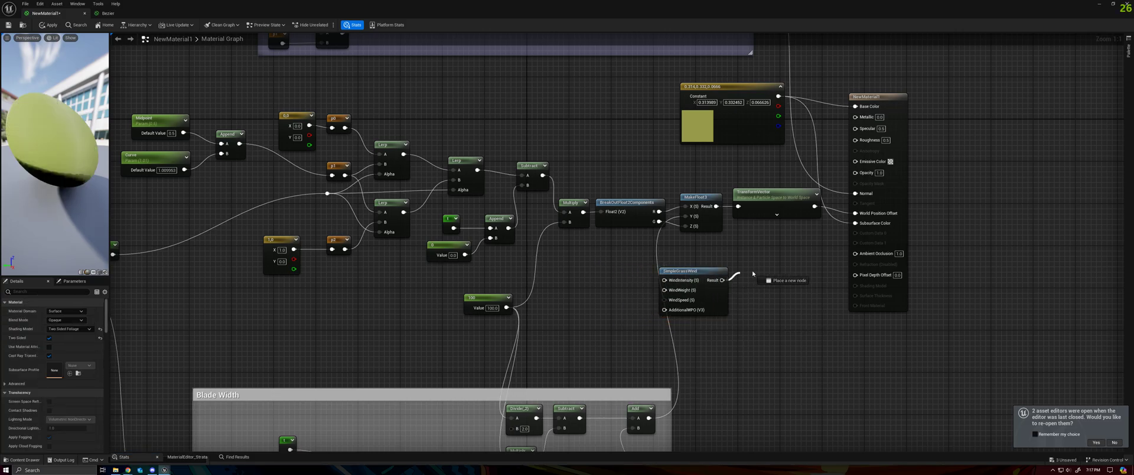
{"action": "left_click_drag", "start_coordinate": [745, 250], "coordinate": [695, 300]}
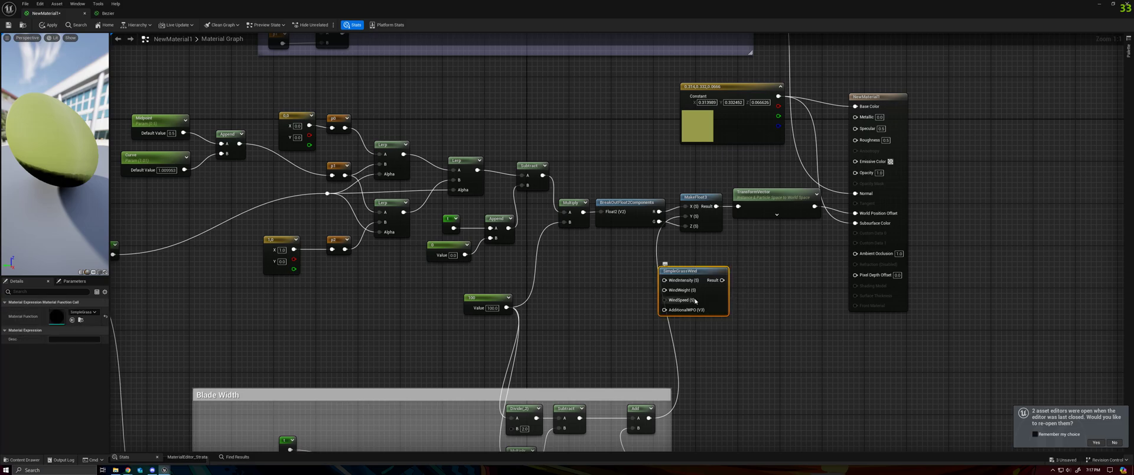
{"action": "key", "text": "Delete"}
Set the Curve parameter's default value to 1
{"action": "right_click_drag", "start_coordinate": [557, 320], "coordinate": [691, 316]}
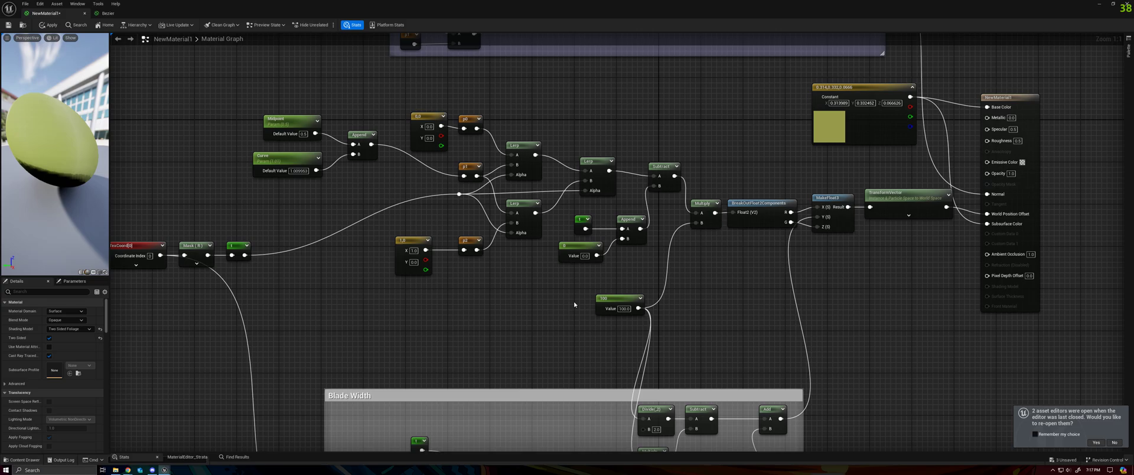
{"action": "right_click_drag", "start_coordinate": [493, 302], "coordinate": [540, 349]}
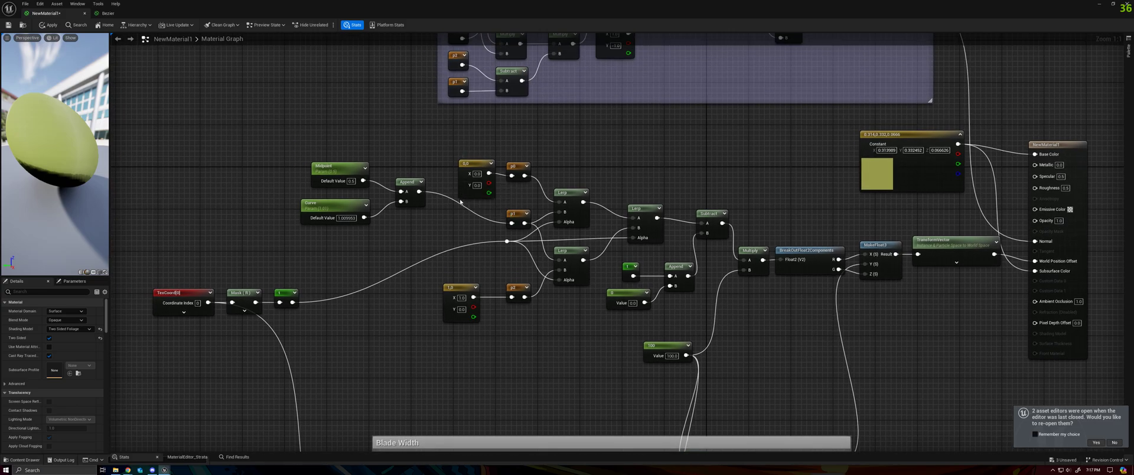
{"action": "right_click_drag", "start_coordinate": [460, 202], "coordinate": [402, 223]}
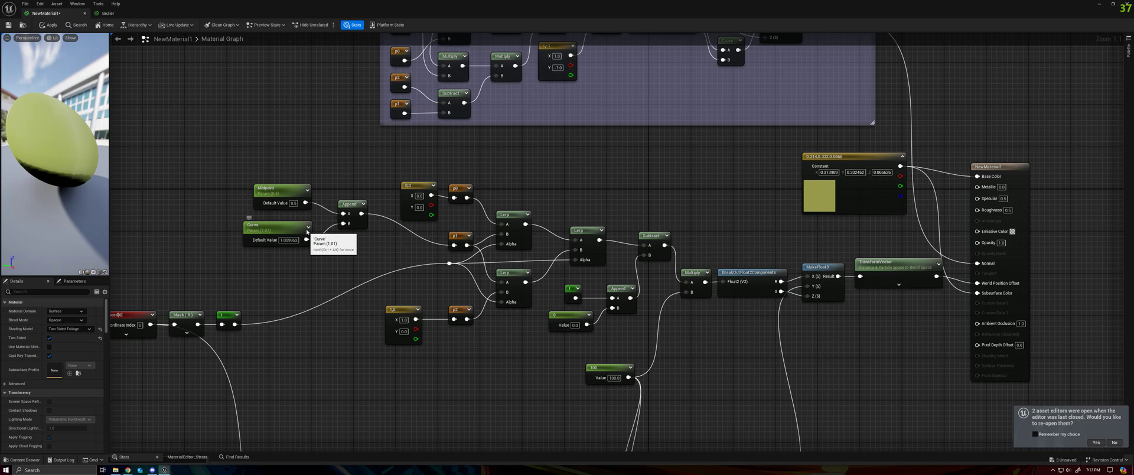
{"action": "left_click", "coordinate": [286, 239]}
{"action": "type", "text": "1"}
{"action": "key", "text": "Return"}
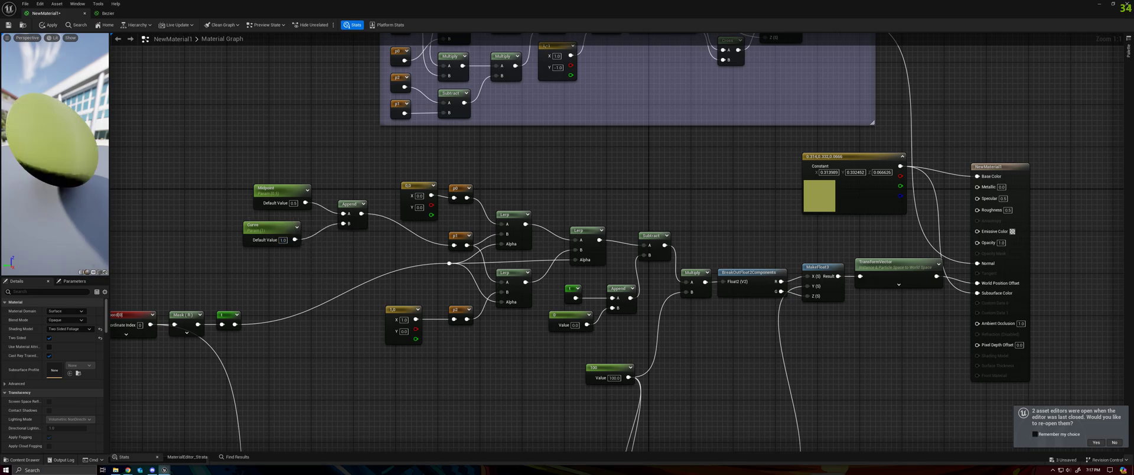
{"action": "right_click_drag", "start_coordinate": [307, 259], "coordinate": [316, 408]}
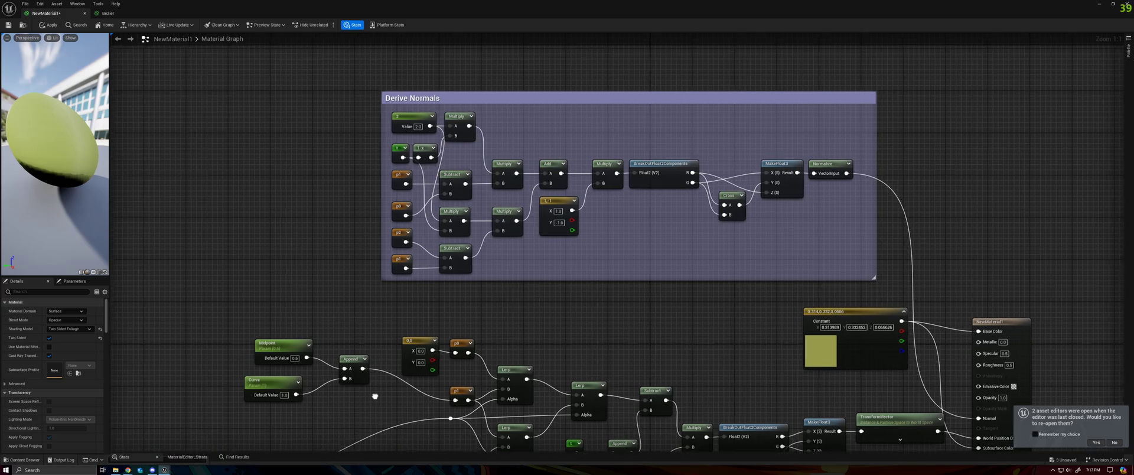
{"action": "right_click_drag", "start_coordinate": [375, 392], "coordinate": [381, 351]}
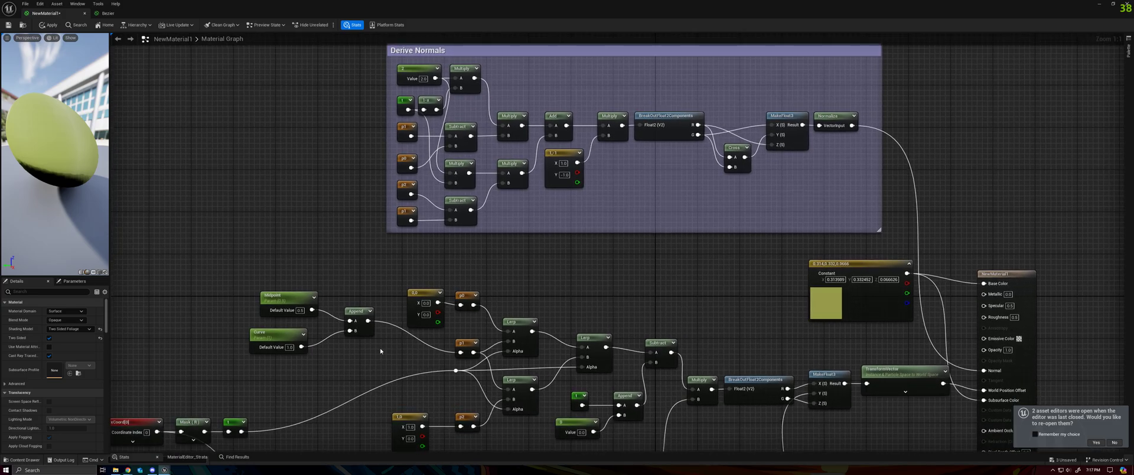